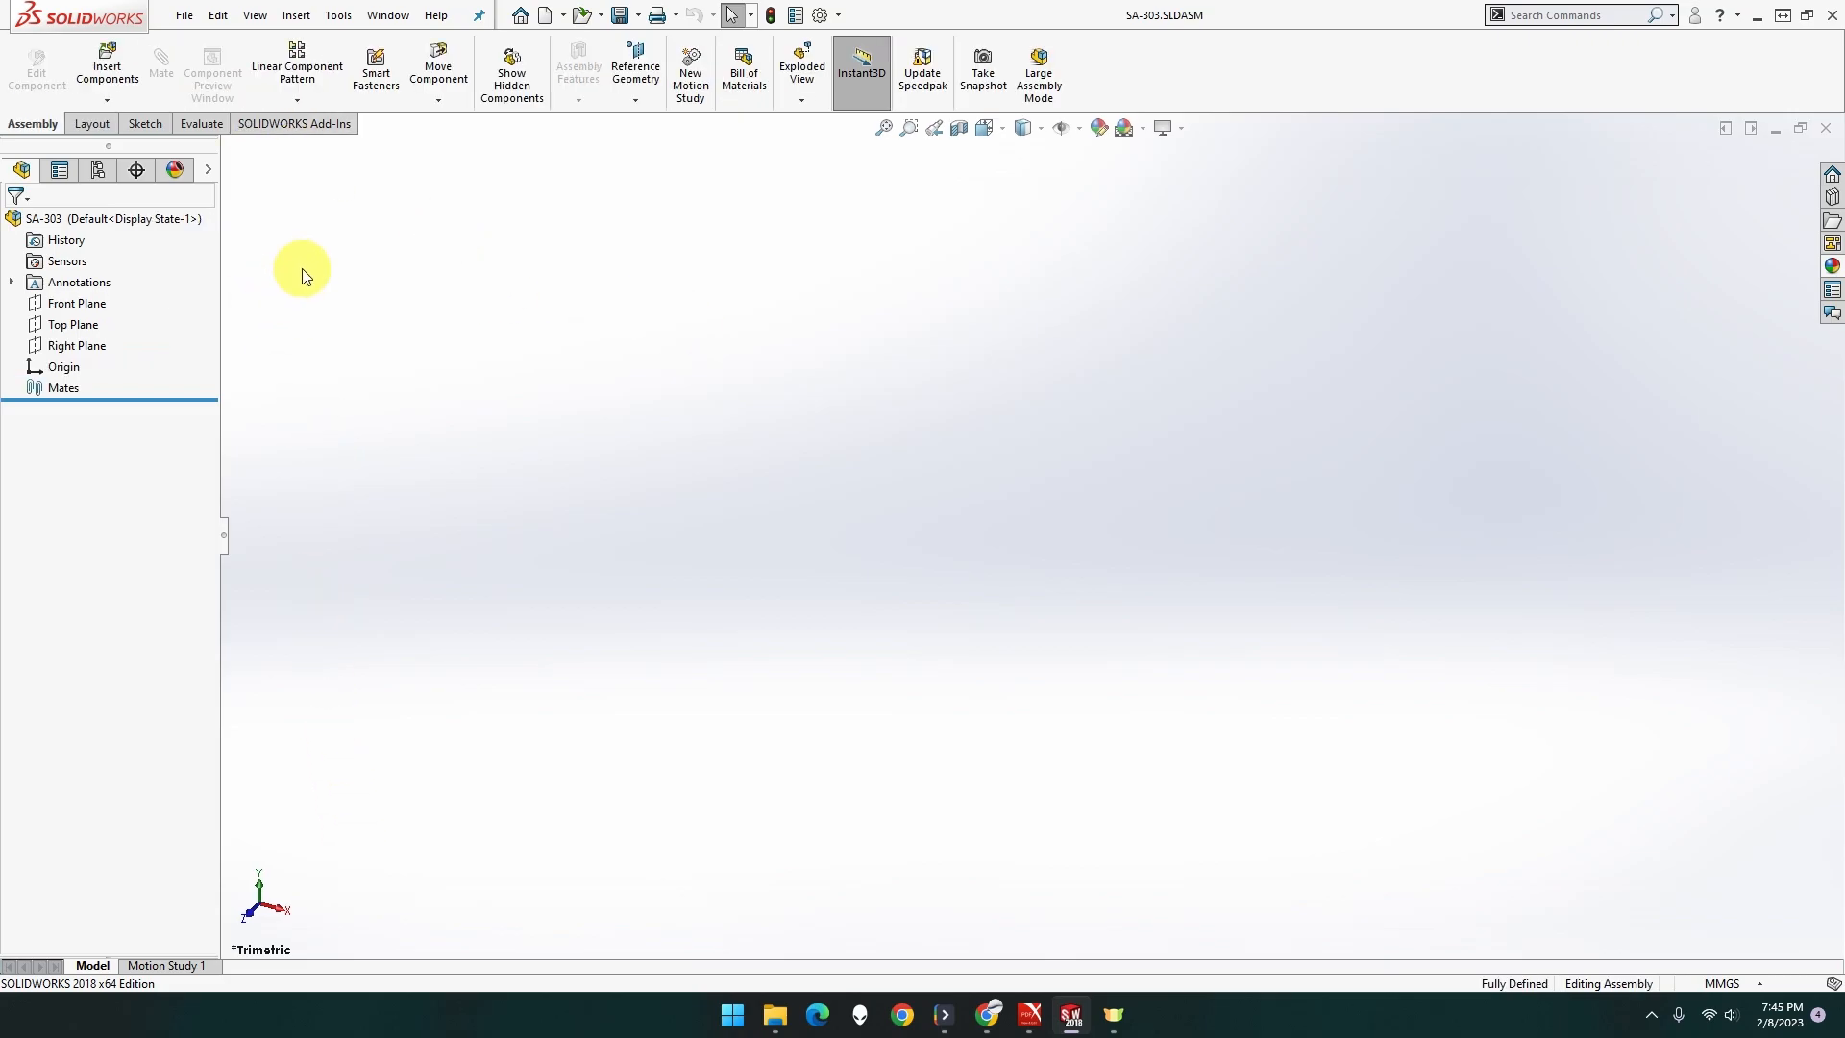
Turn on origin visibility and insert the 3-34A Boiler Blowdown Value Body at the assembly origin.
{"action": "left_click", "coordinate": [115, 72]}
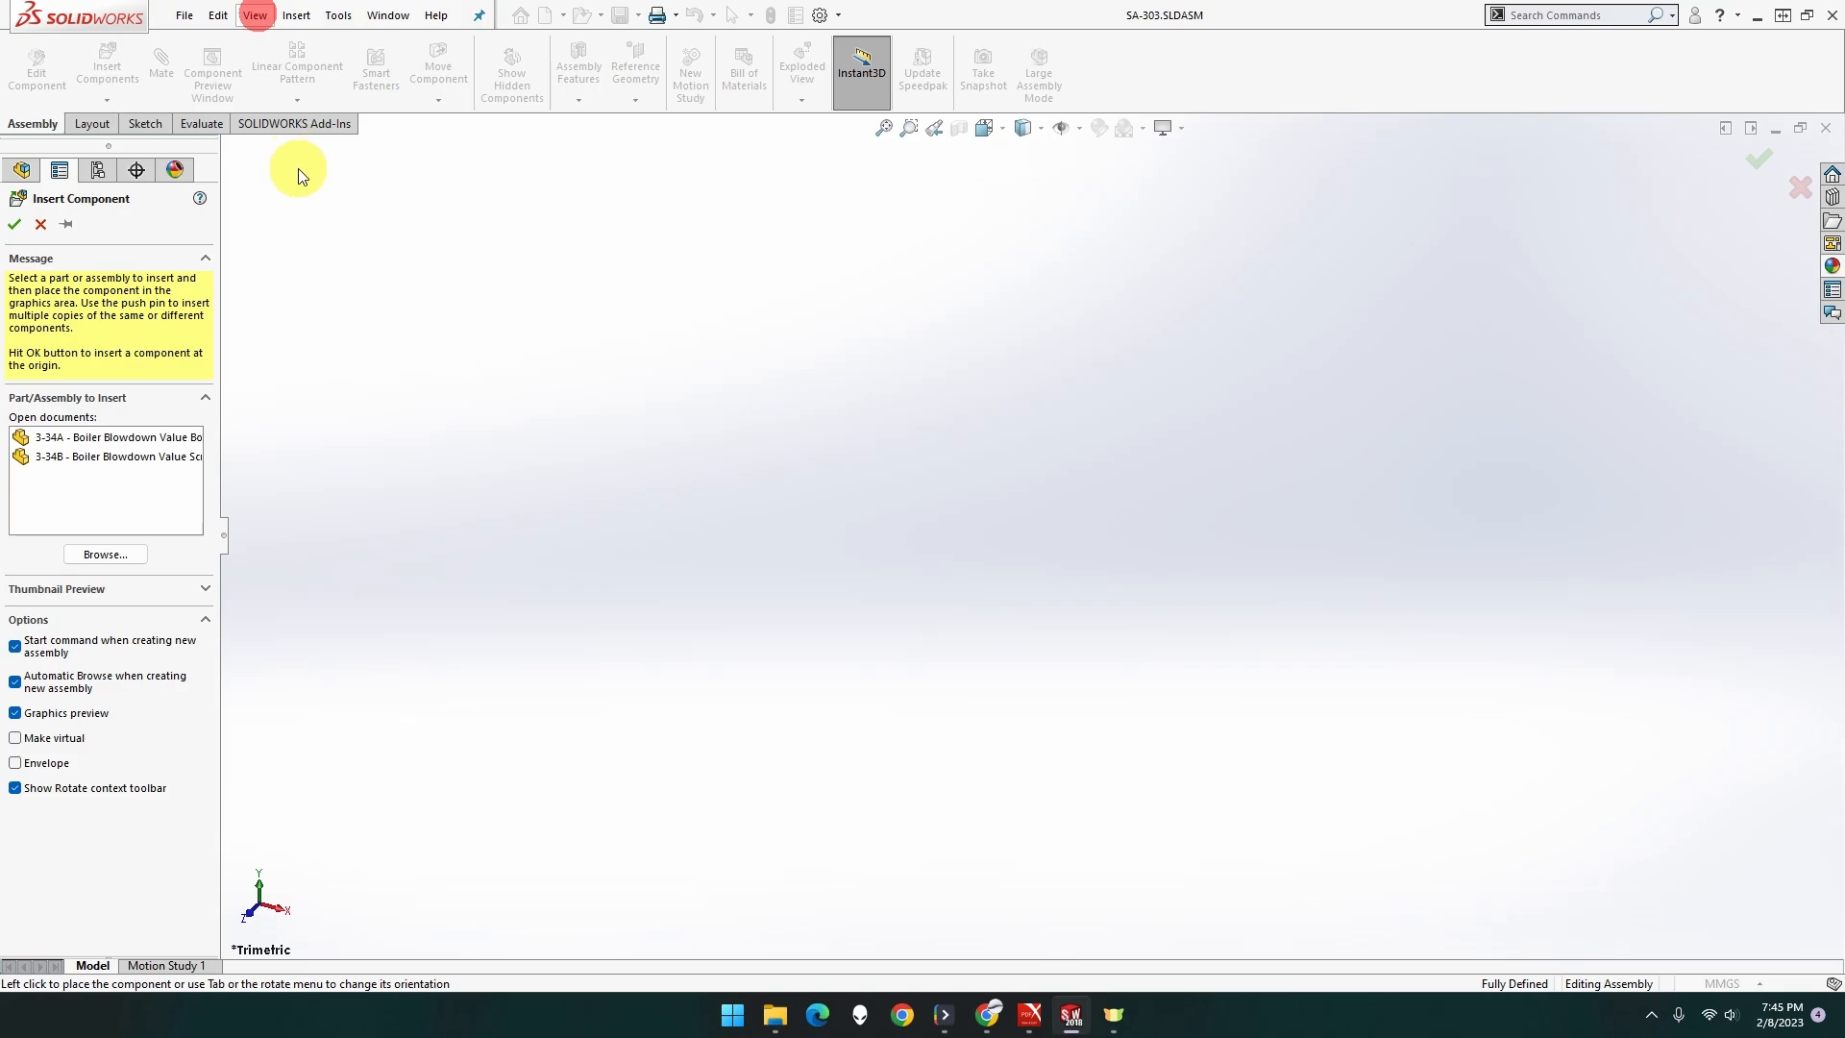
{"action": "left_click", "coordinate": [255, 14]}
{"action": "mouse_move", "coordinate": [321, 179]}
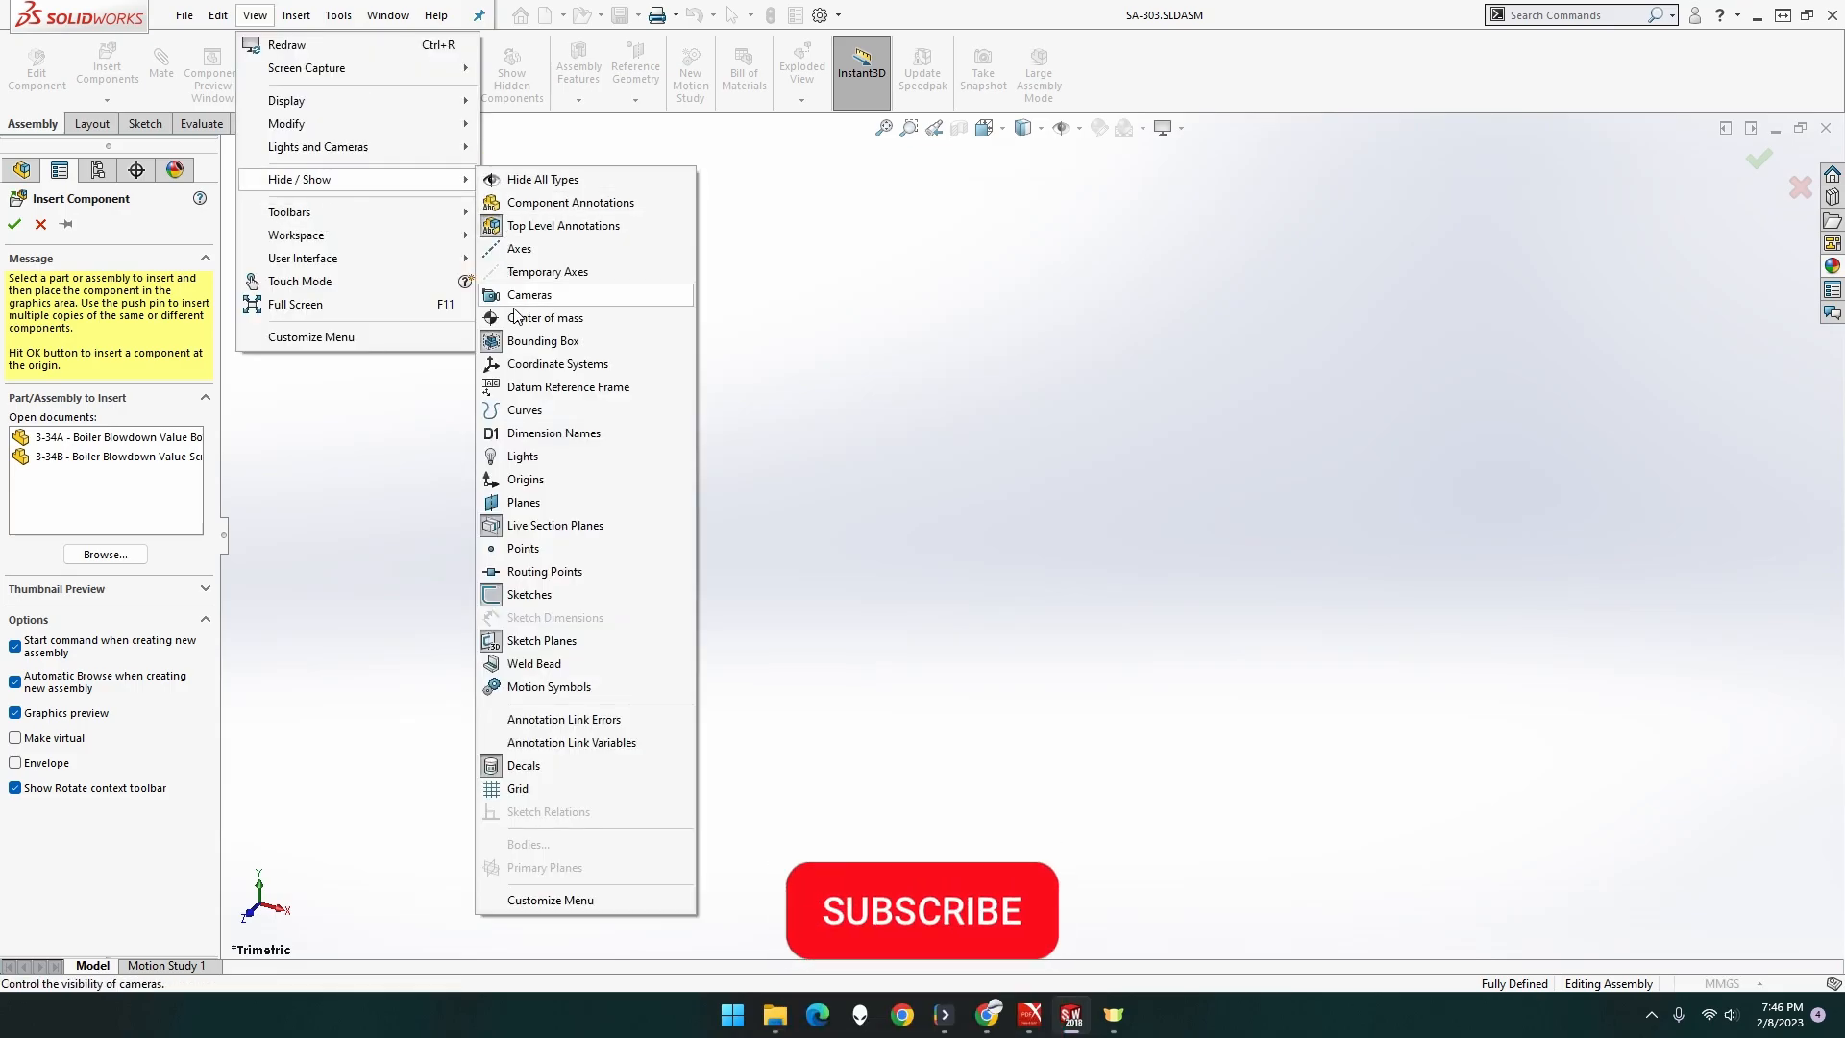
{"action": "left_click", "coordinate": [542, 486]}
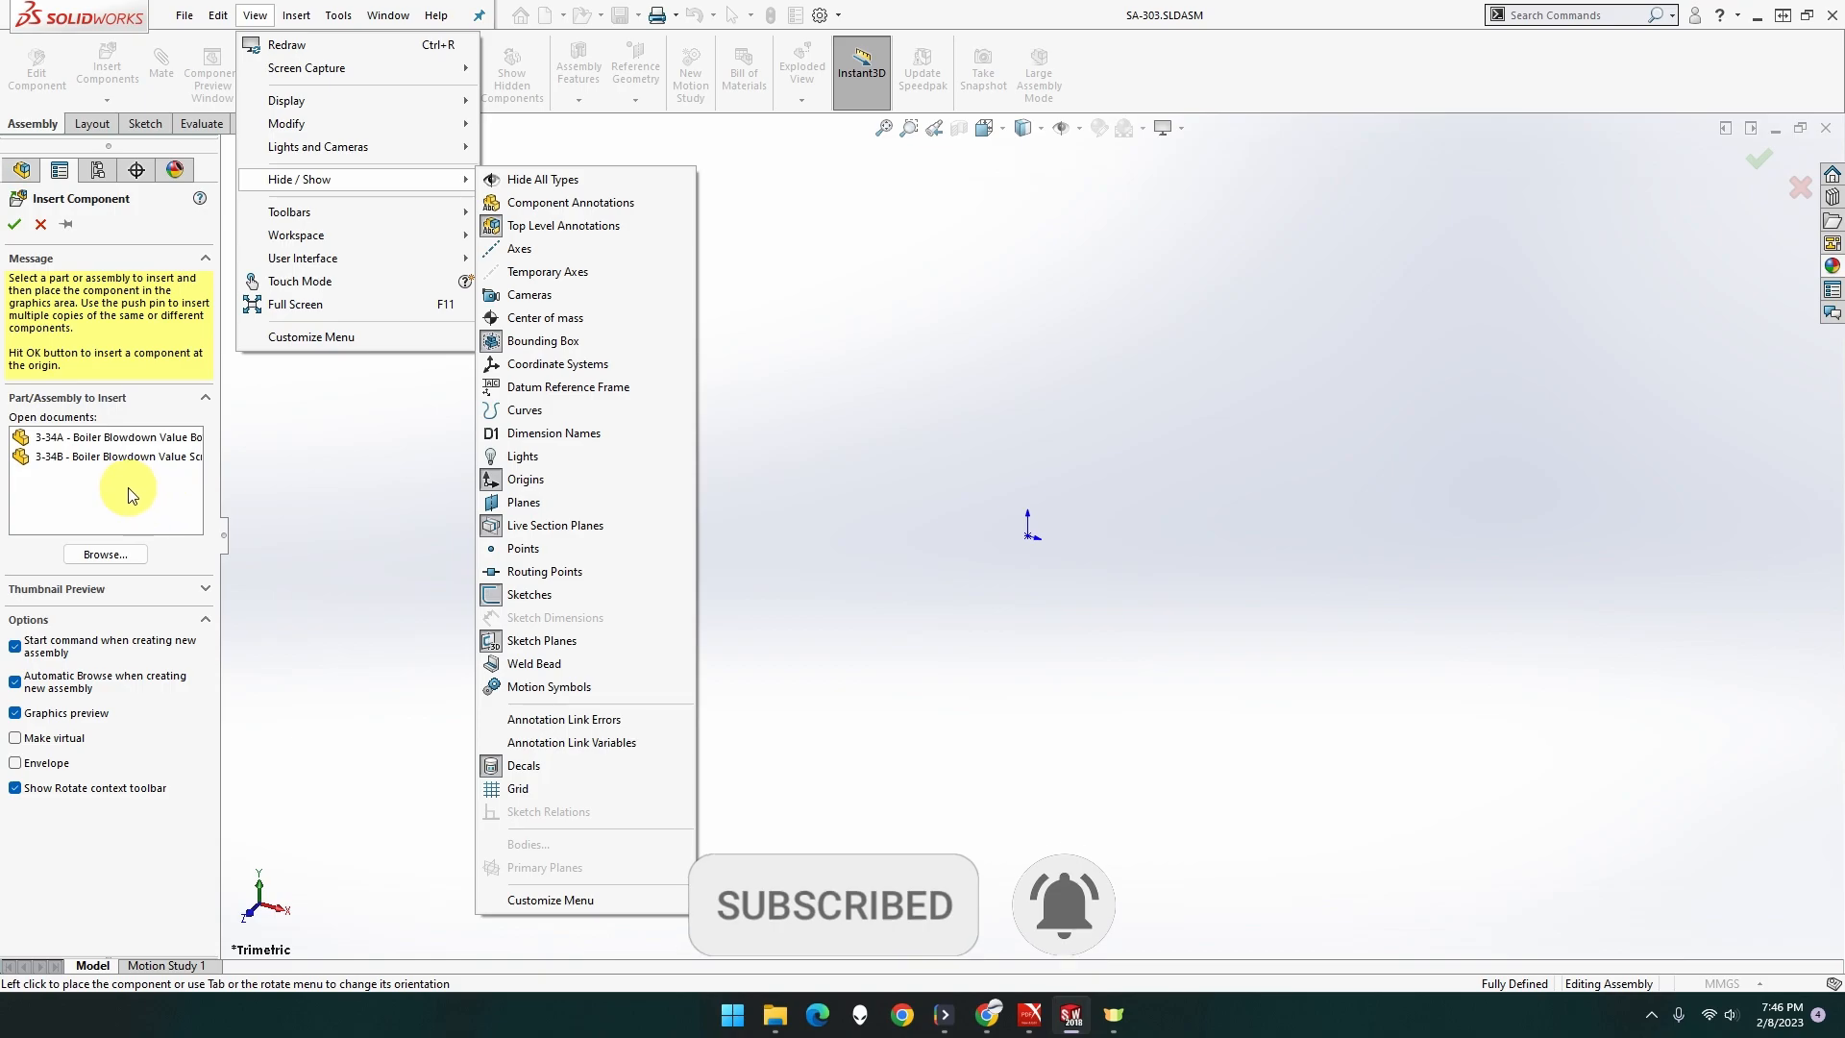
{"action": "left_click", "coordinate": [100, 437]}
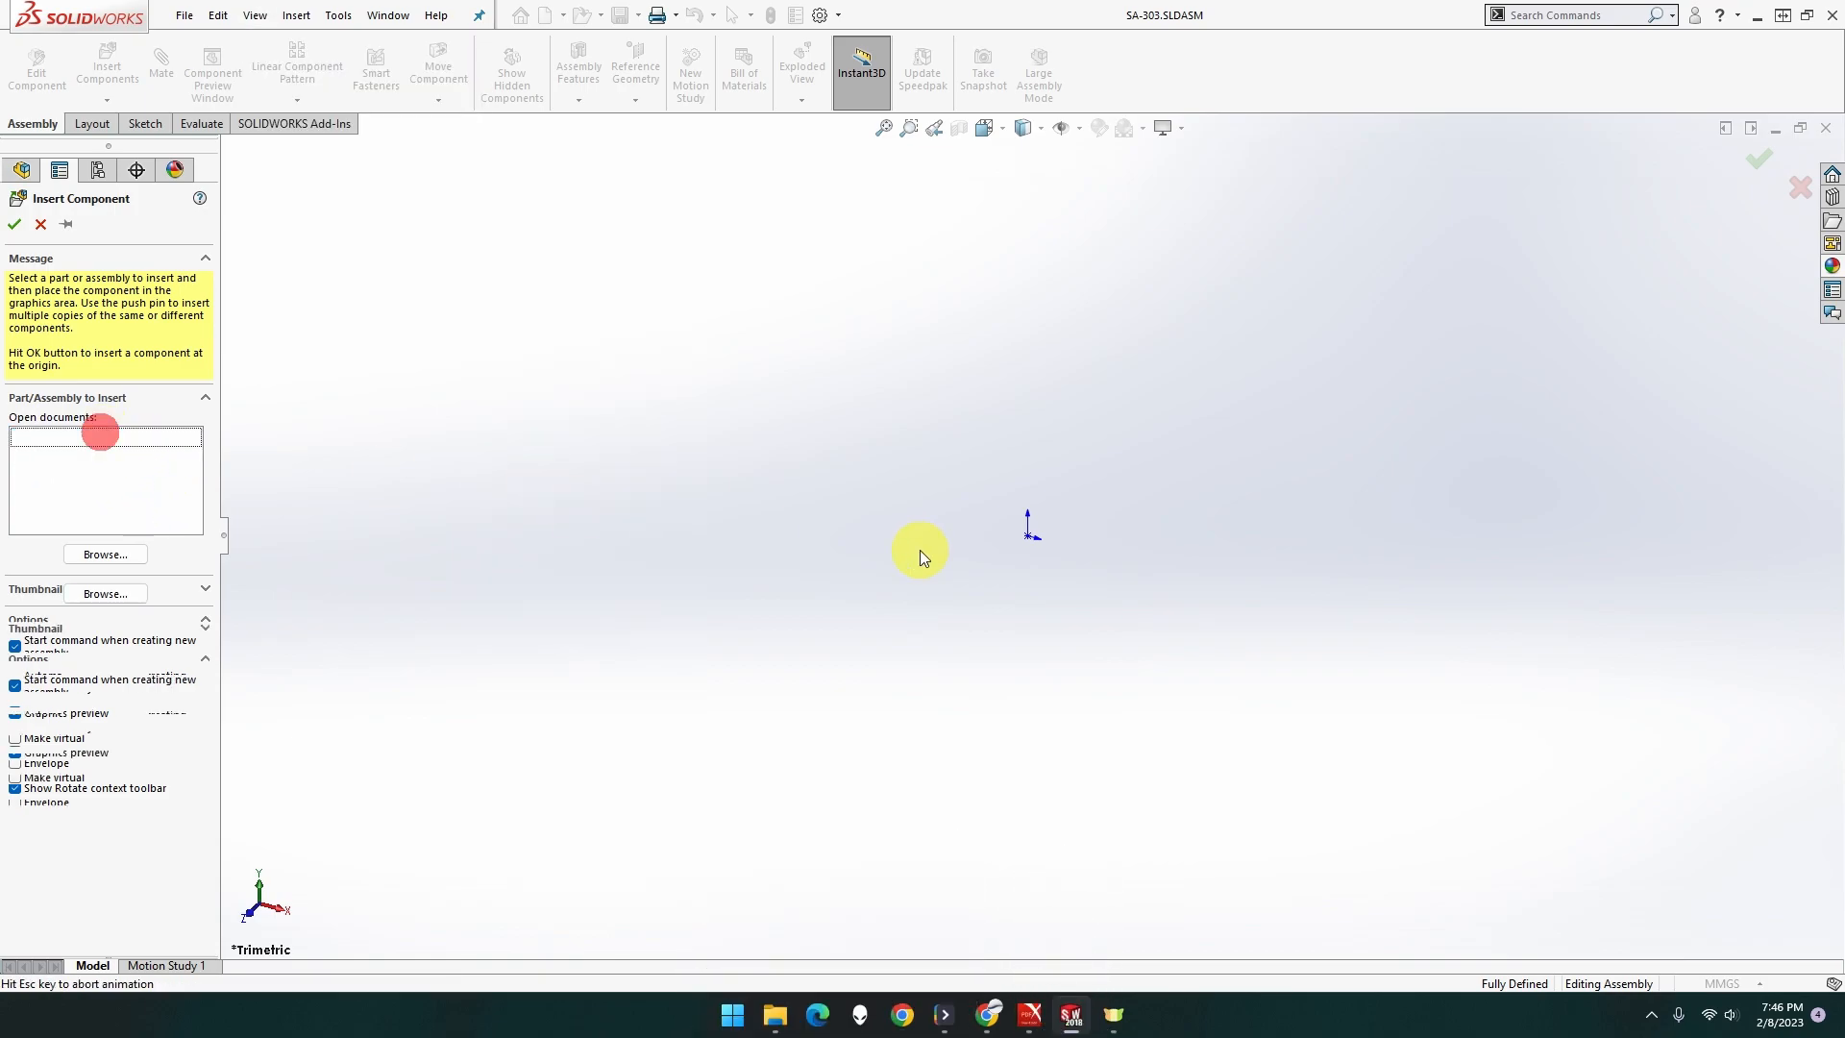
{"action": "left_click", "coordinate": [1035, 540]}
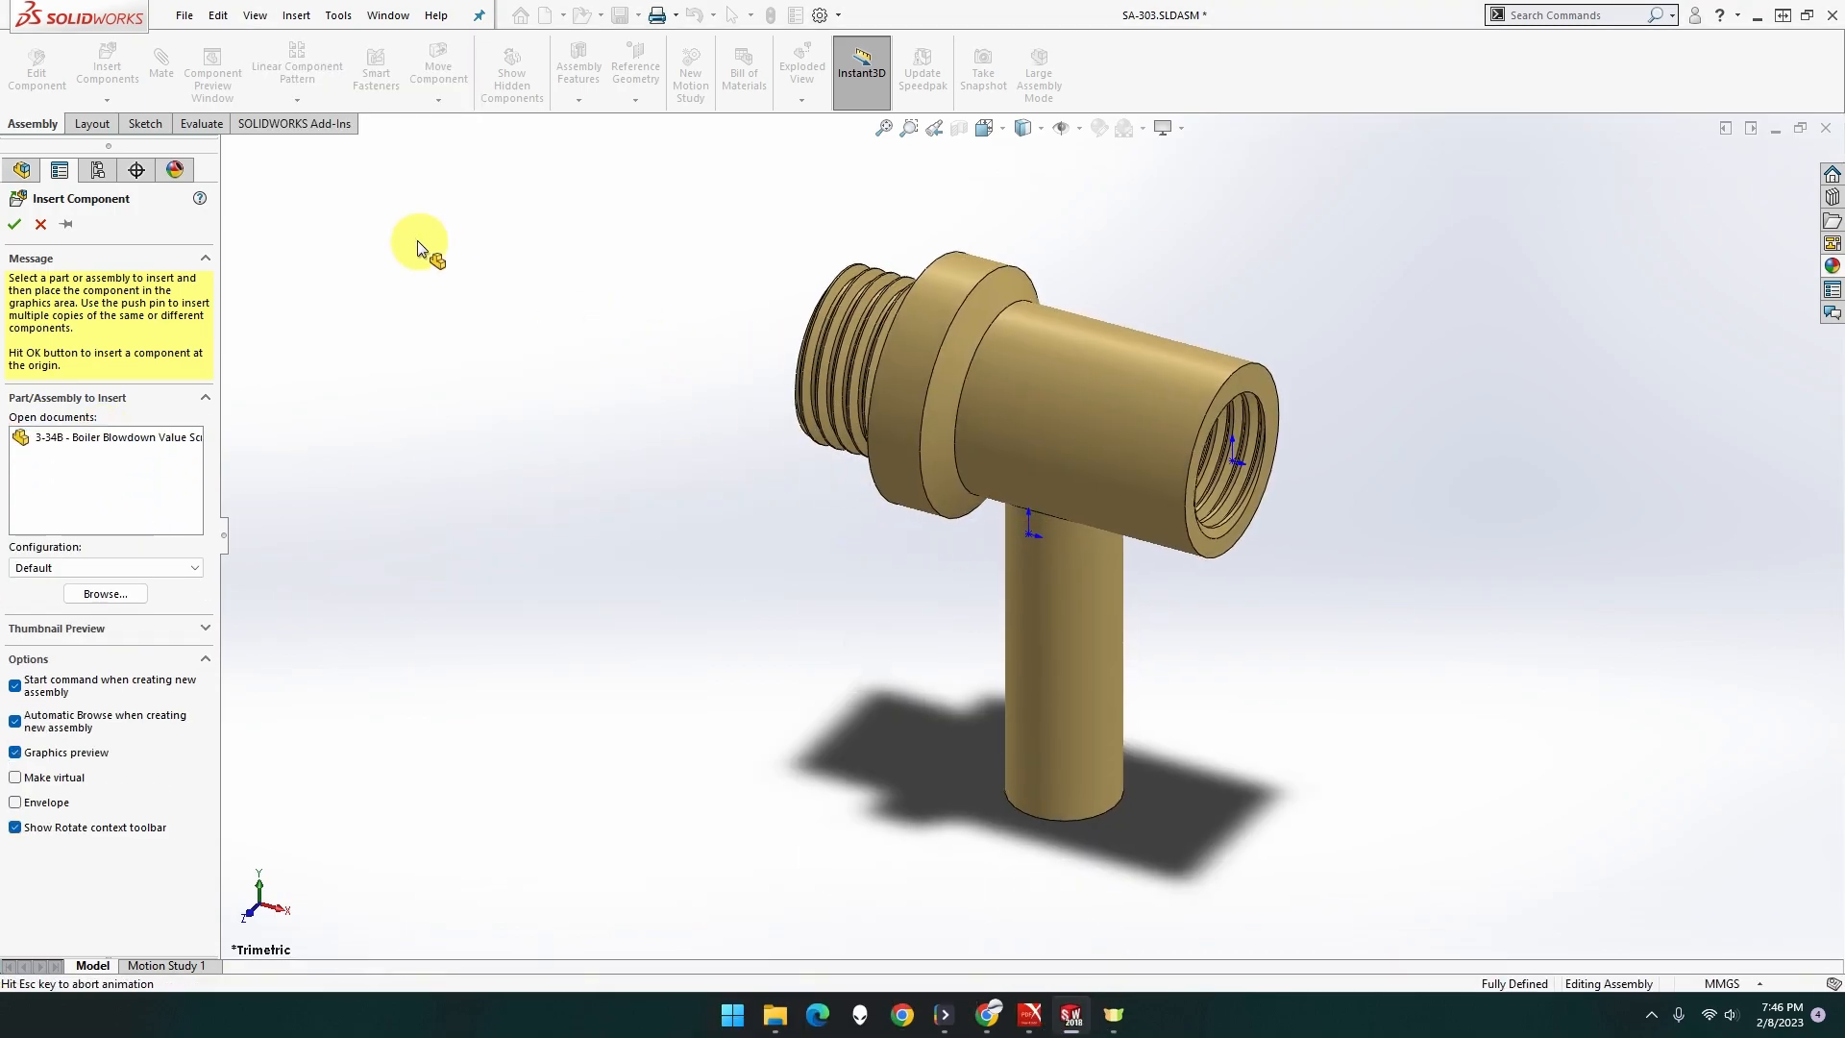
Insert the 3-34B Boiler Blowdown Value Screw in open space beside the threaded bore of the body.
{"action": "left_click", "coordinate": [125, 61]}
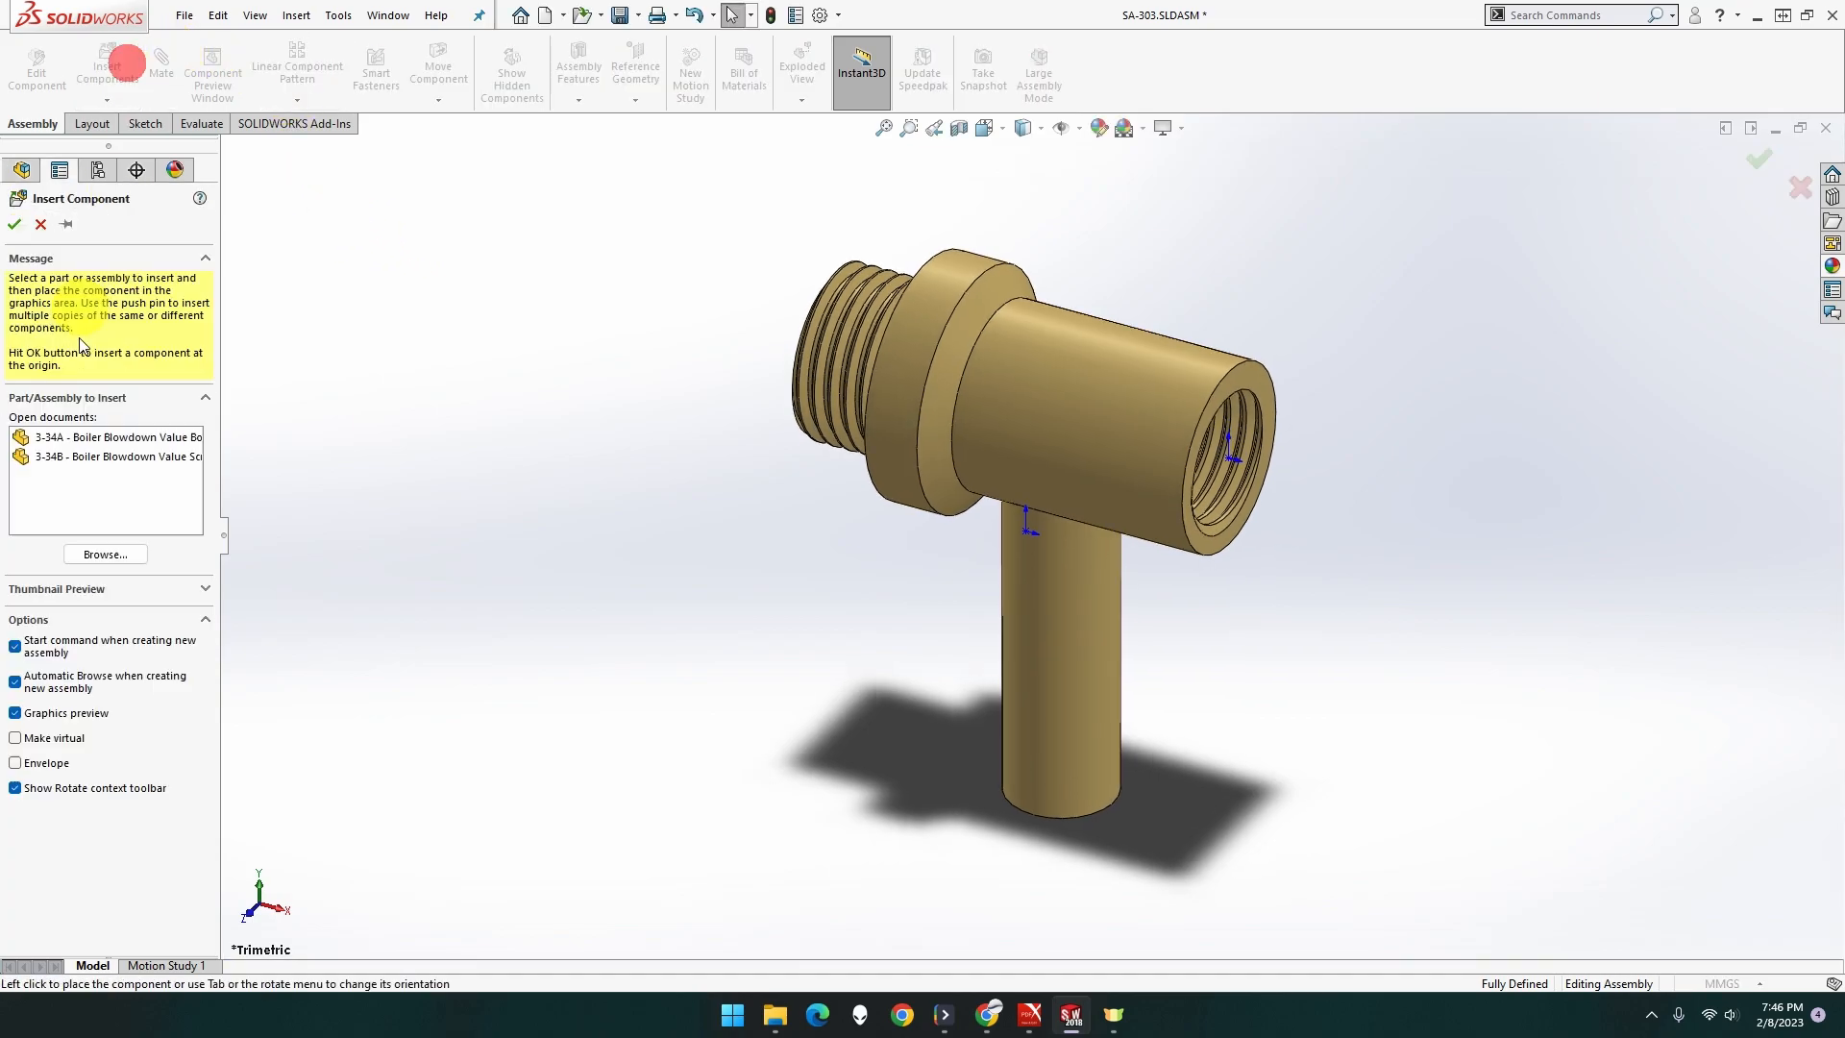
{"action": "left_click", "coordinate": [84, 461]}
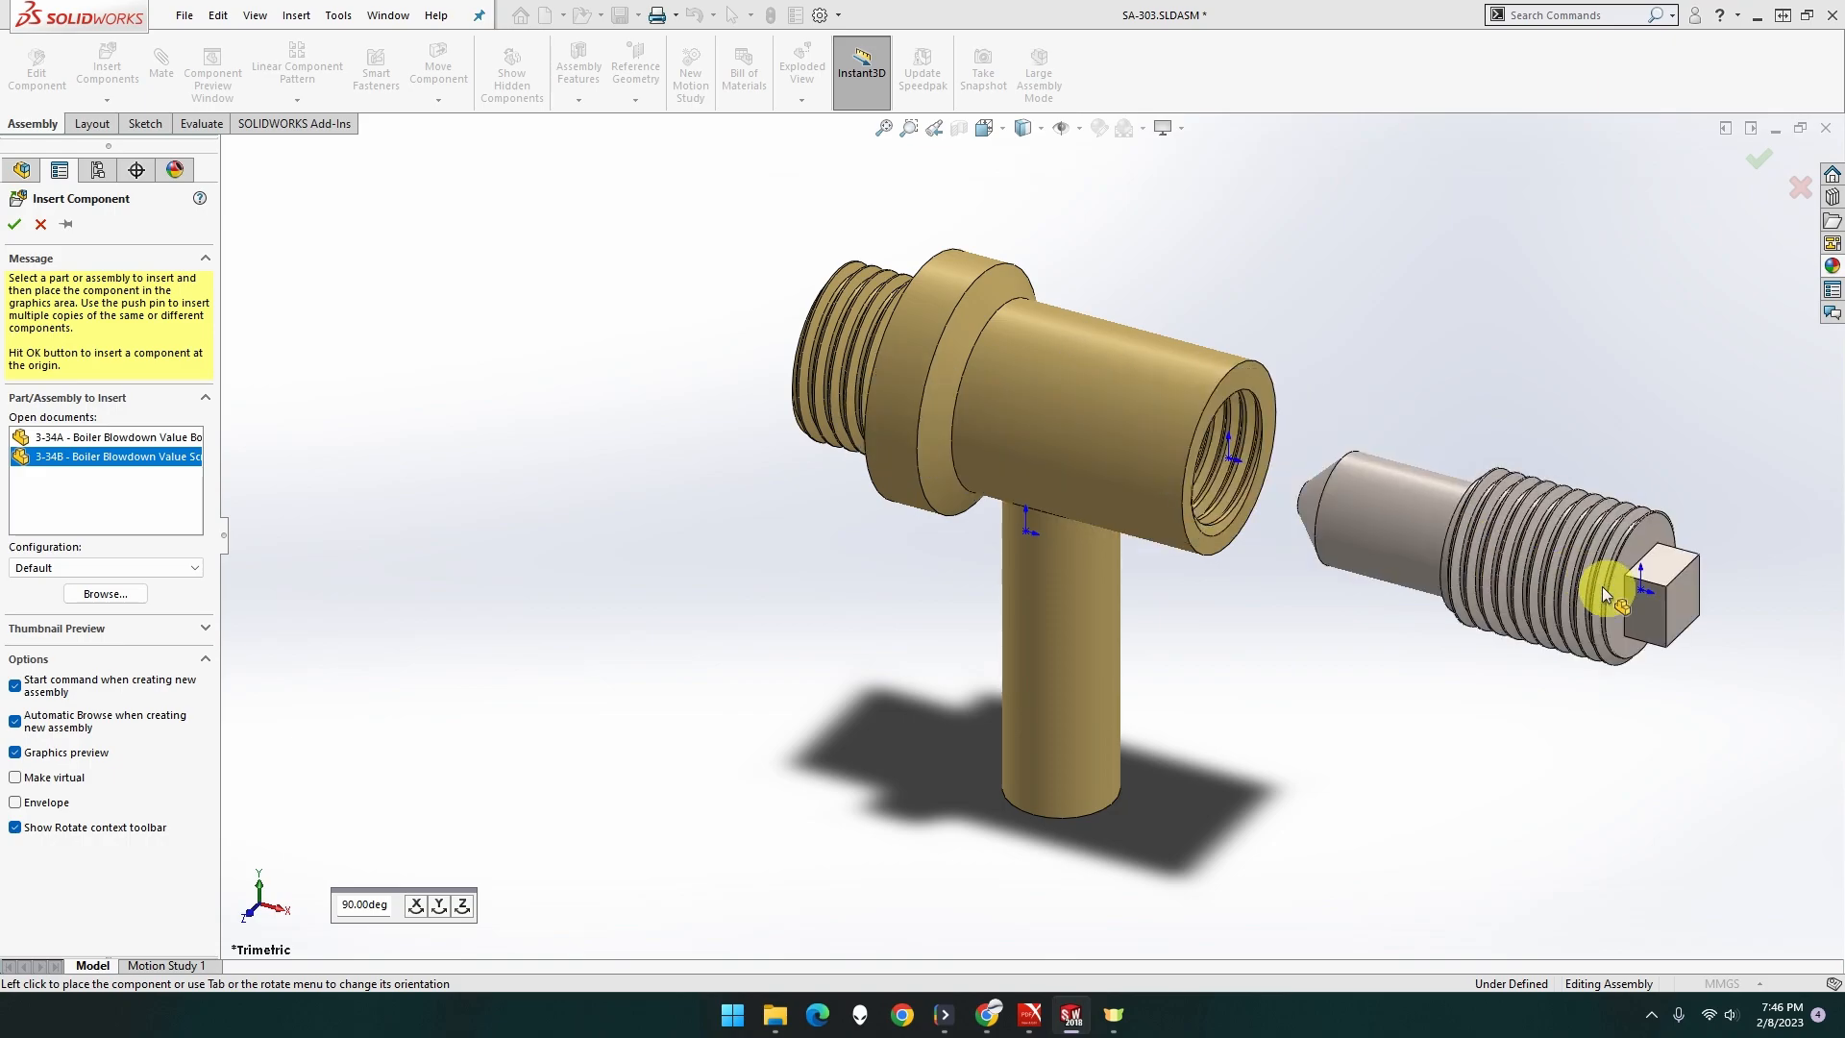
{"action": "left_click", "coordinate": [1601, 586]}
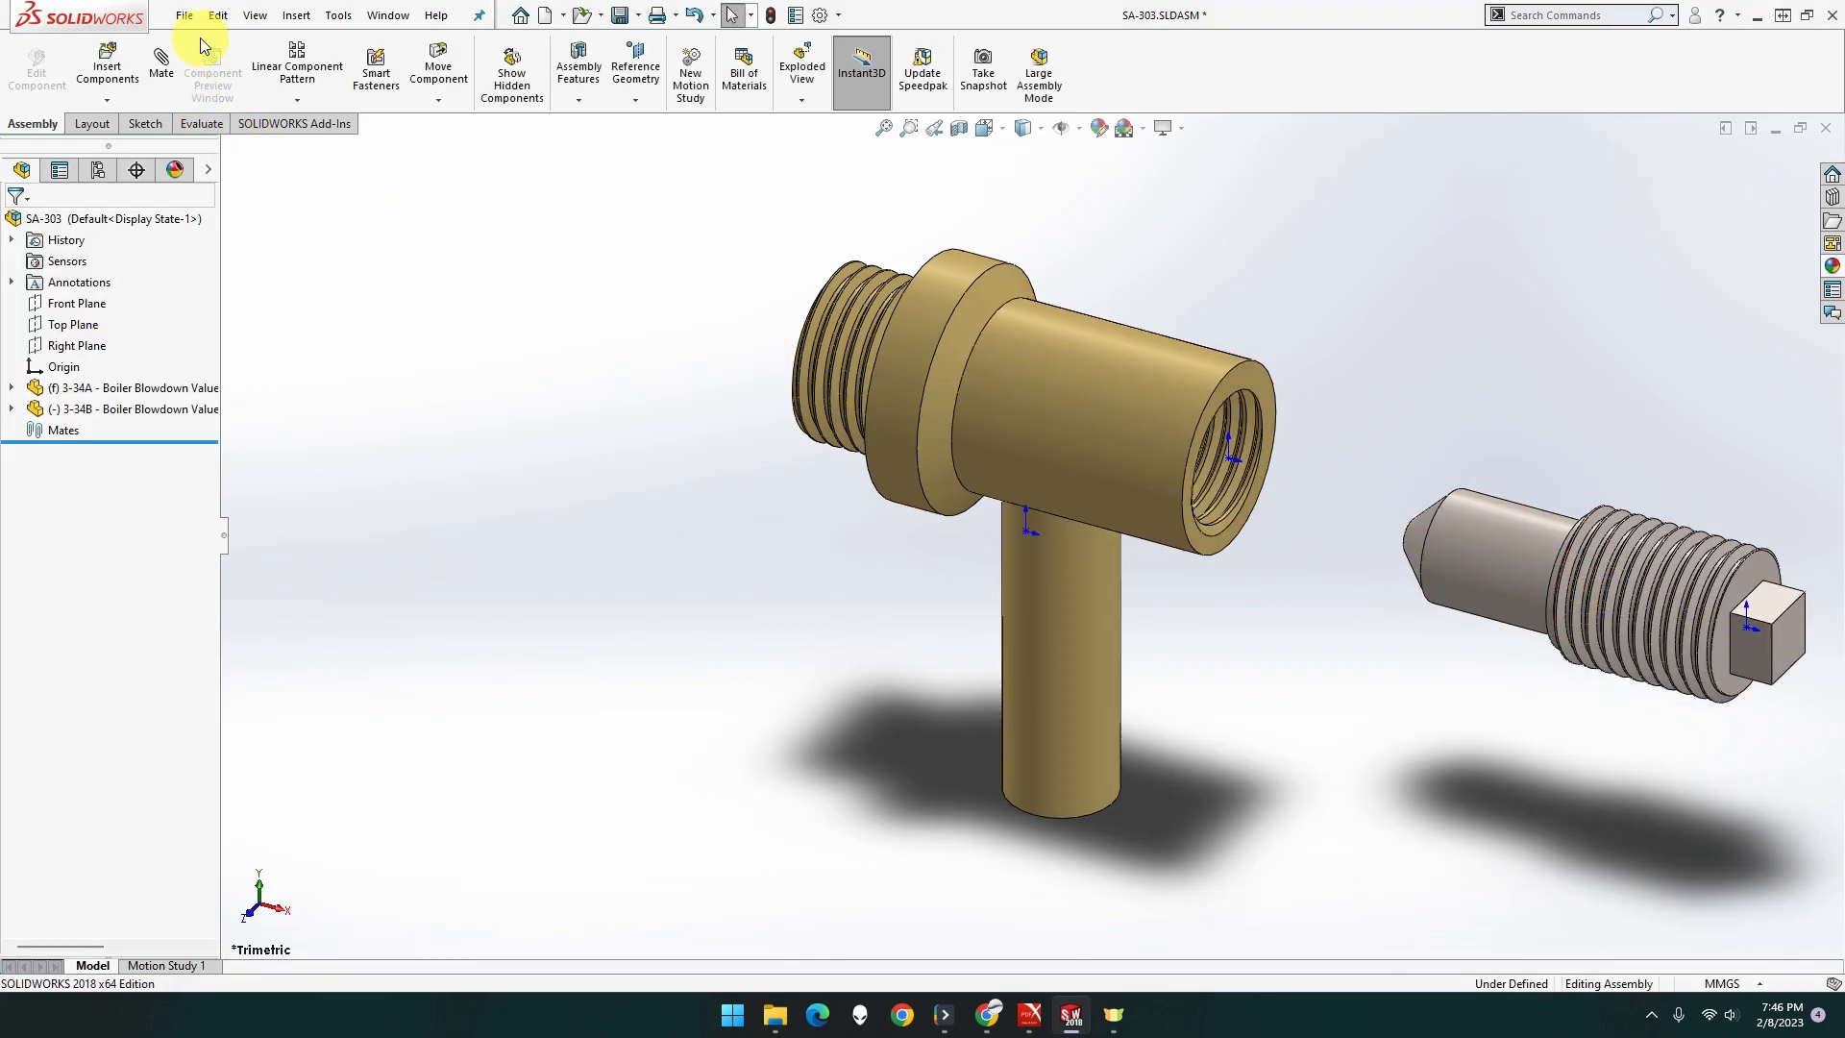
Hide the origins in the assembly view.
{"action": "left_click", "coordinate": [251, 16]}
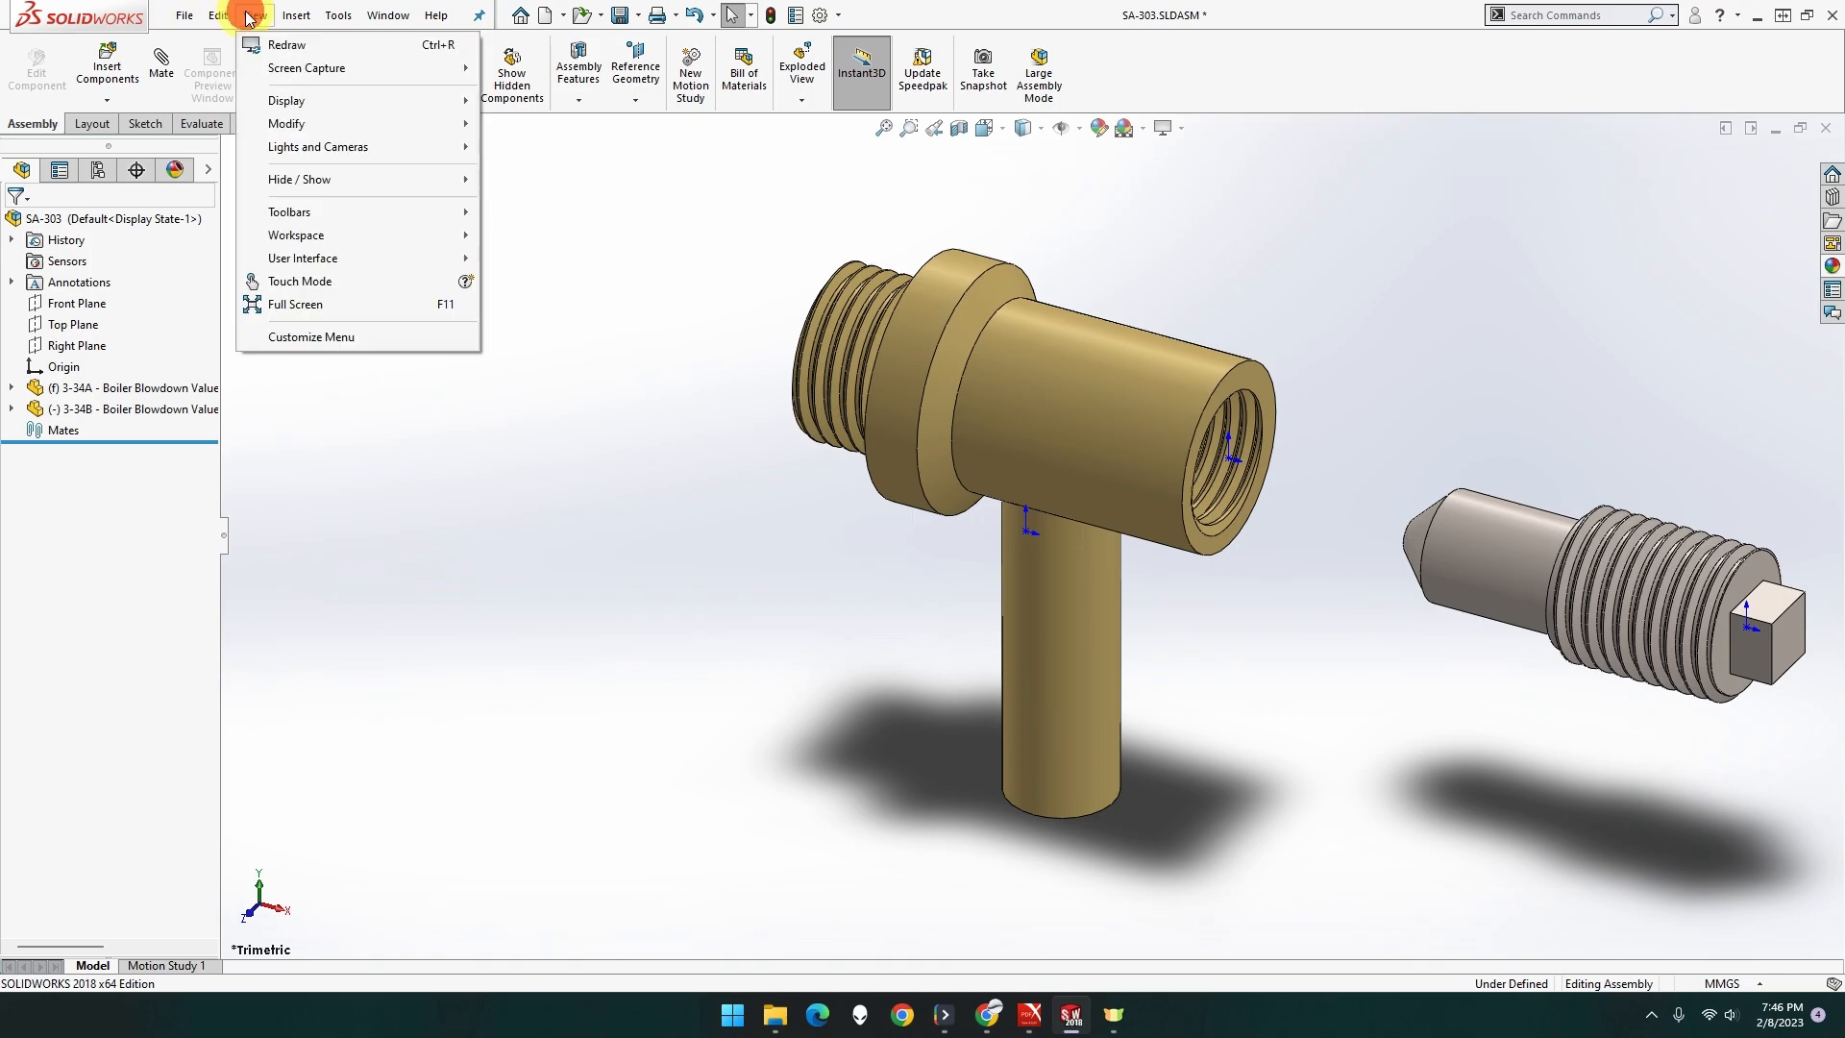
{"action": "left_click", "coordinate": [364, 179]}
{"action": "left_click", "coordinate": [564, 481]}
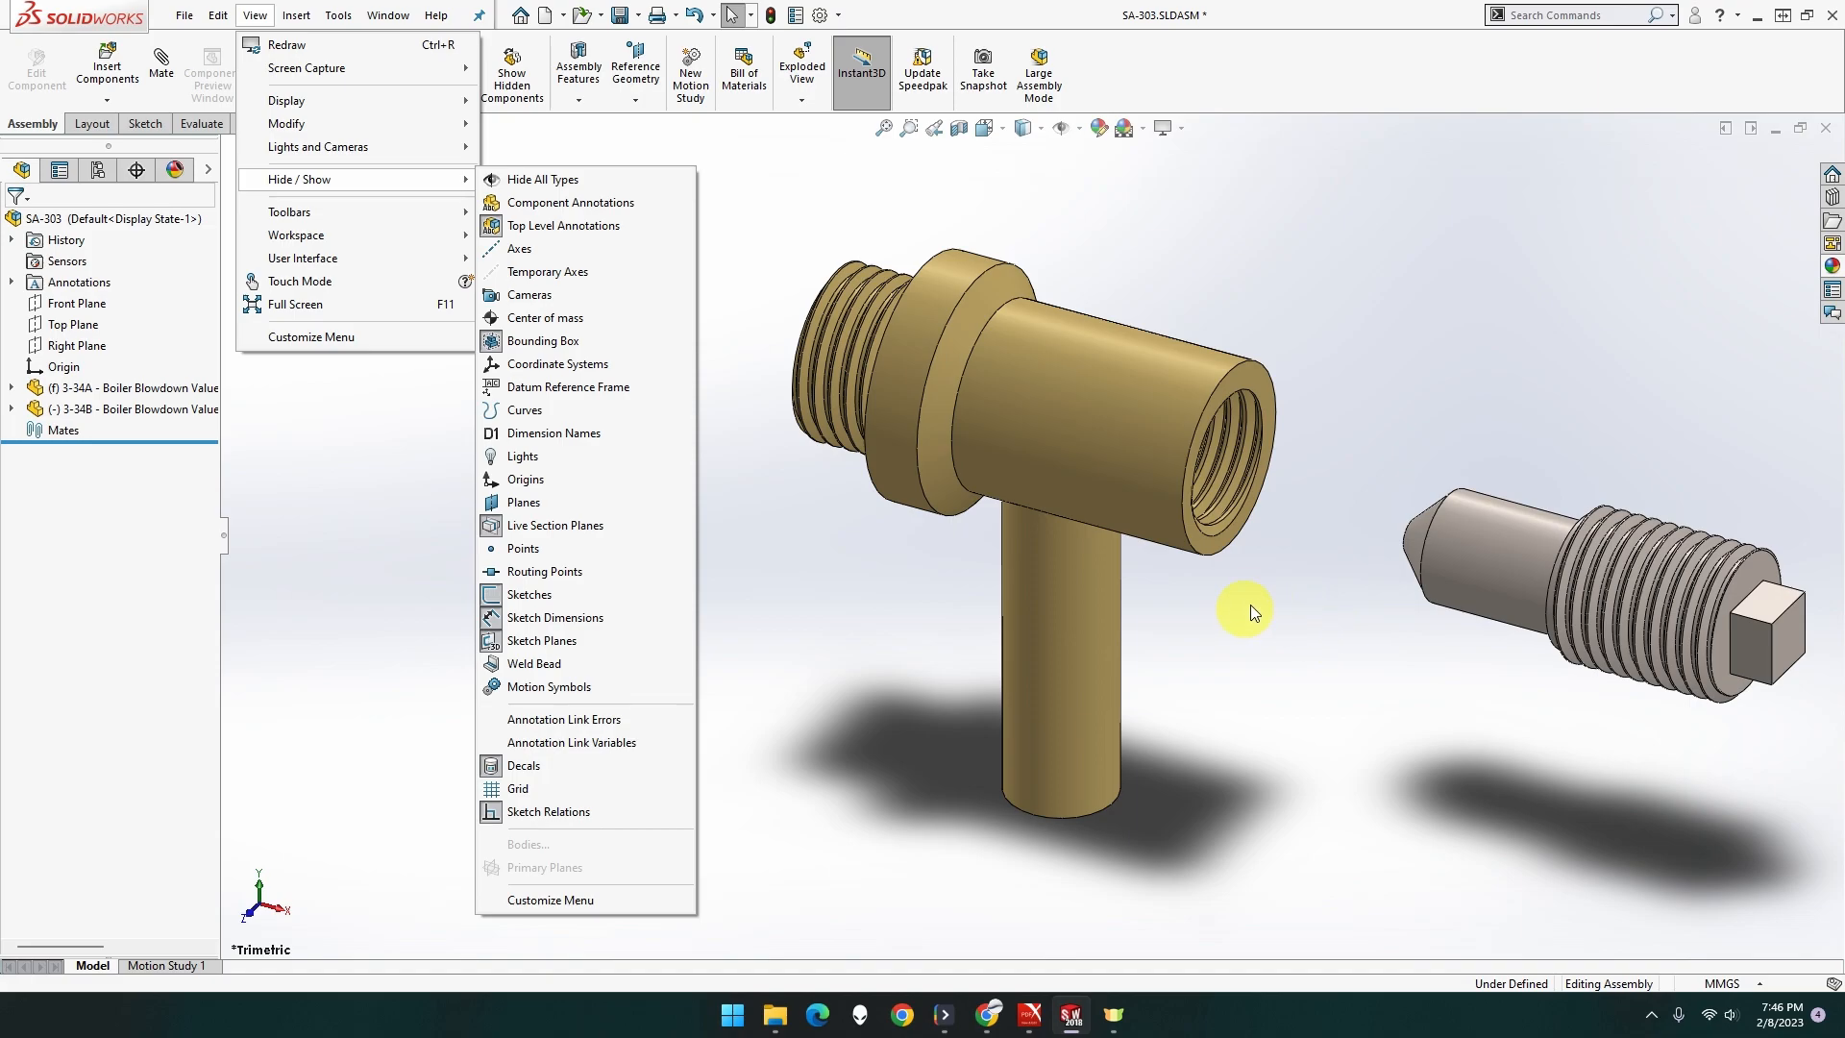
{"action": "left_click", "coordinate": [711, 519]}
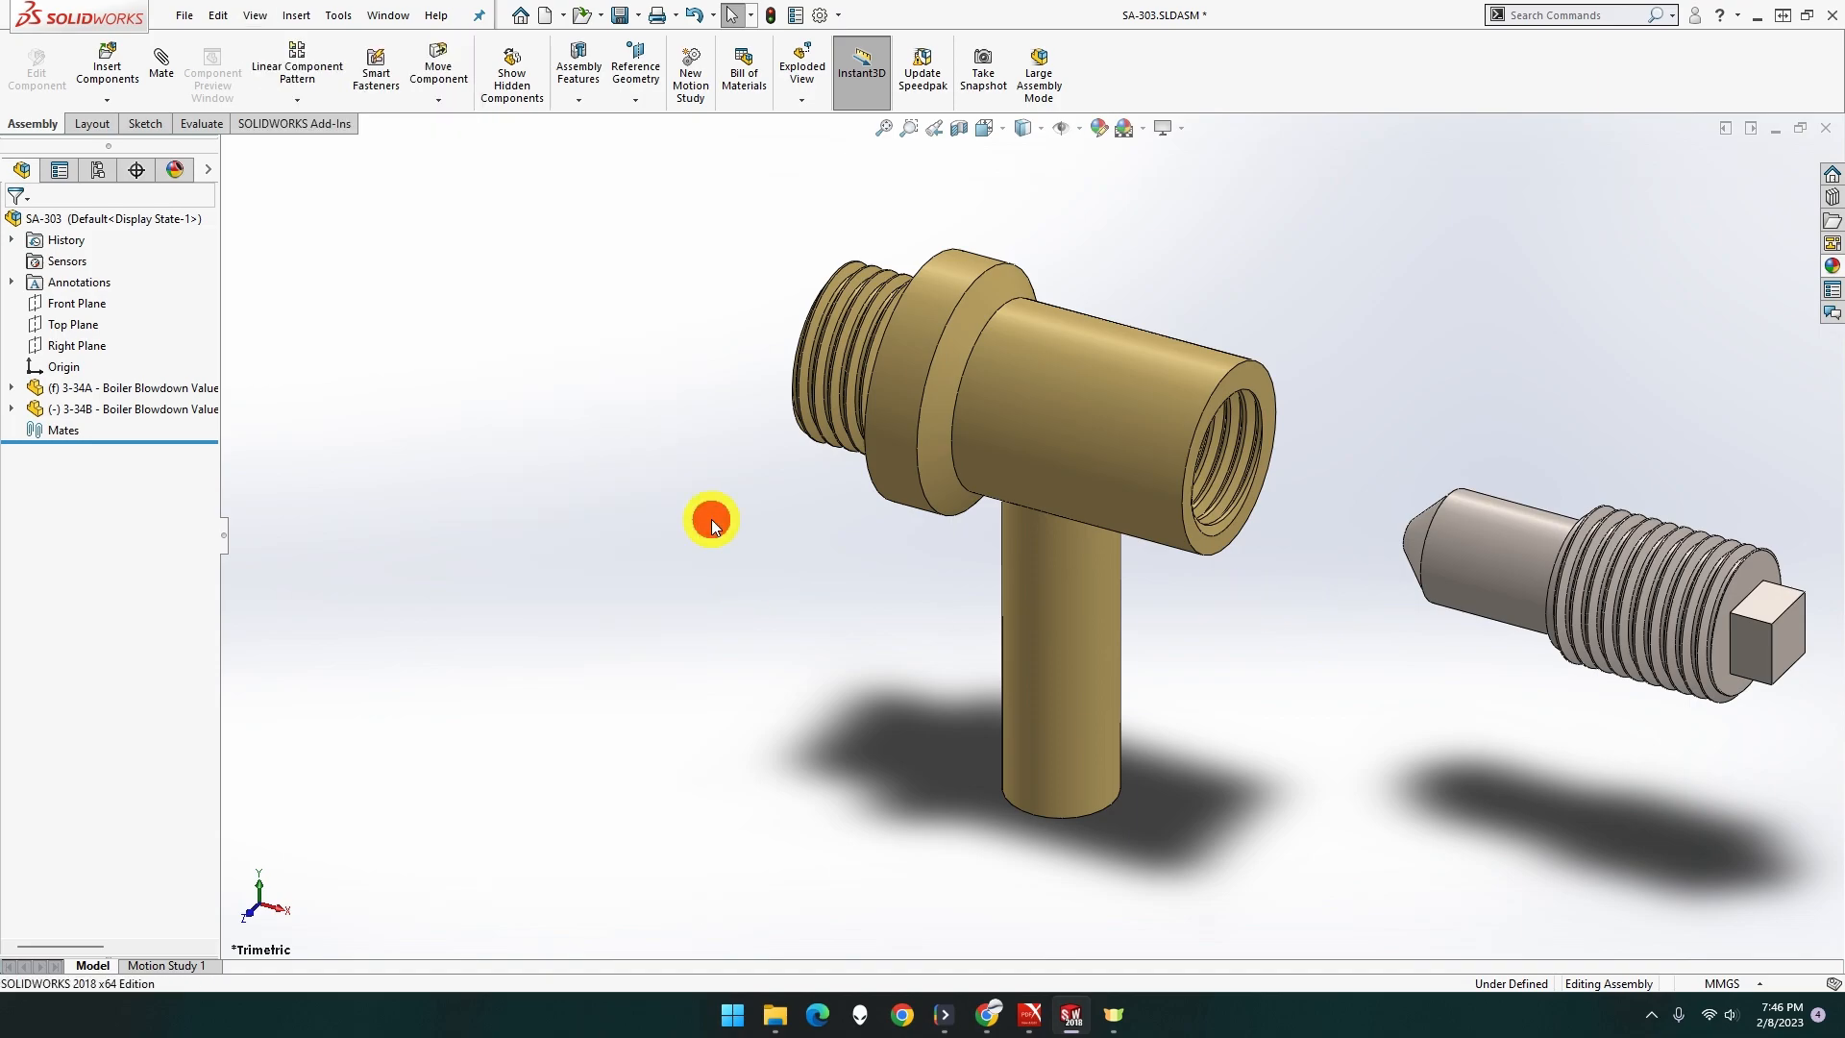
Add a concentric mate between the body's inner bore and the screw's smooth cylindrical shank.
{"action": "mouse_move", "coordinate": [677, 522]}
{"action": "middle_mouse_down"}
{"action": "mouse_move", "coordinate": [665, 510]}
{"action": "mouse_move", "coordinate": [683, 503]}
{"action": "middle_mouse_up"}
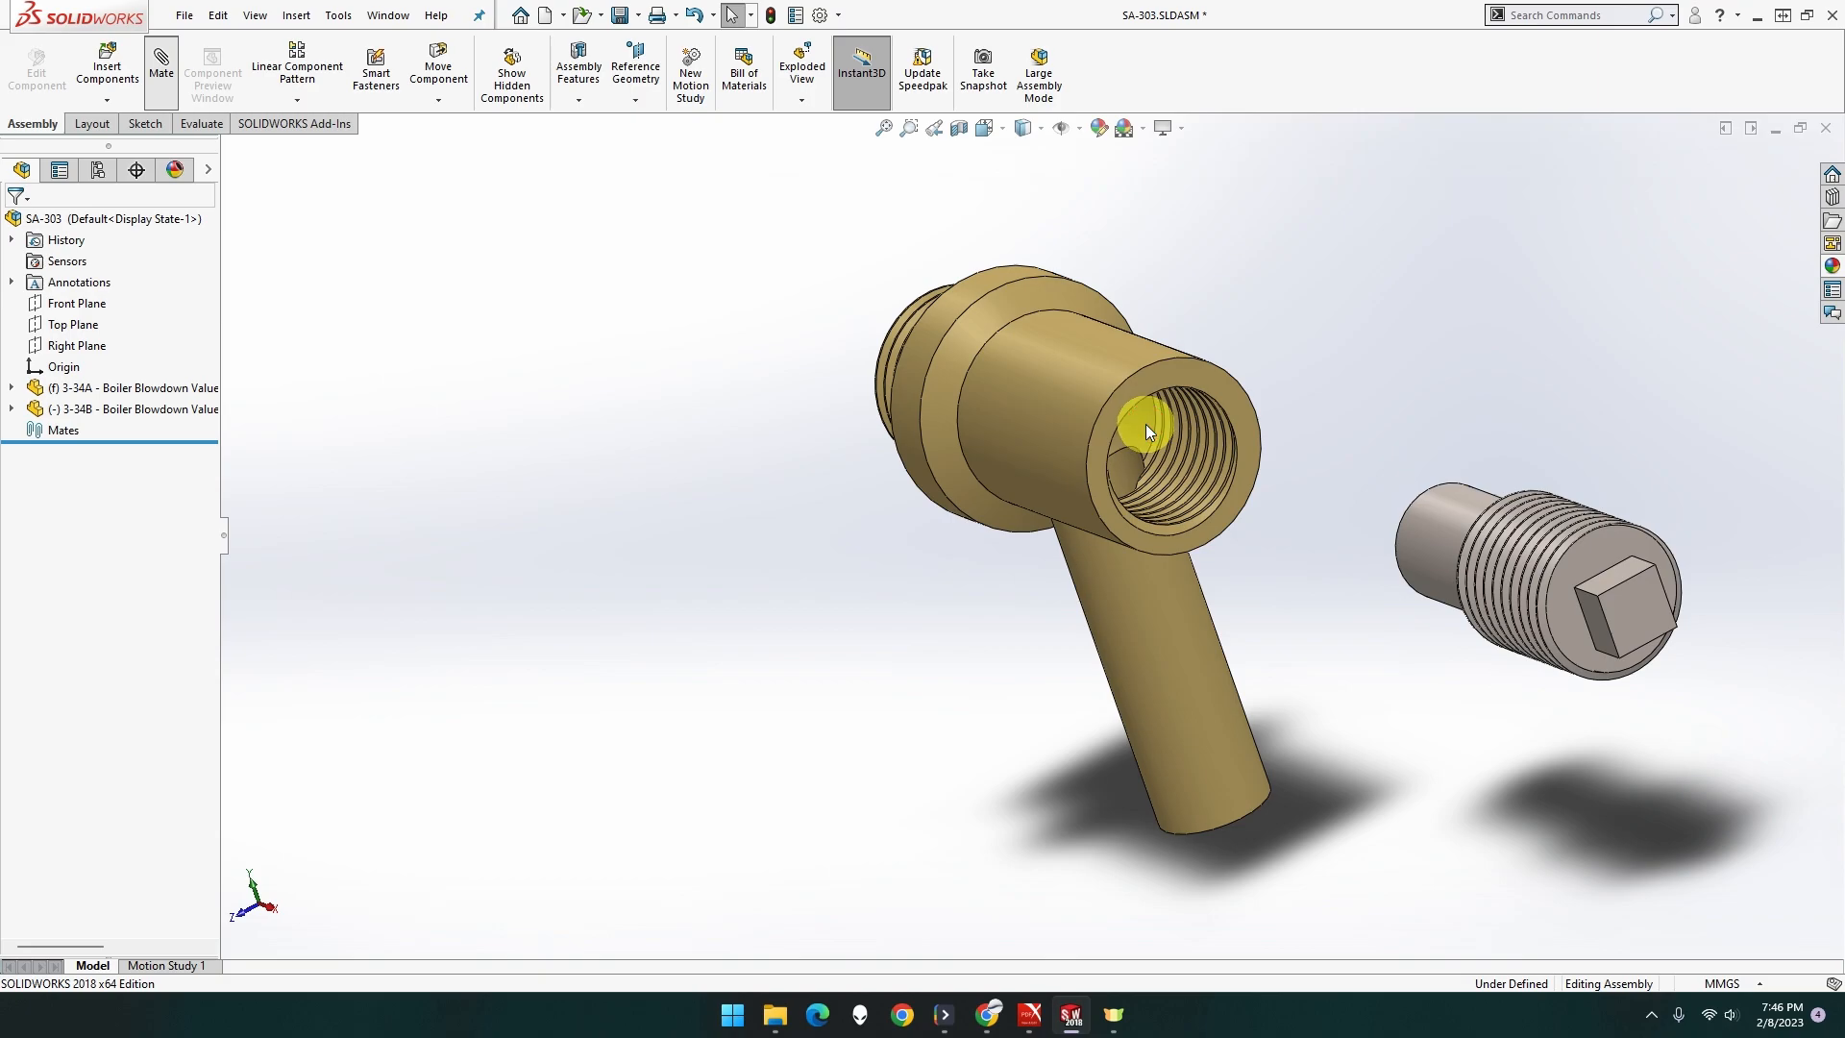
{"action": "left_click", "coordinate": [1136, 509]}
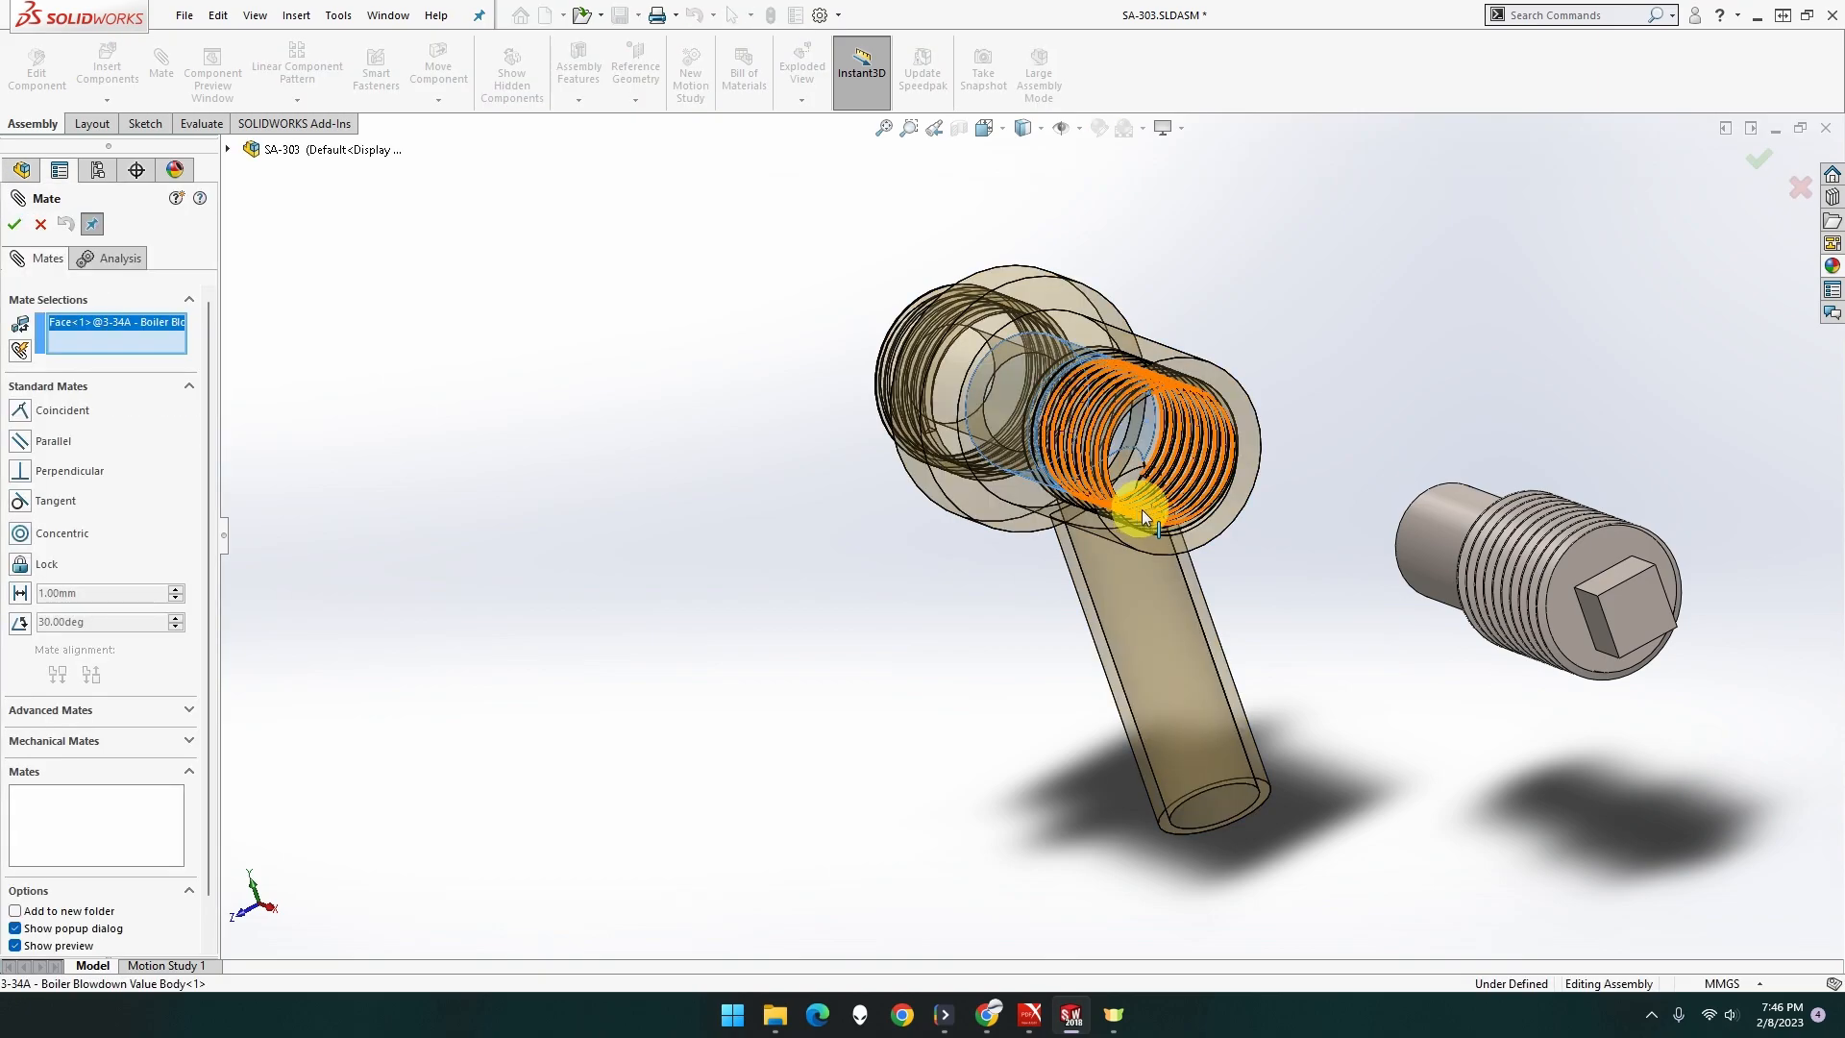
{"action": "left_click", "coordinate": [1441, 559]}
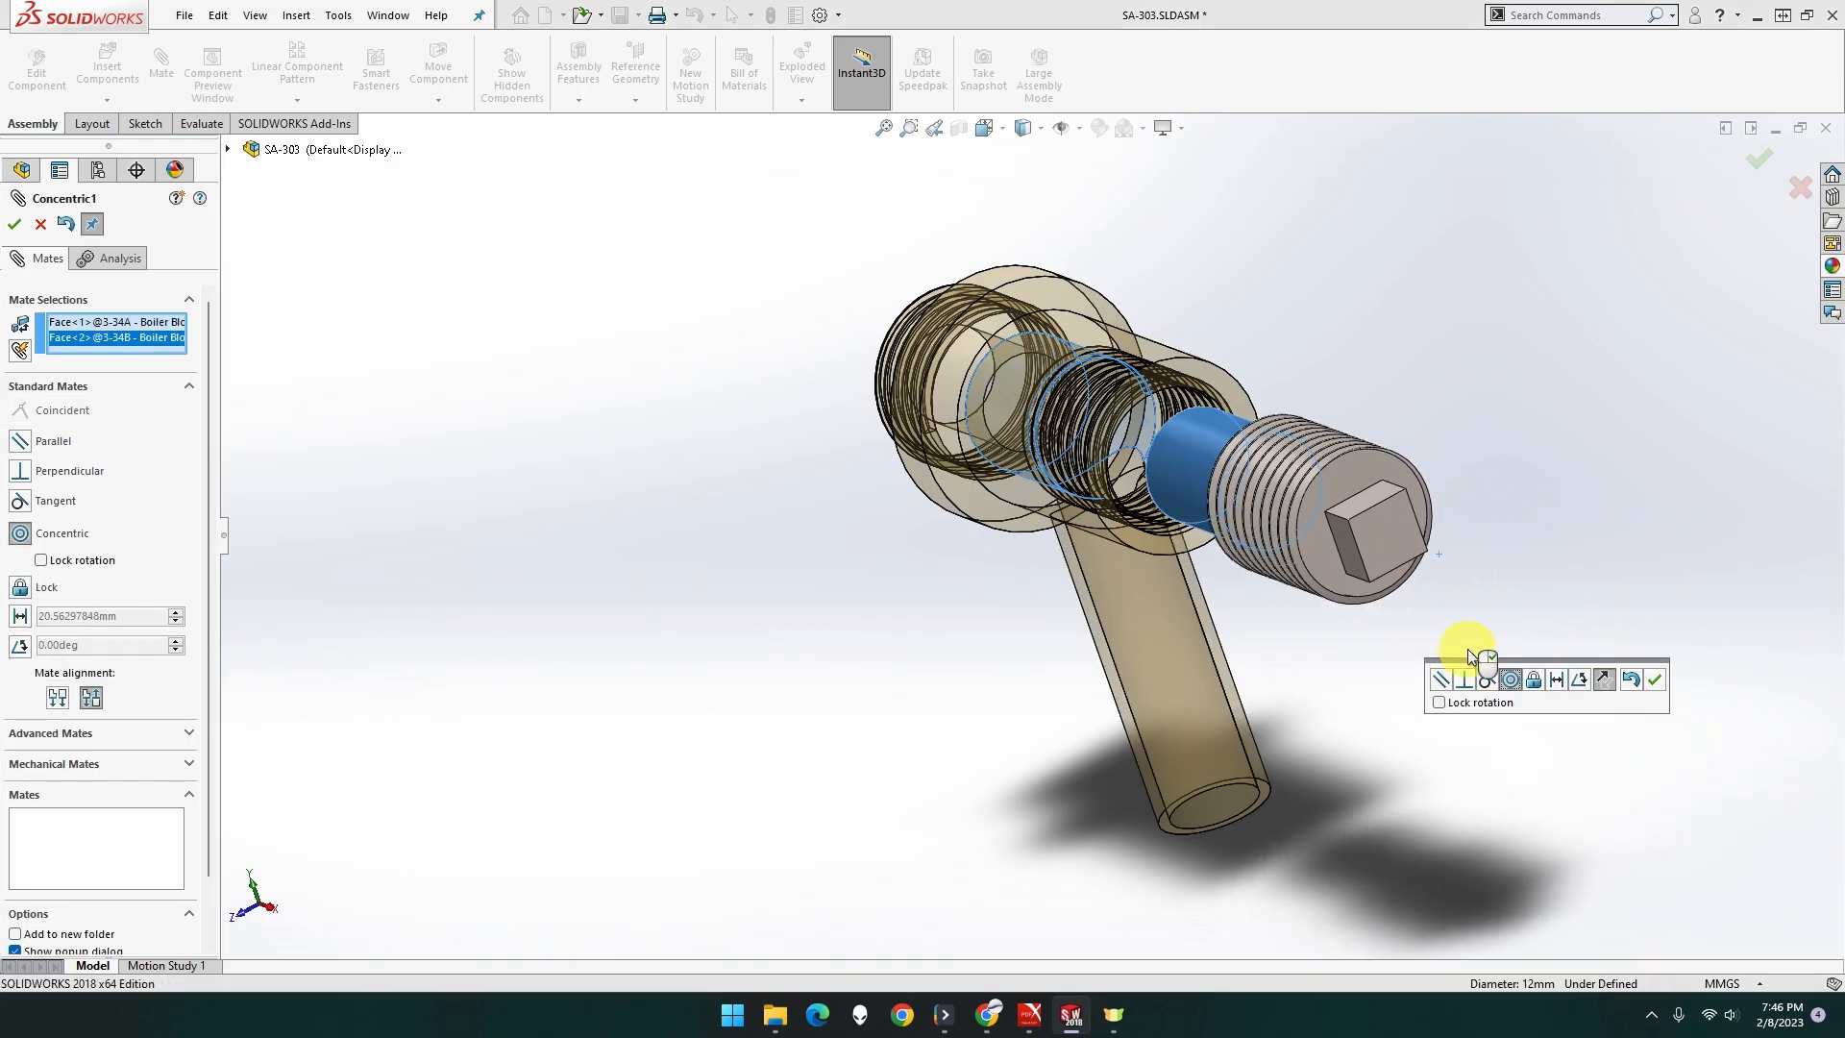
{"action": "left_click", "coordinate": [1654, 679]}
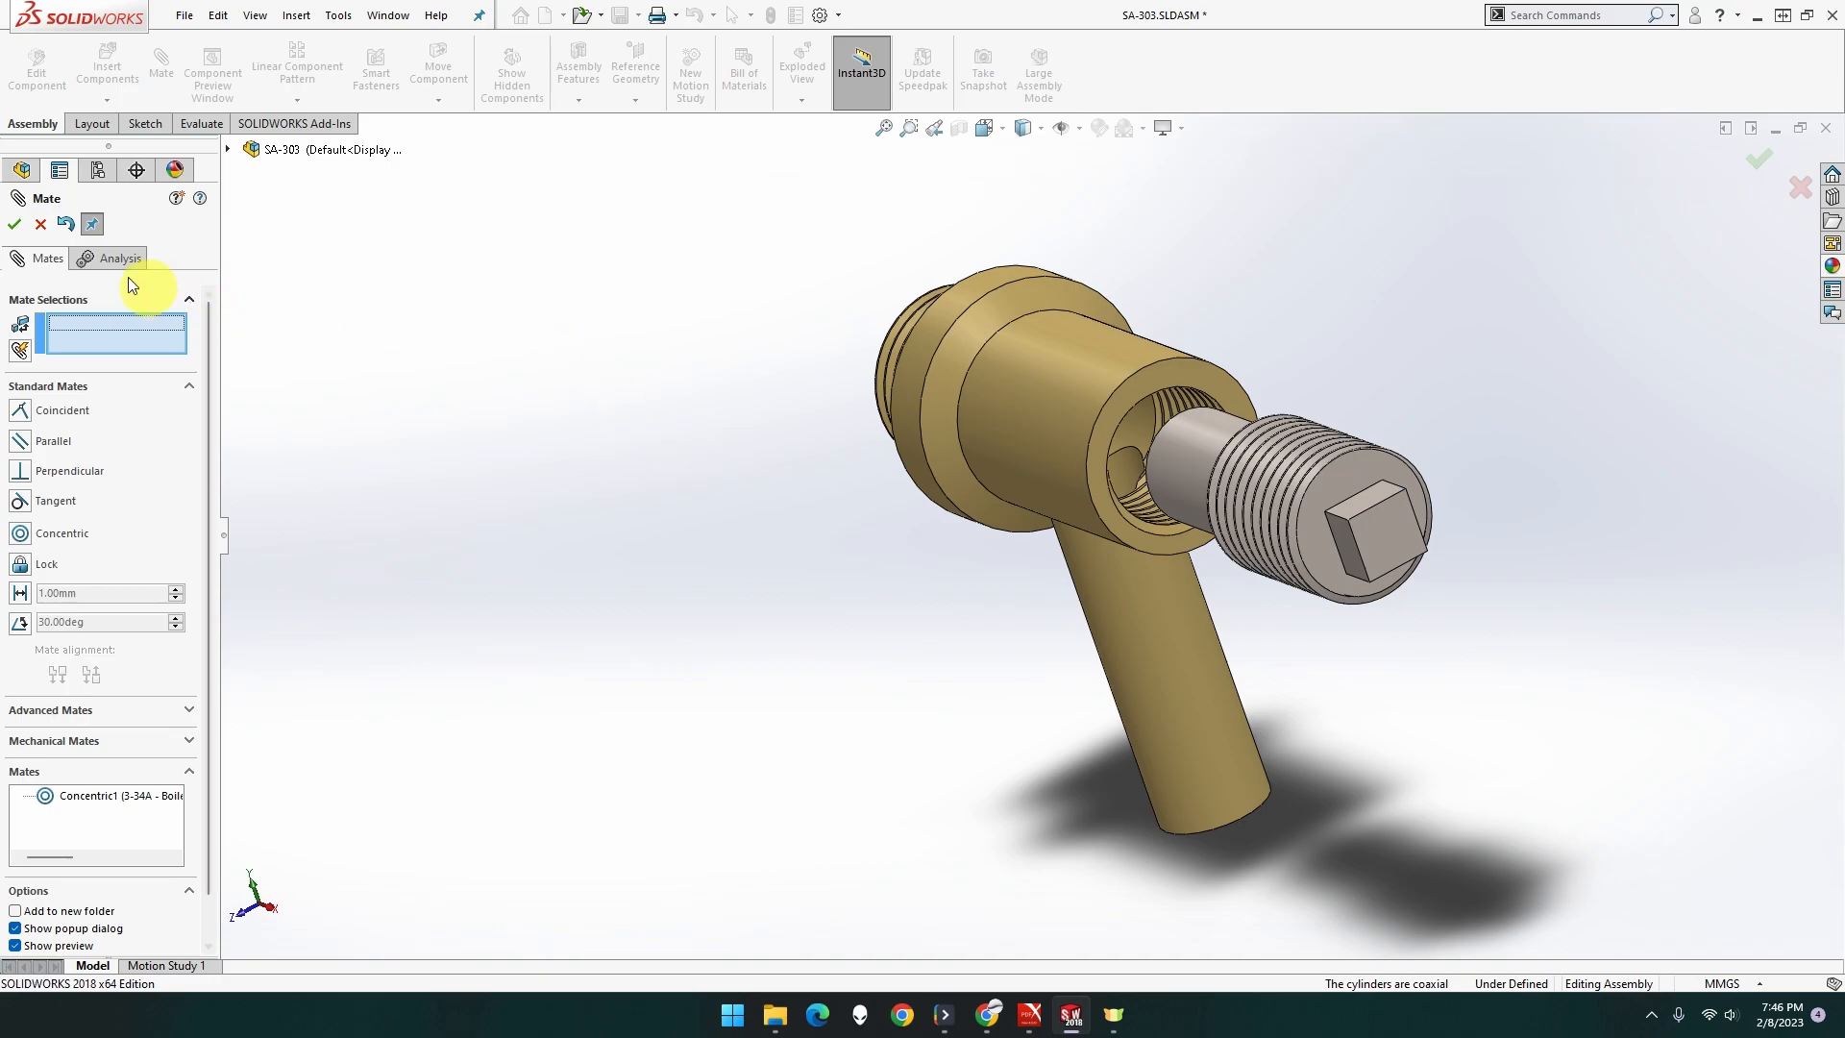
{"action": "left_click", "coordinate": [17, 227]}
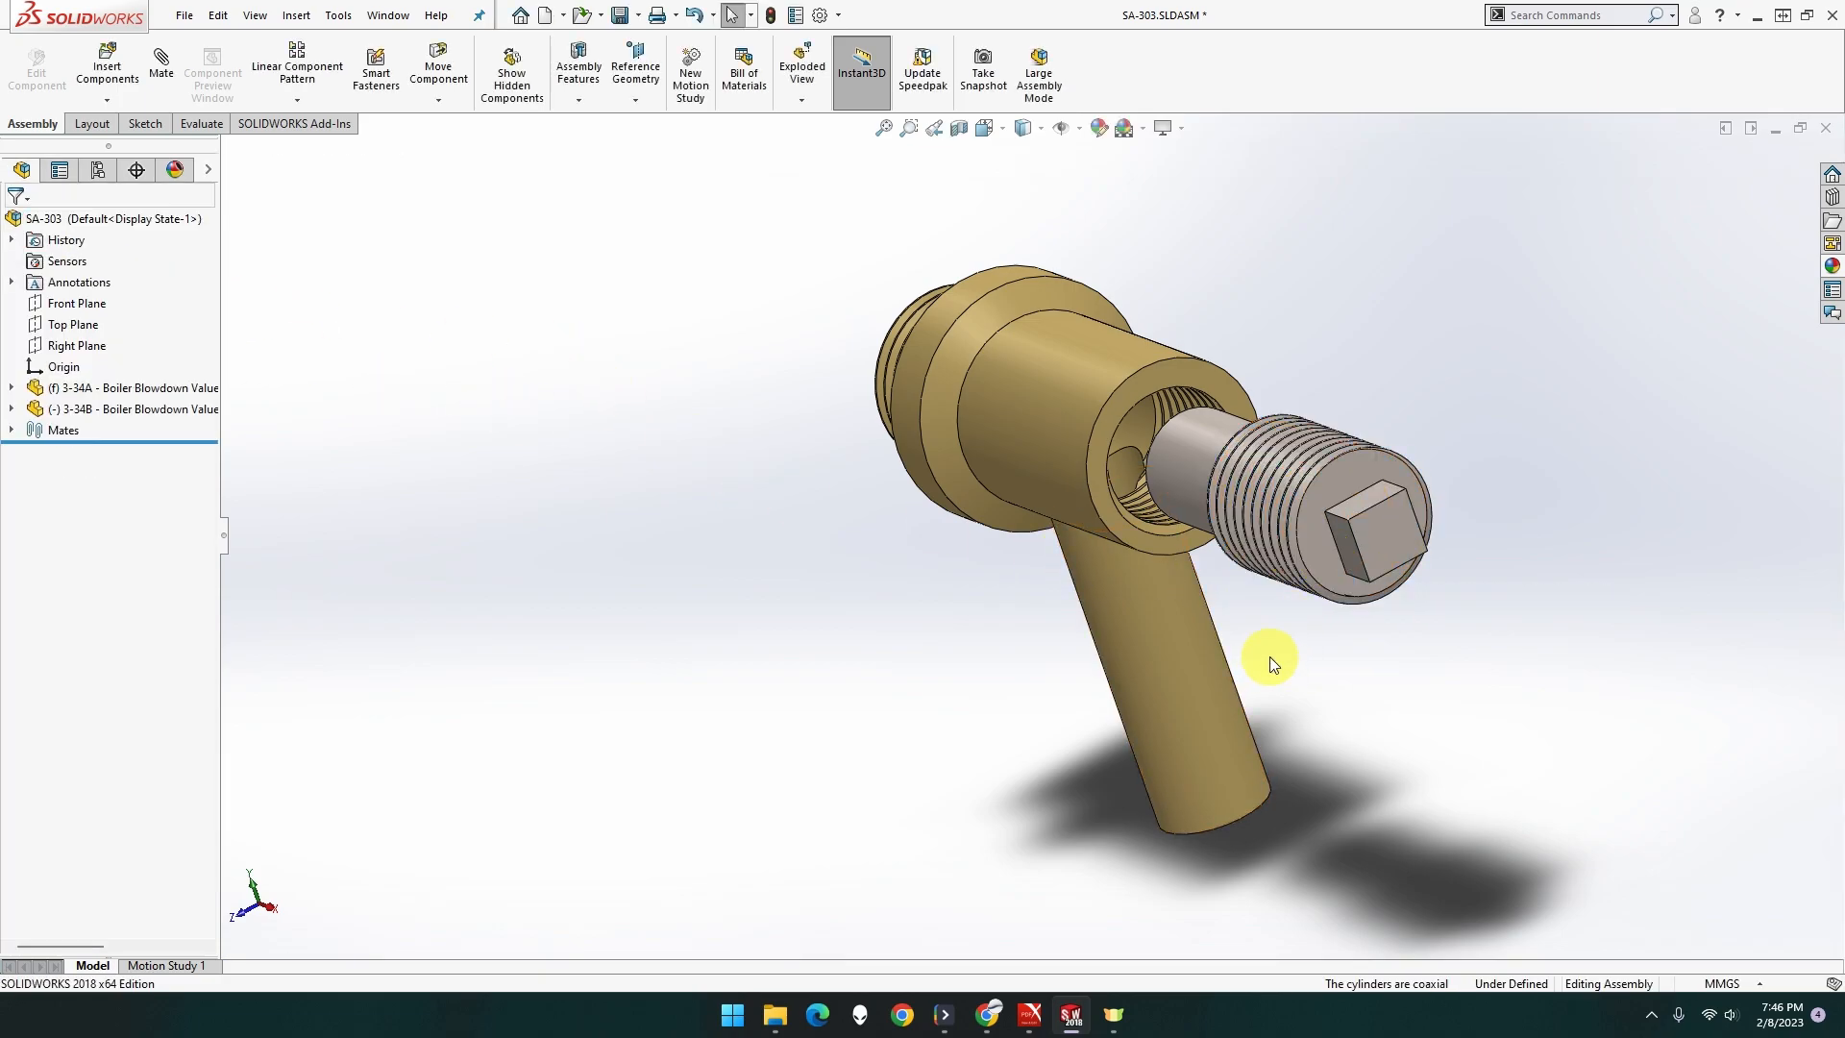
Slide the screw along its axis toward the body and orient the assembly to the front view.
{"action": "left_click_drag", "start_coordinate": [1326, 572], "coordinate": [1218, 515]}
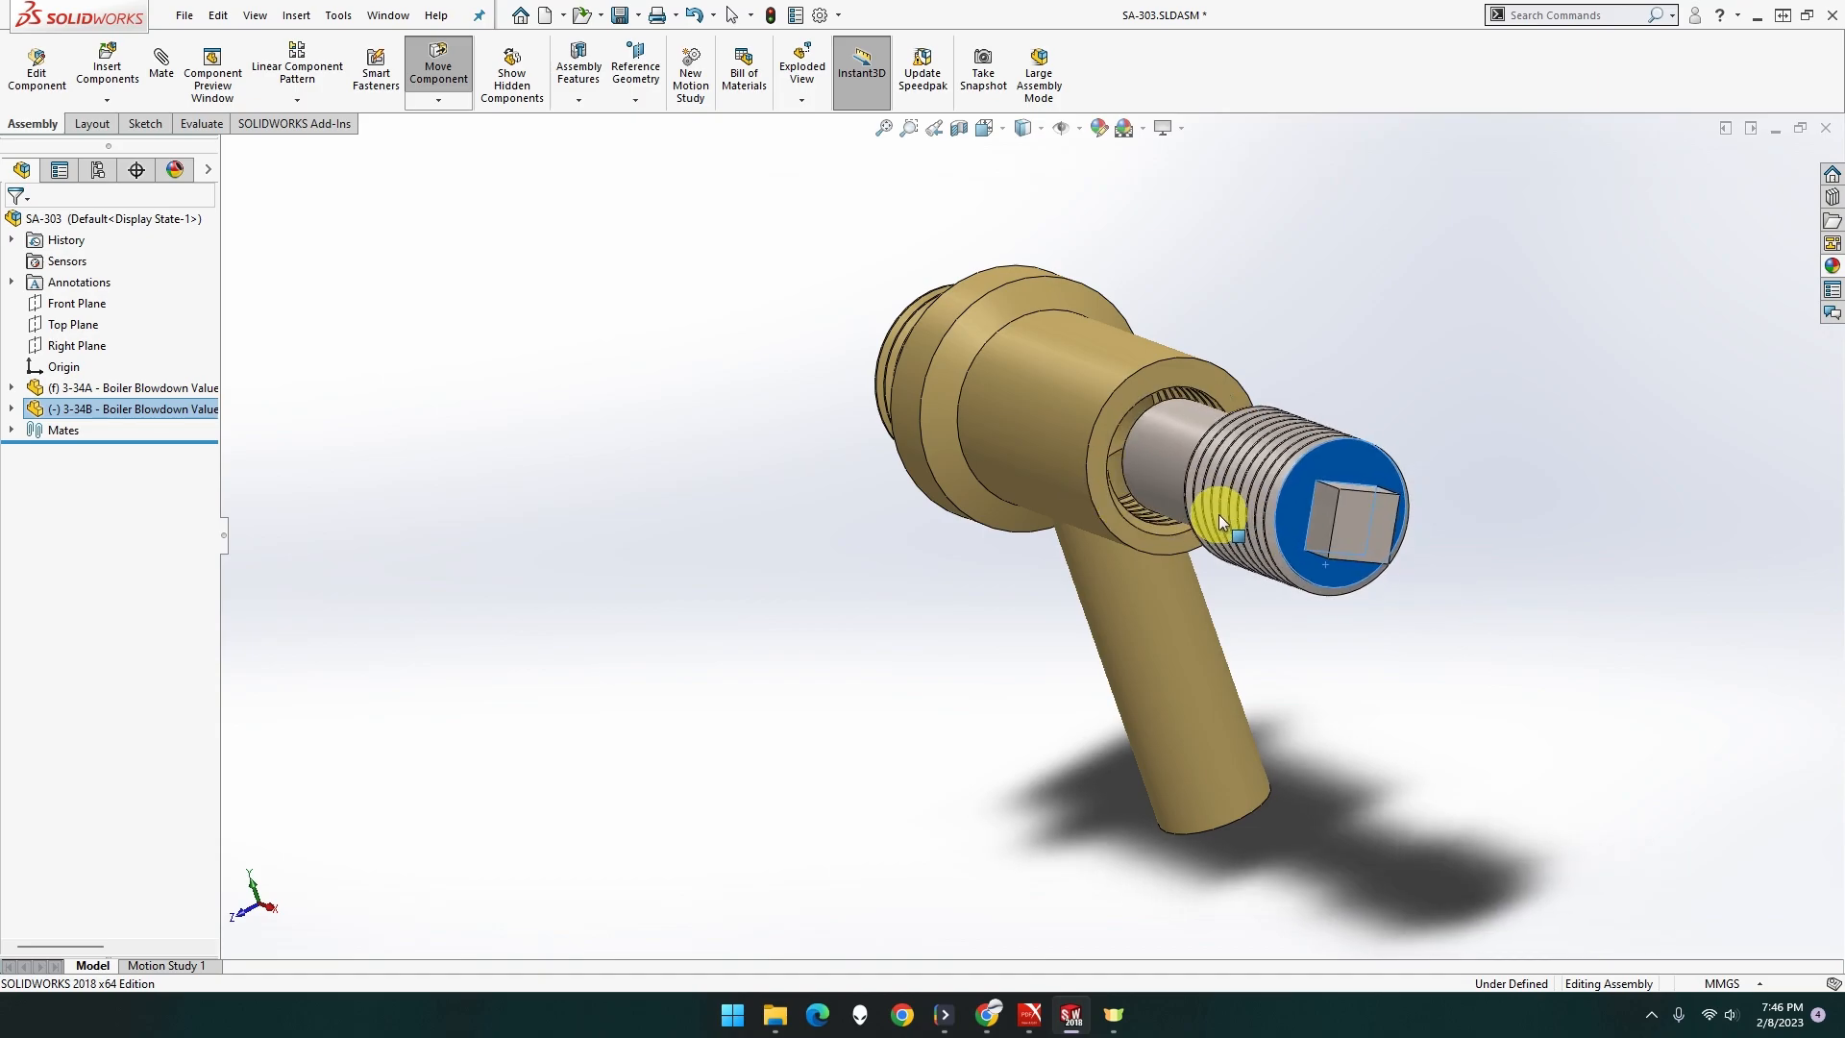
{"action": "key", "text": "Escape"}
{"action": "key", "text": "ctrl+1"}
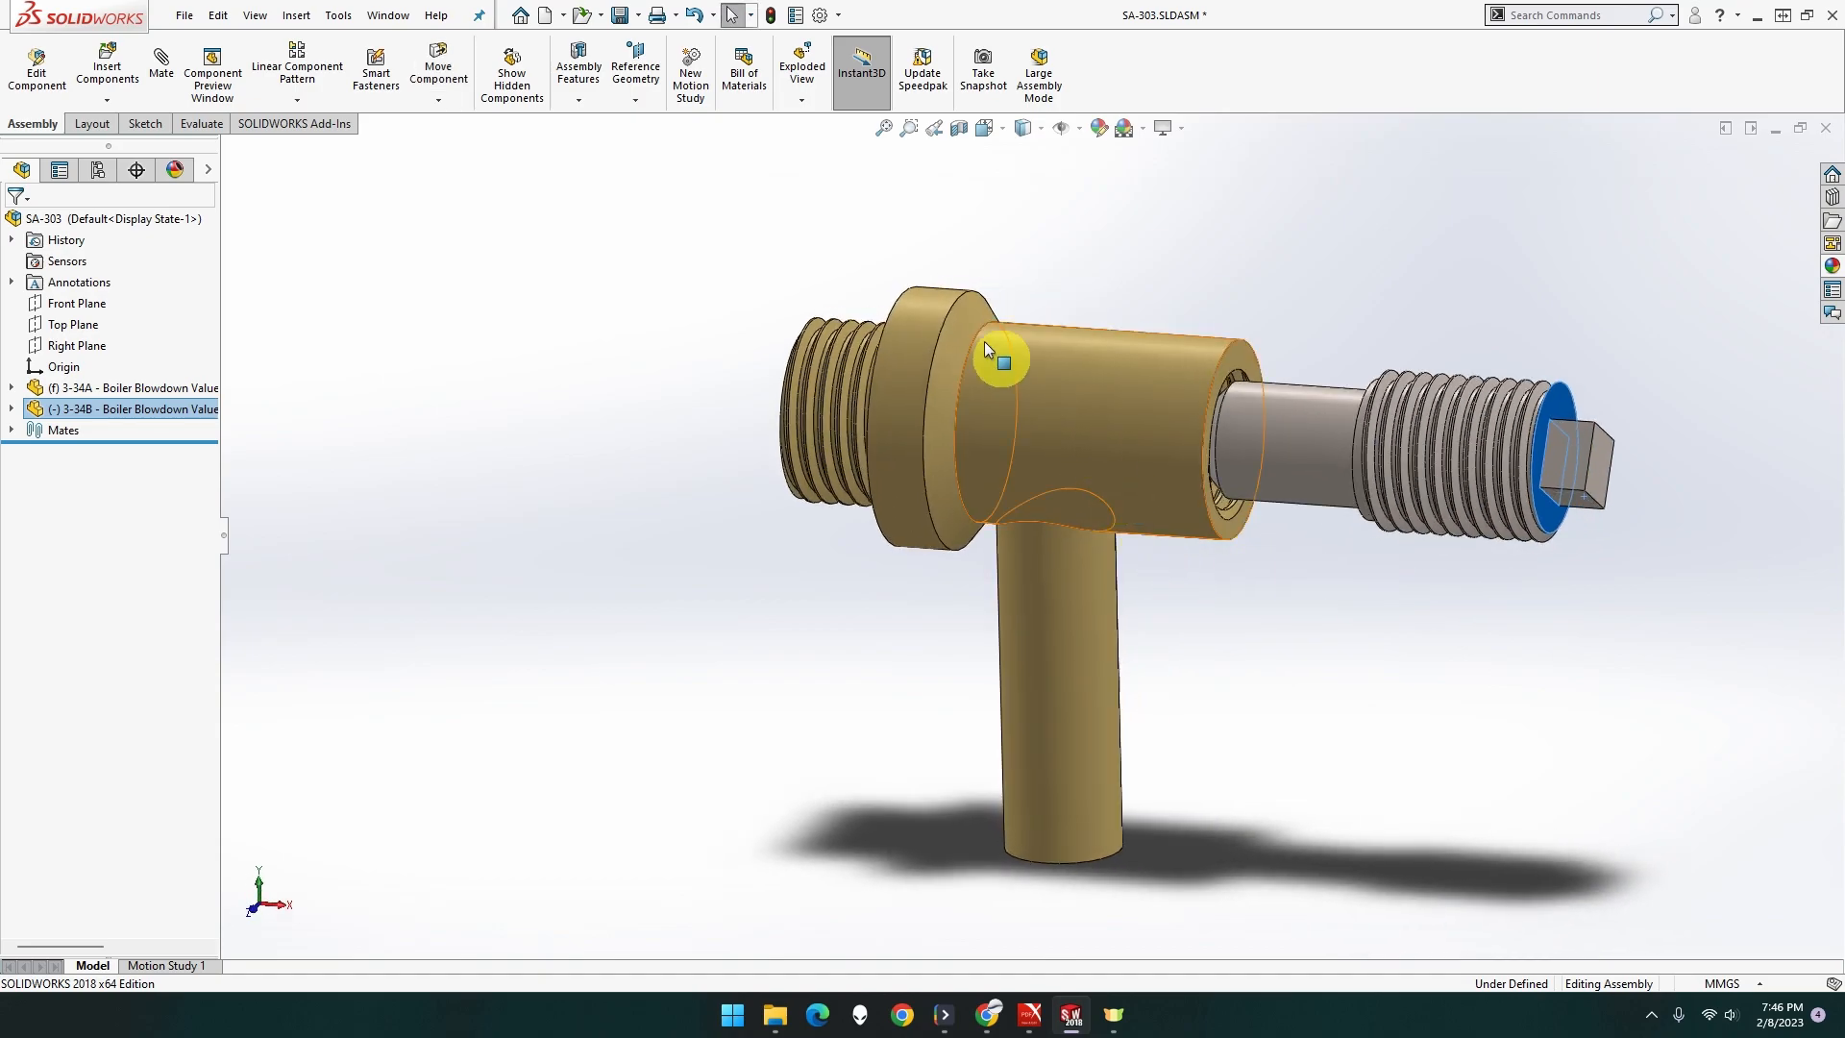
{"action": "left_click", "coordinate": [1042, 128]}
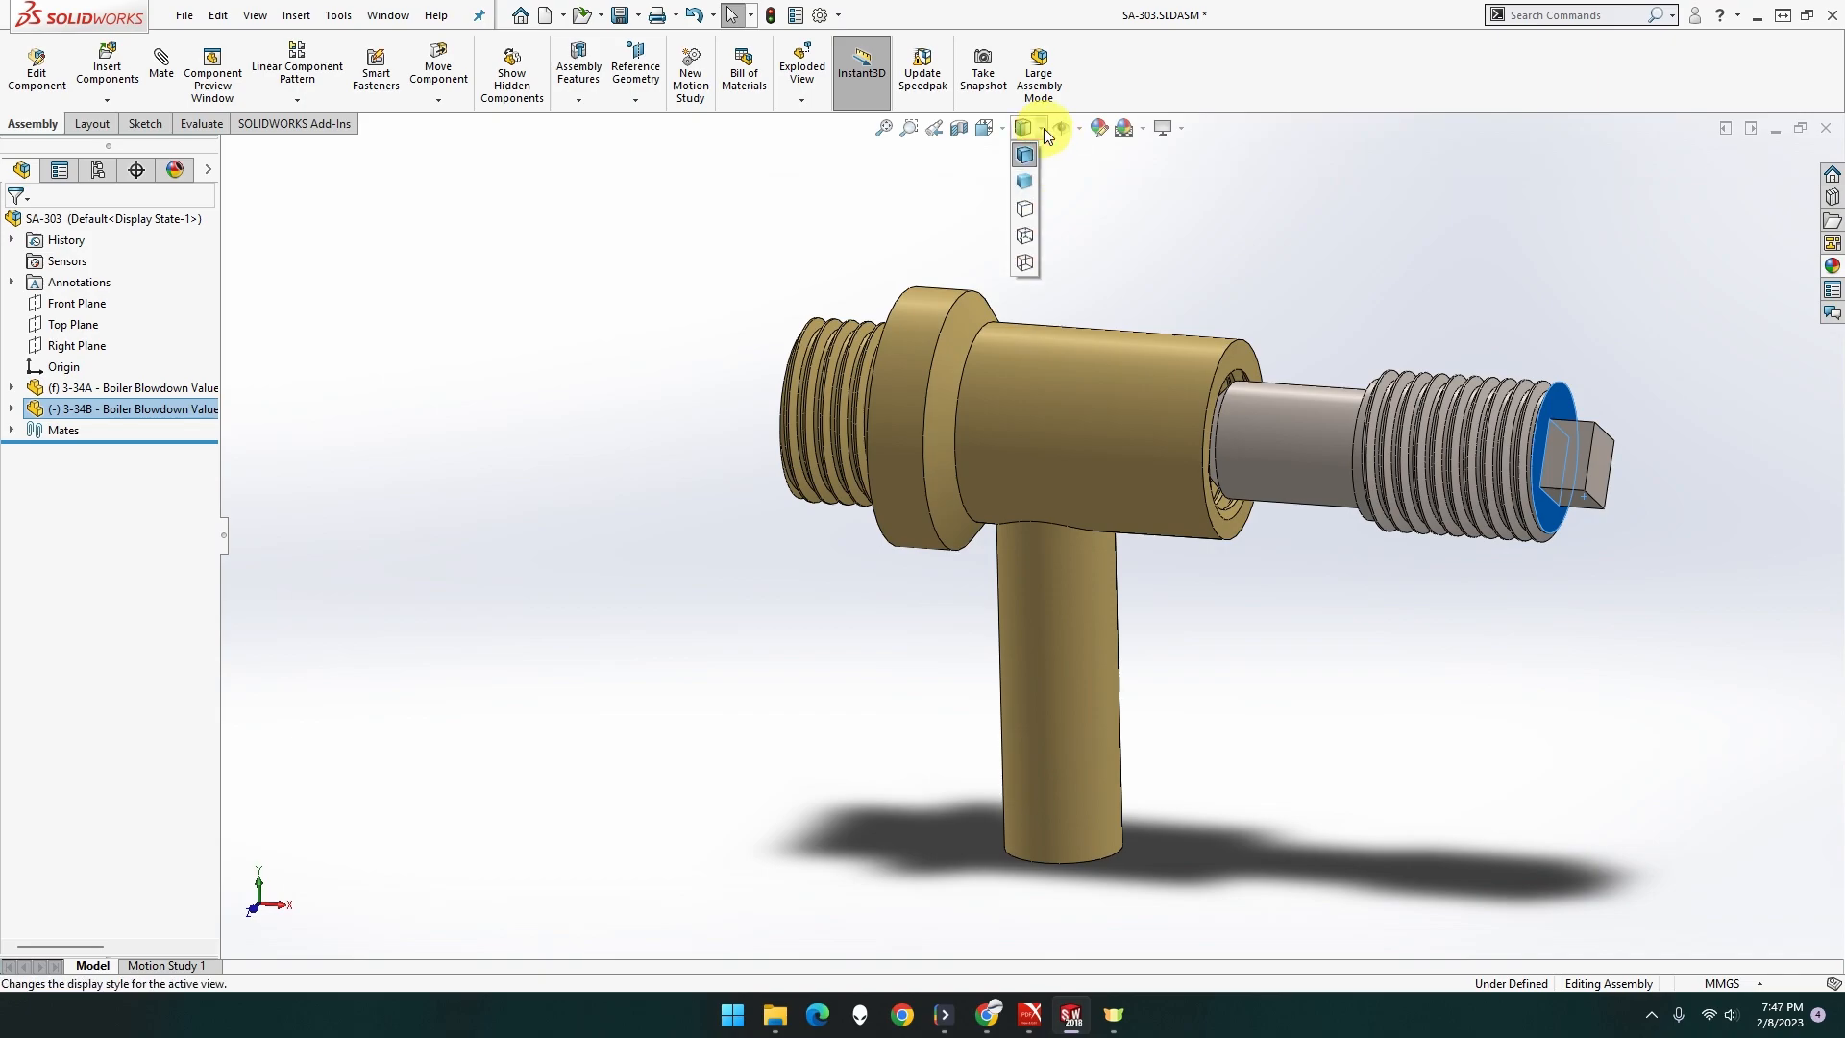
{"action": "left_click", "coordinate": [984, 128]}
{"action": "left_click", "coordinate": [784, 645]}
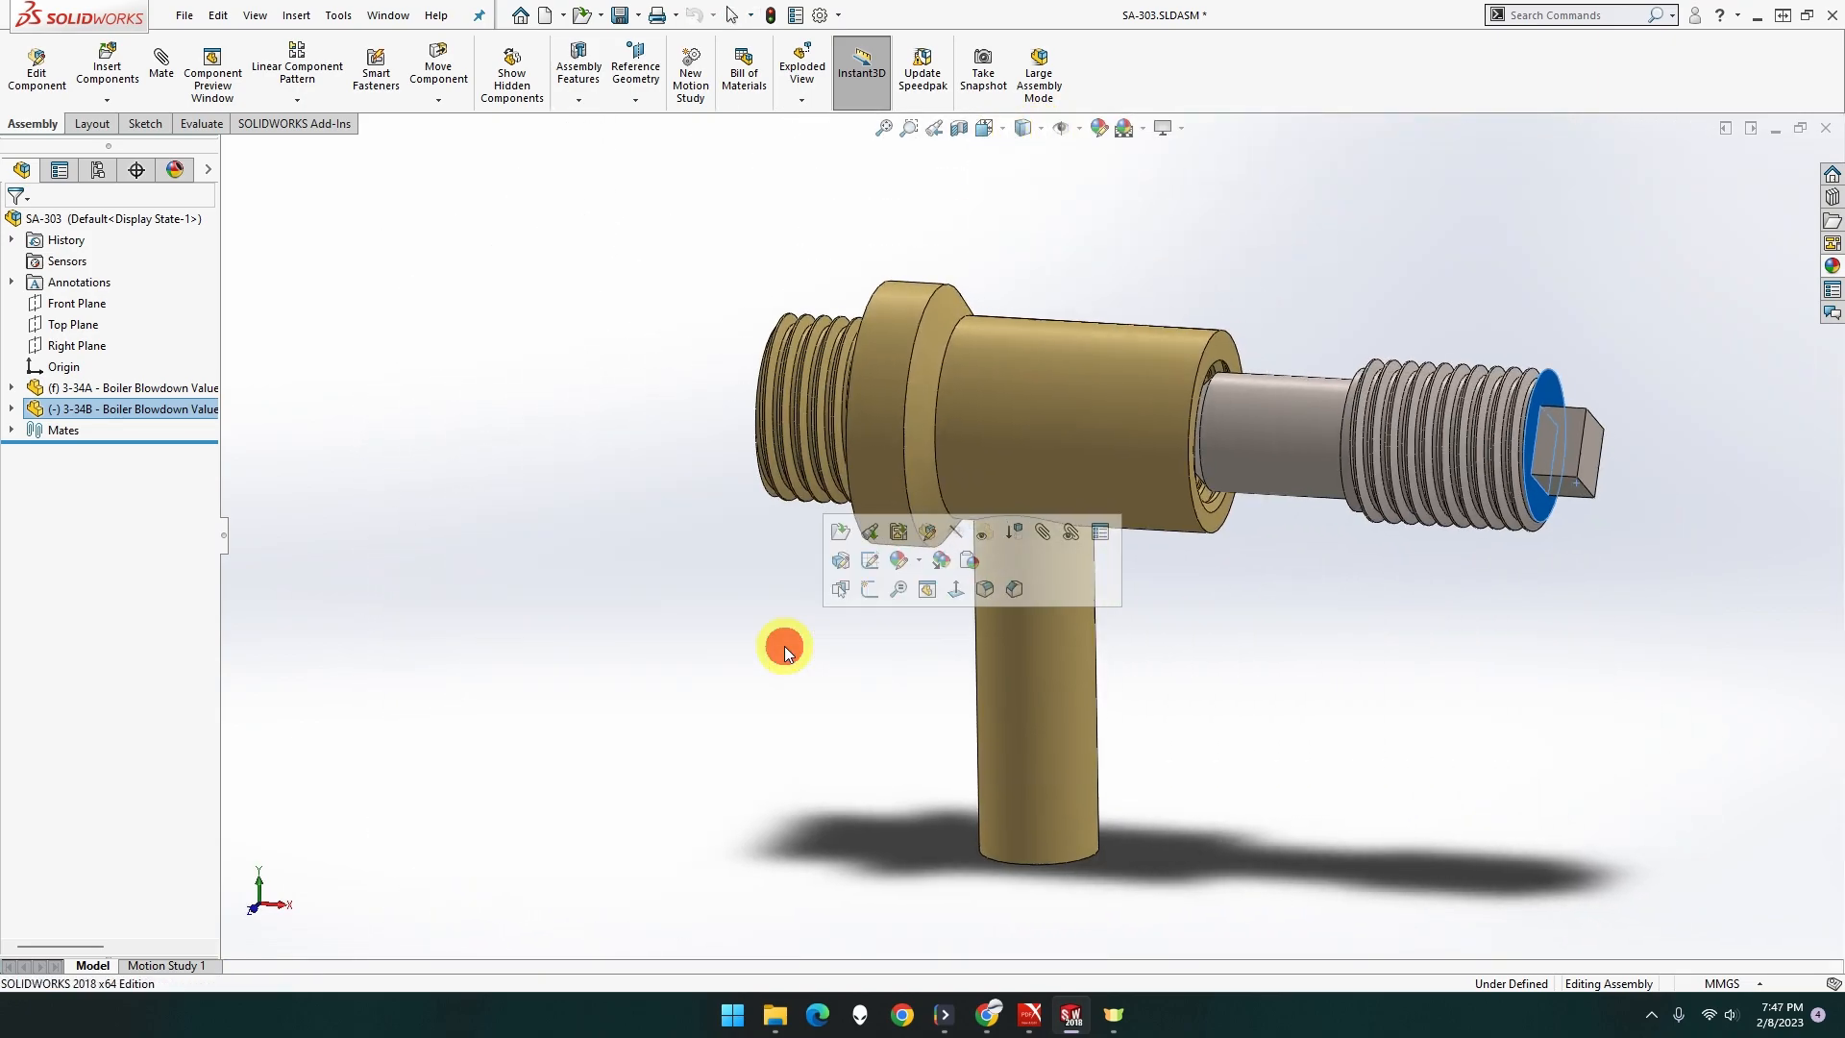
Display the assembly with hidden lines visible and slide the screw further into the body's threaded bore.
{"action": "left_click", "coordinate": [1042, 133]}
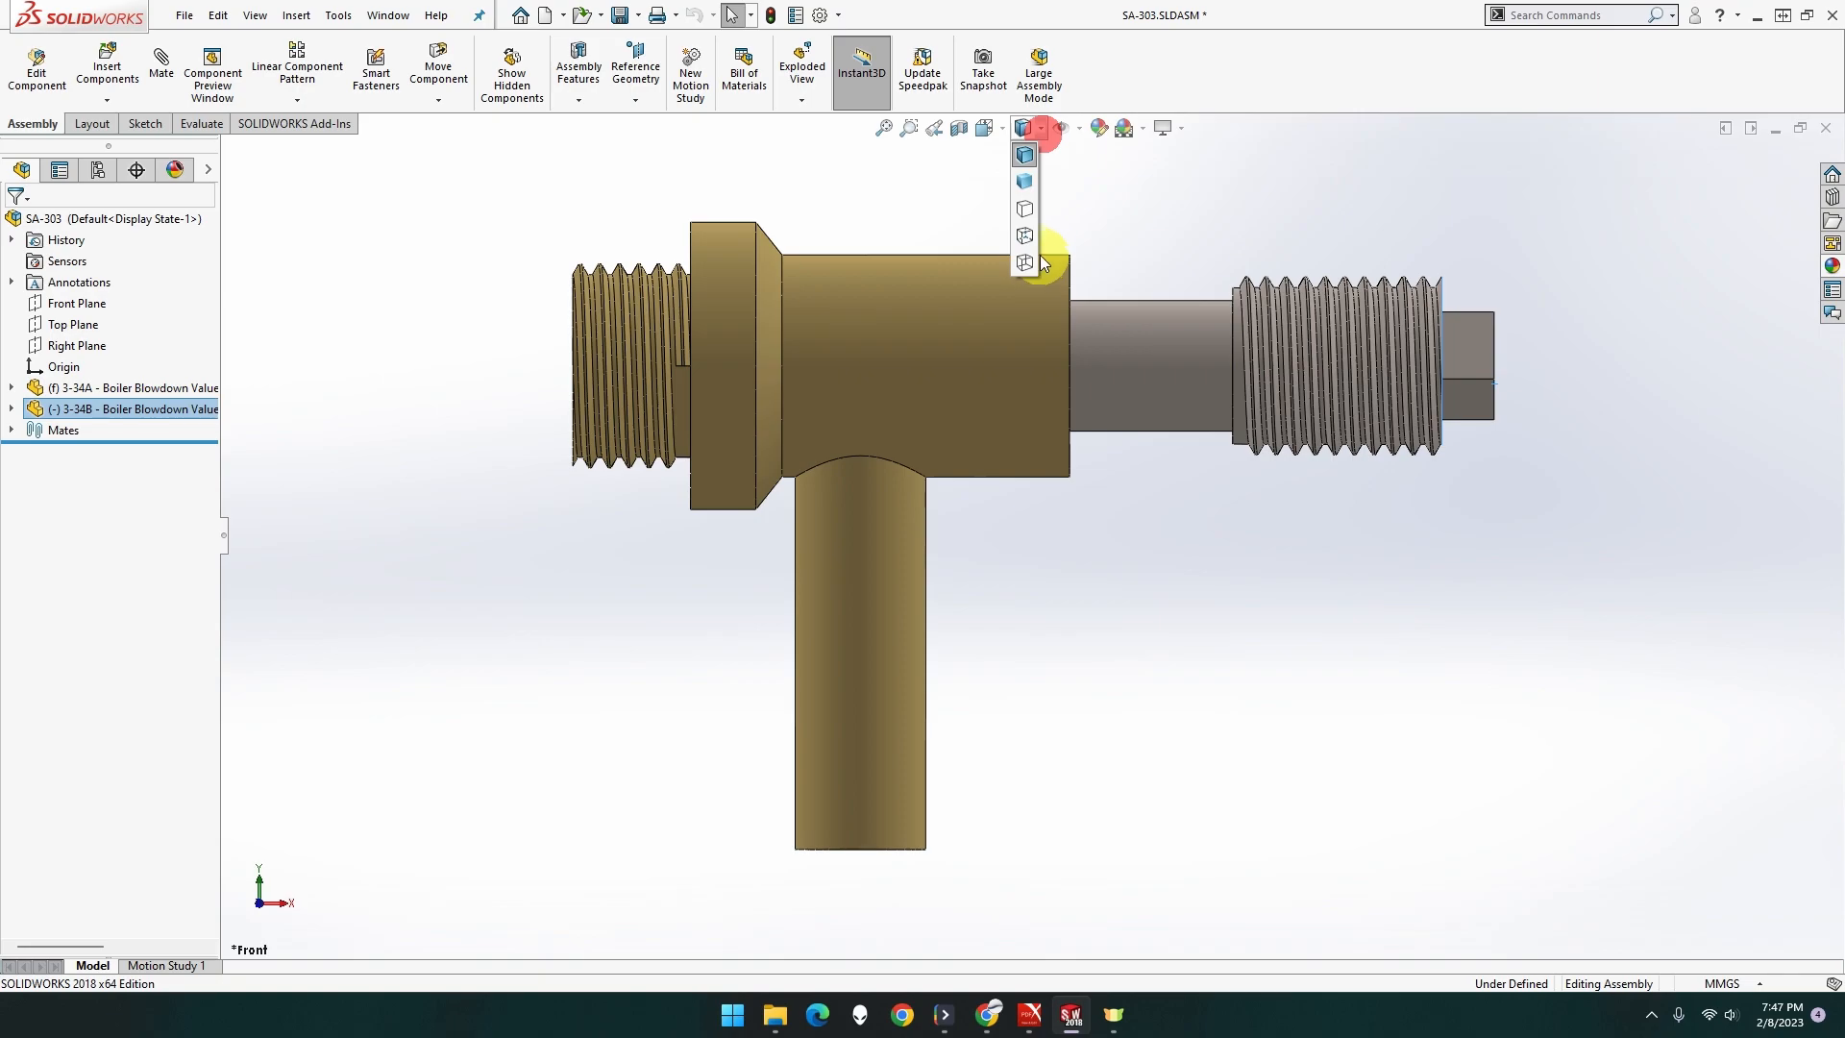
{"action": "left_click", "coordinate": [1026, 238]}
{"action": "left_click", "coordinate": [1467, 354]}
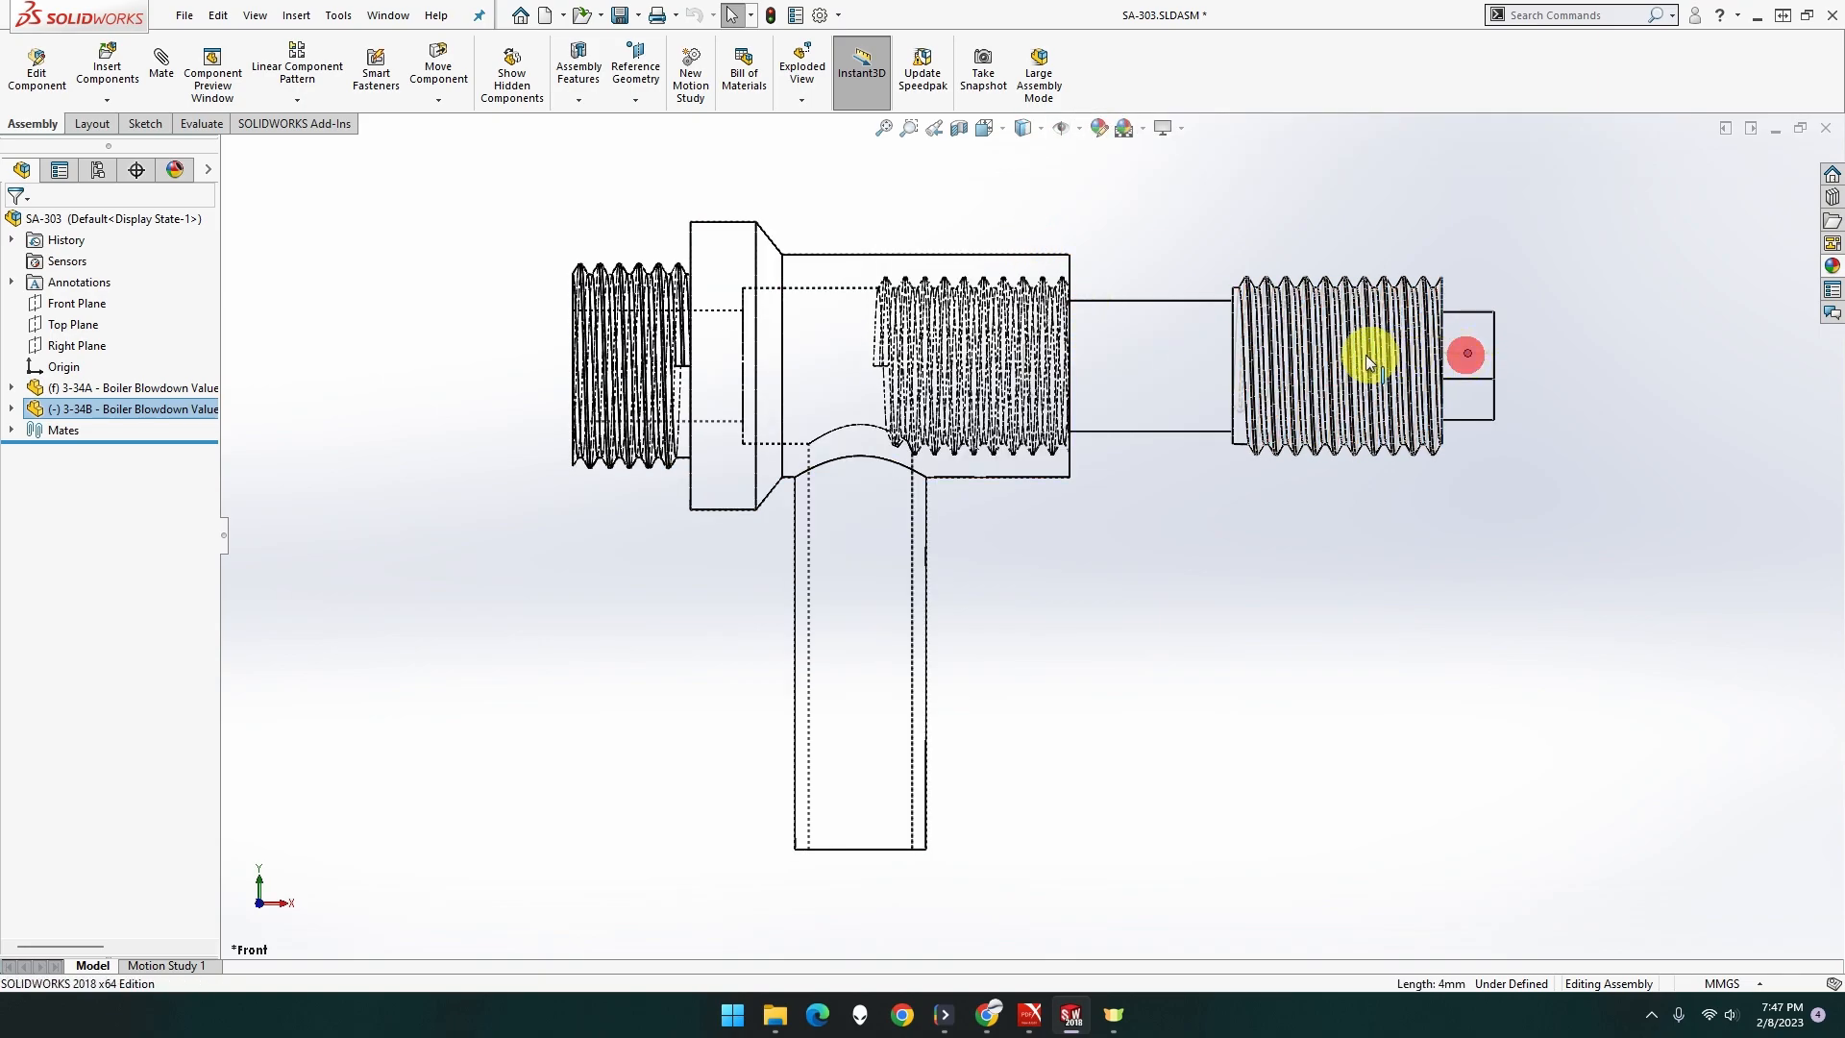
{"action": "left_click_drag", "start_coordinate": [1184, 366], "coordinate": [1068, 358]}
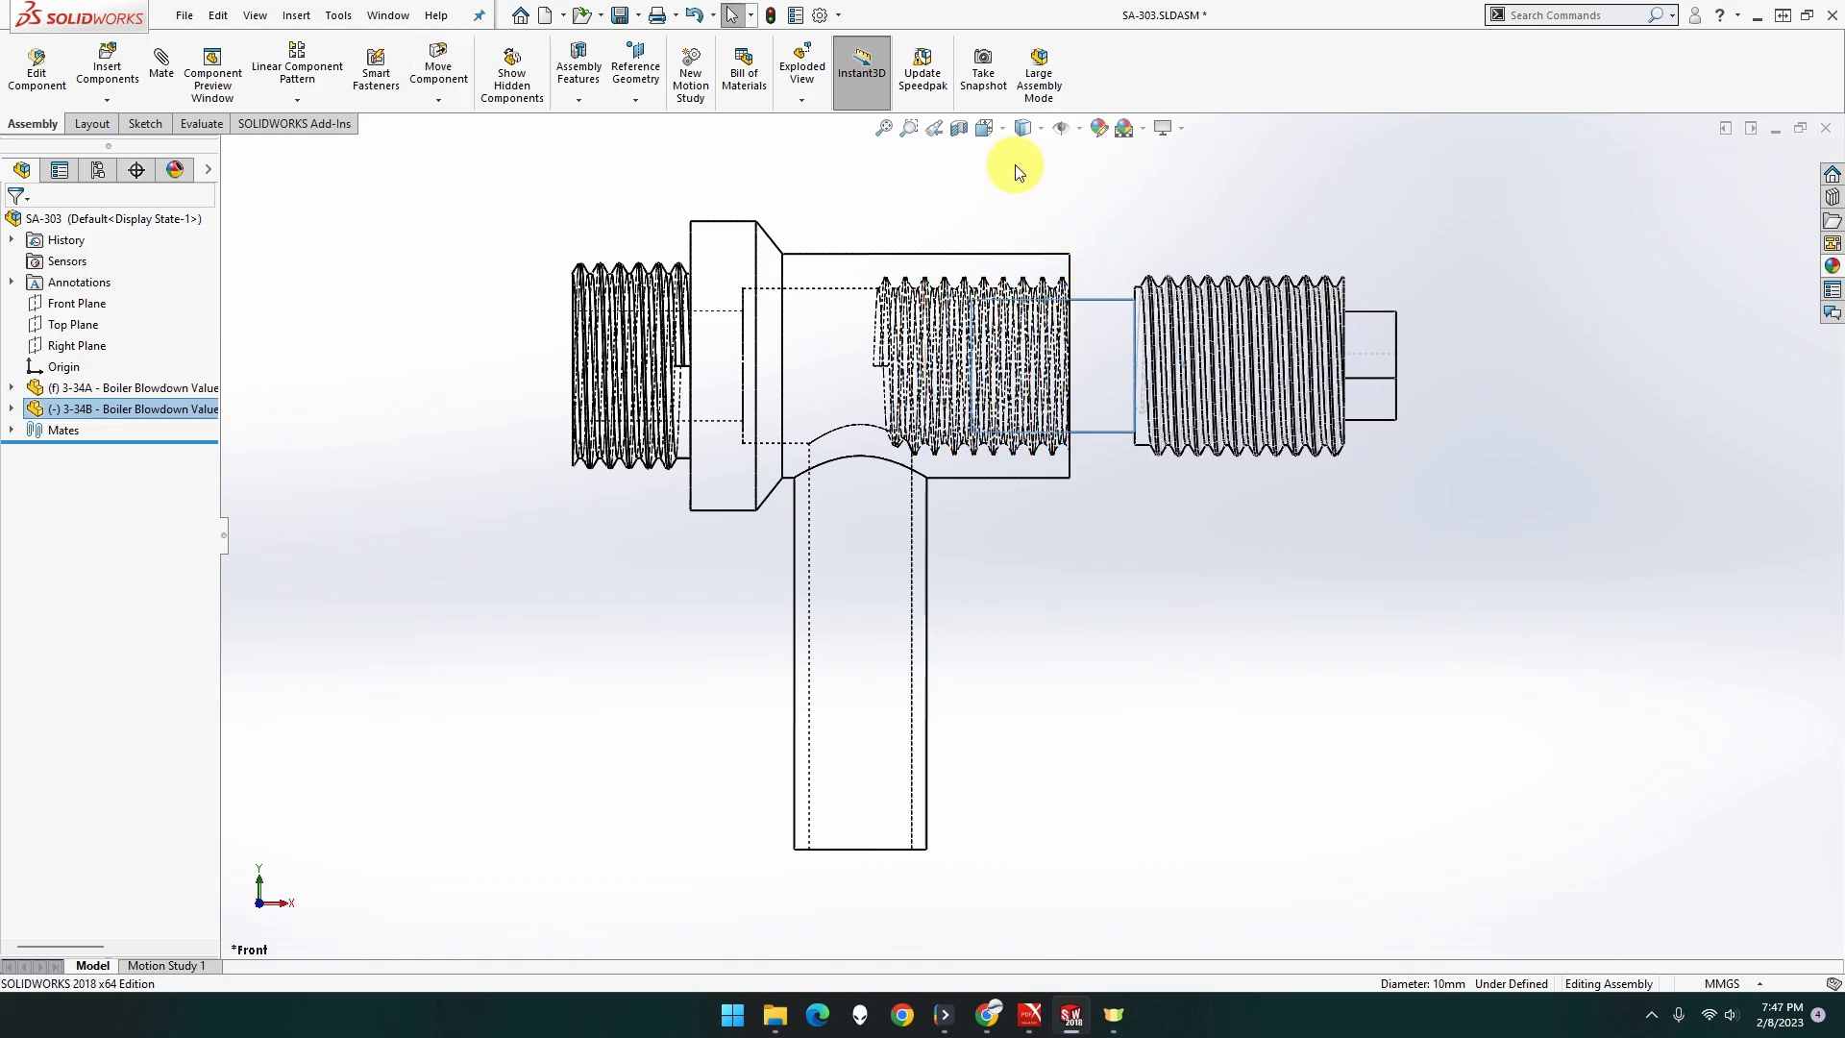
Return the assembly to an isometric view with the shaded-with-edges display style.
{"action": "left_click", "coordinate": [986, 129]}
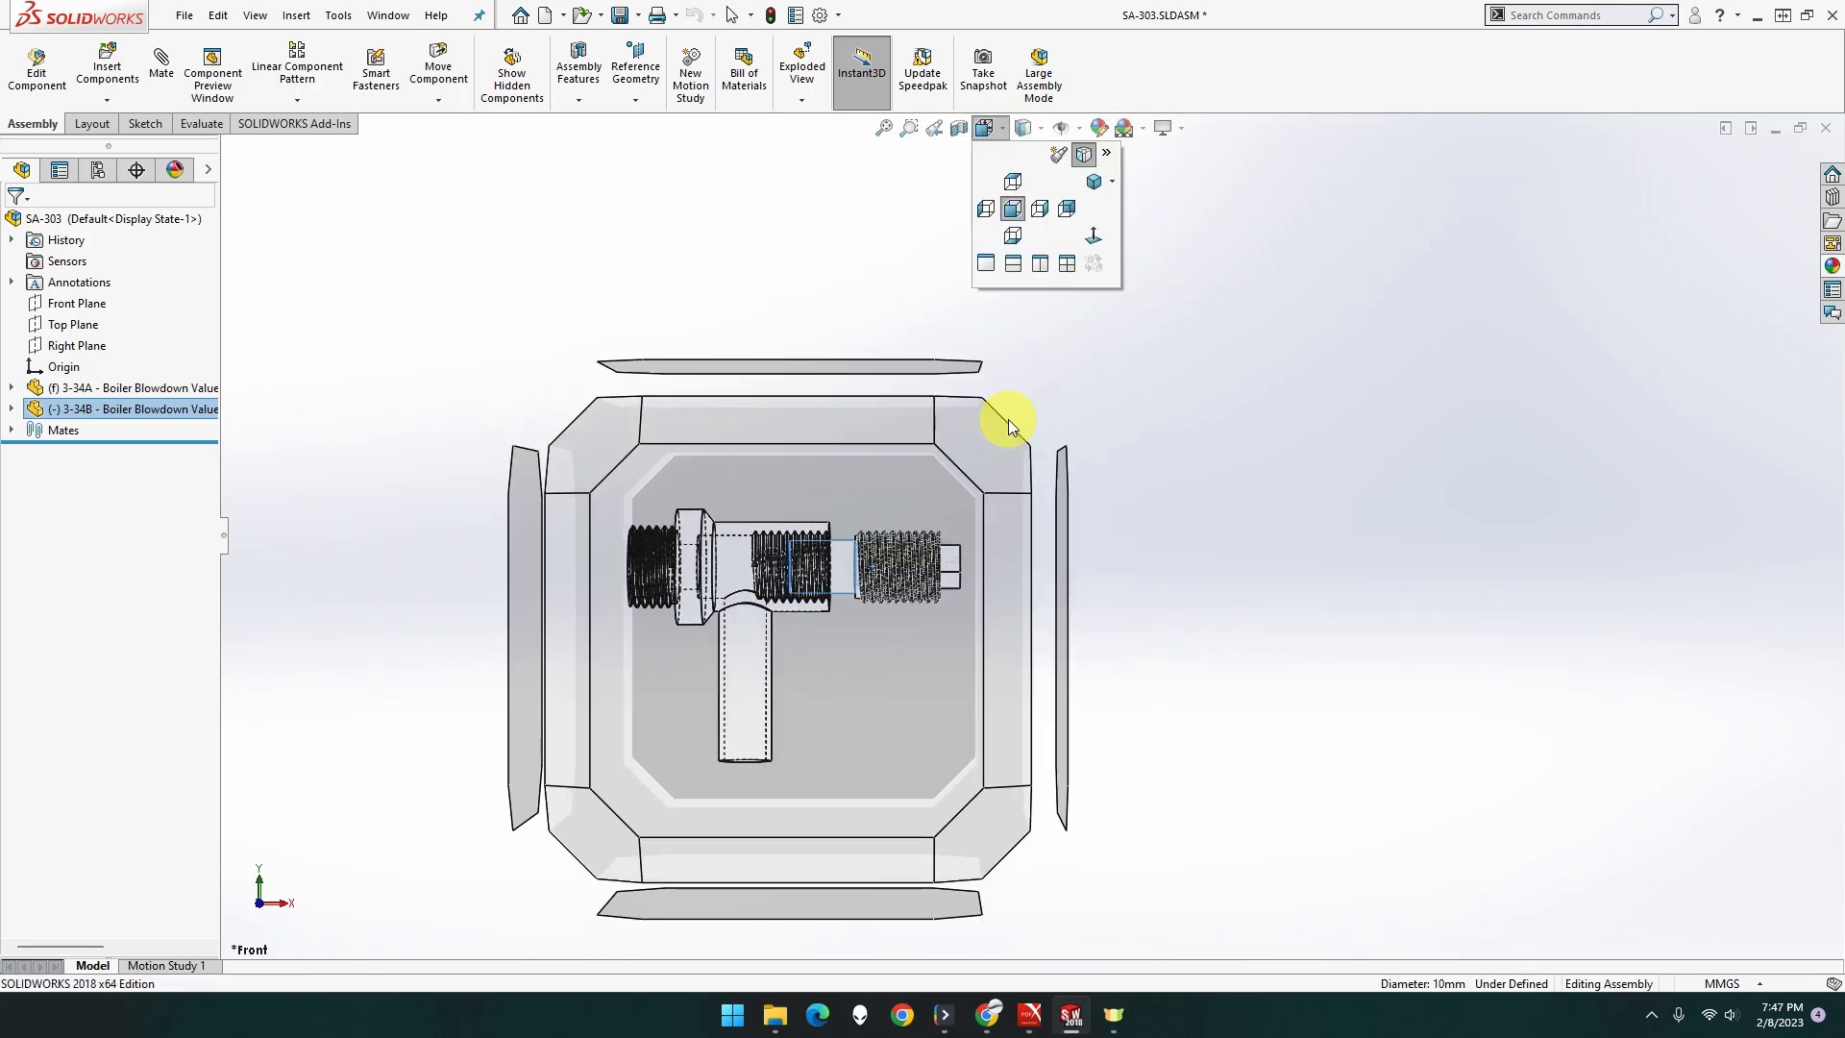
{"action": "left_click", "coordinate": [989, 442]}
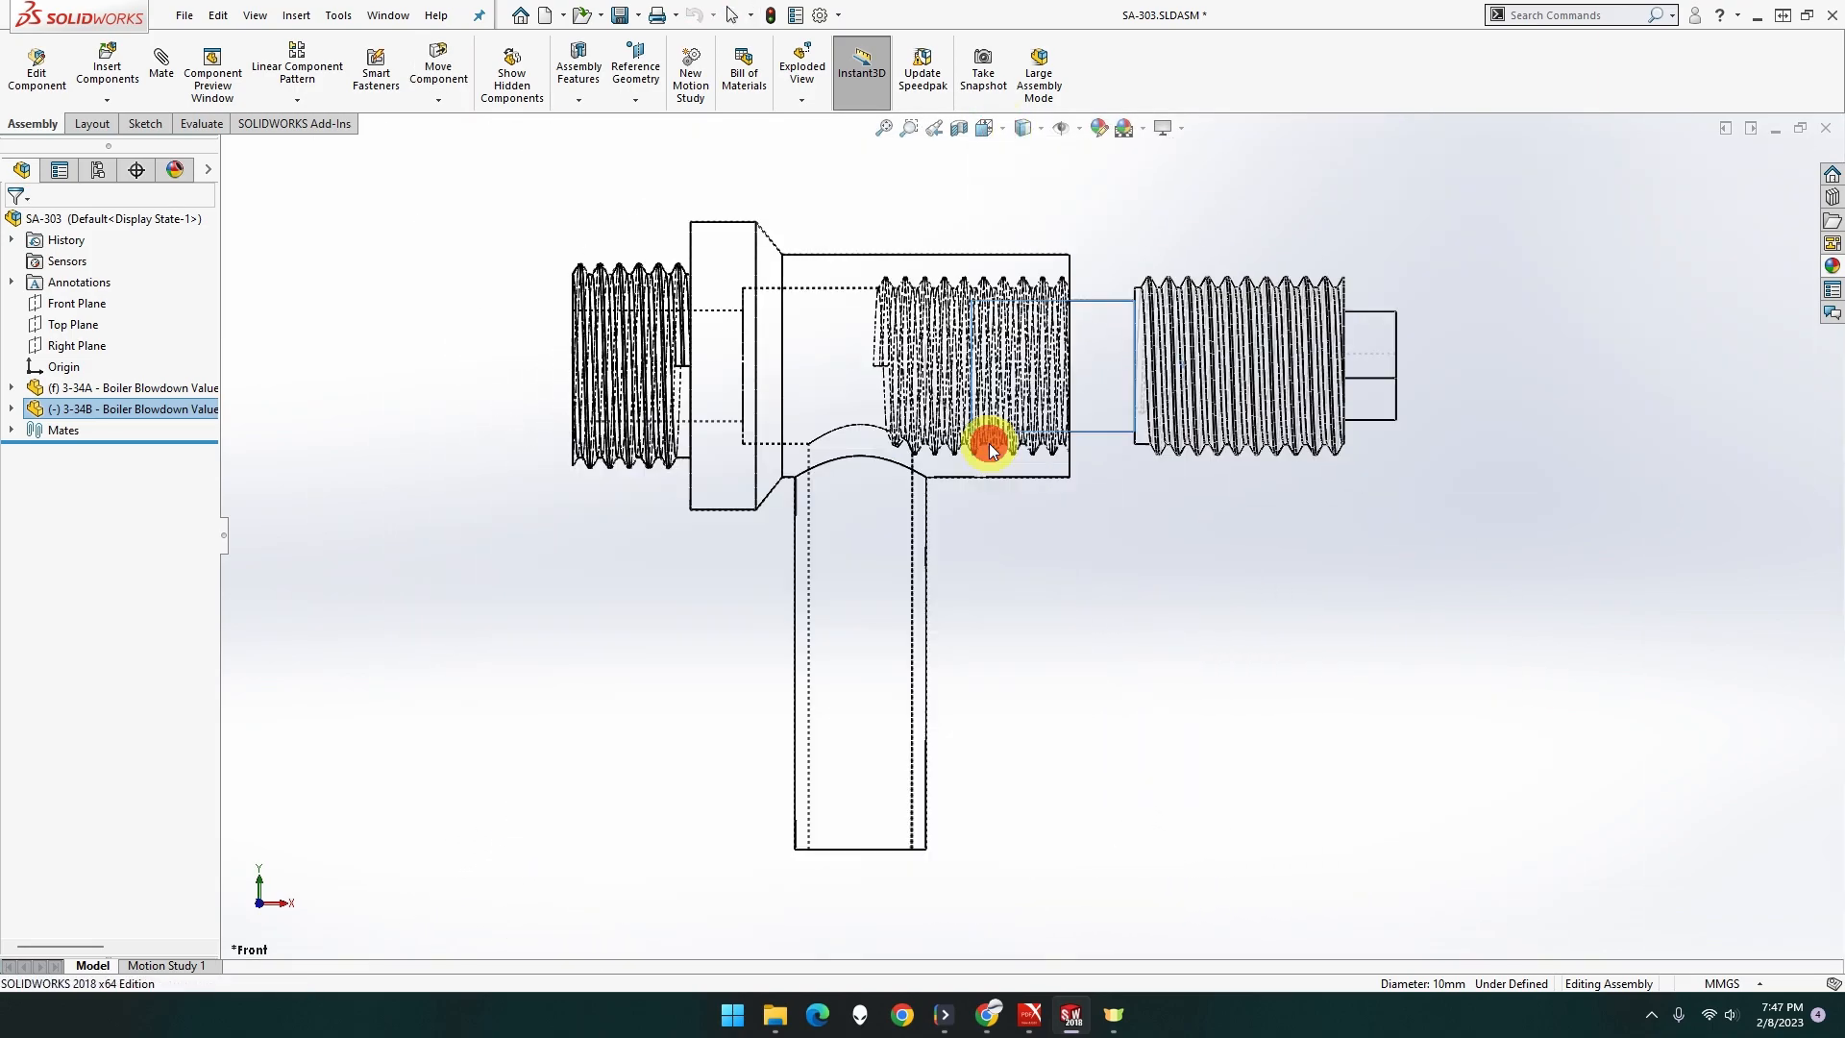
{"action": "left_click", "coordinate": [1039, 134]}
{"action": "left_click", "coordinate": [1025, 179]}
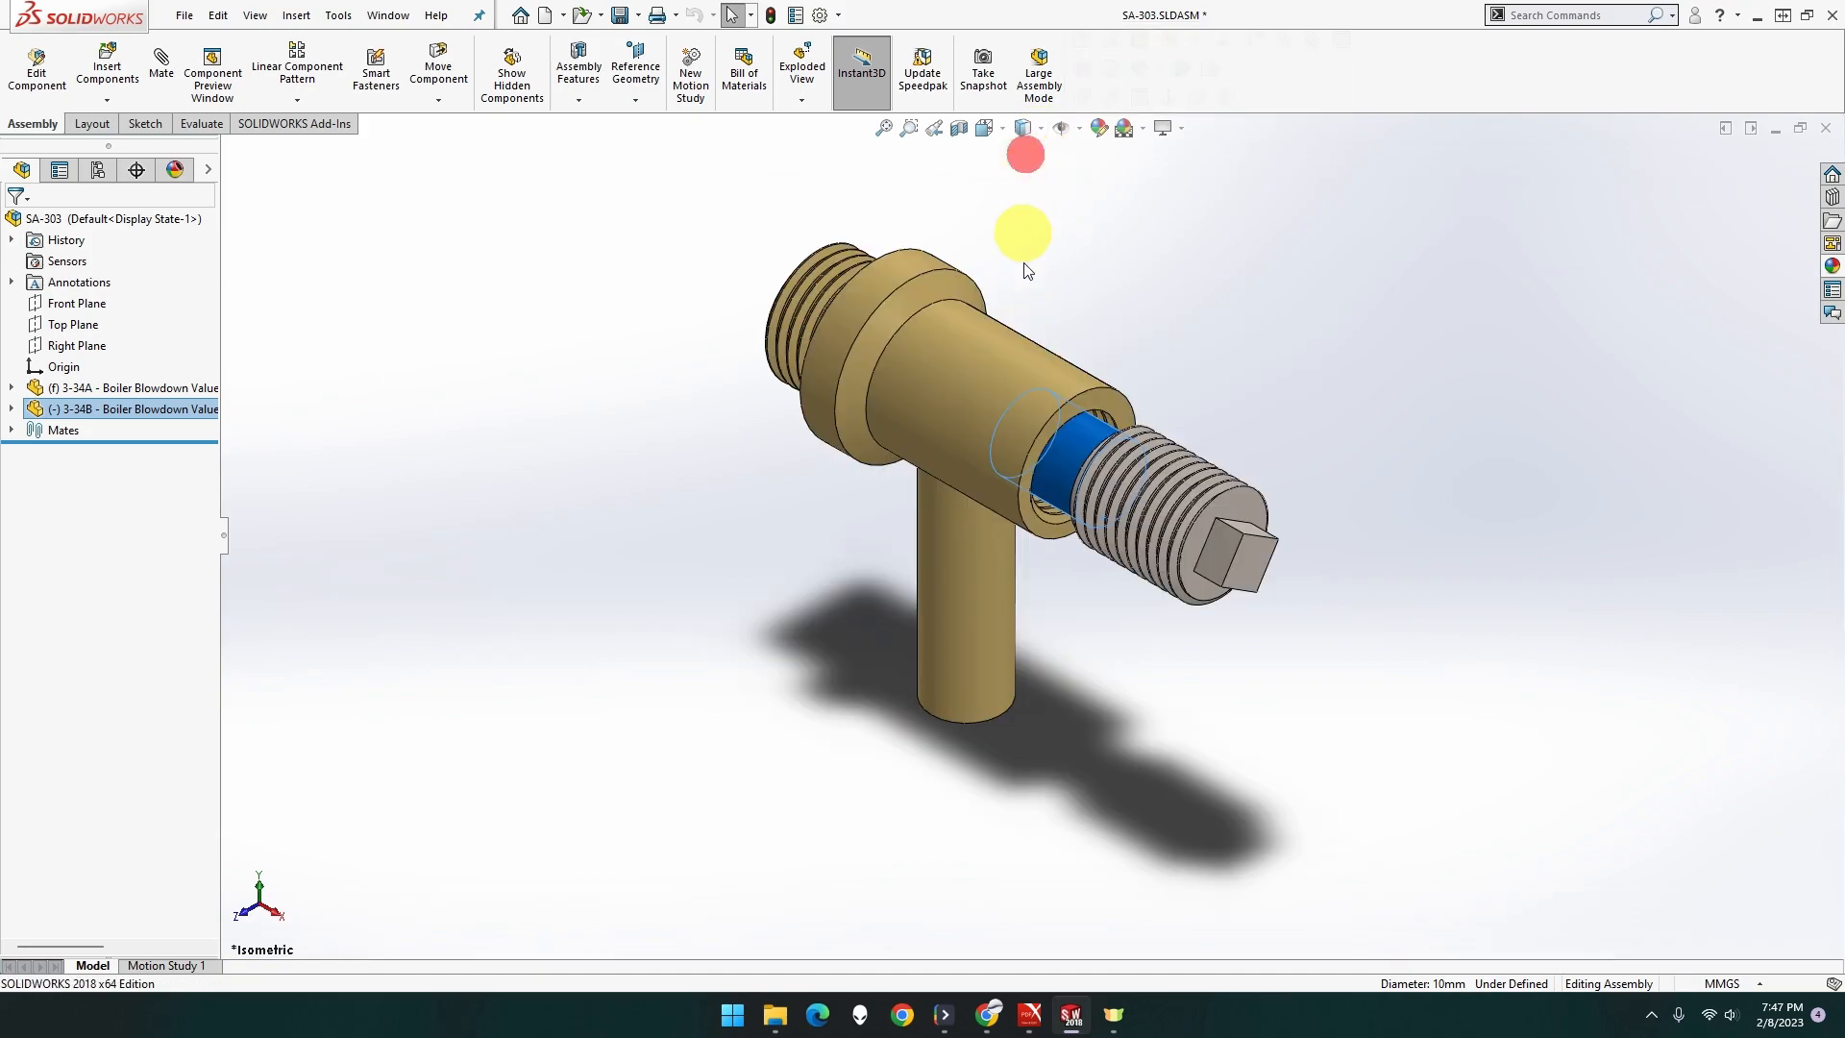
Add a coincident mate between the body's open end face and the screw's flat face around the square head, and inspect the fit from both ends.
{"action": "scroll", "coordinate": [1230, 402], "scroll_direction": "down", "scroll_amount": 5}
{"action": "left_click", "coordinate": [1178, 448]}
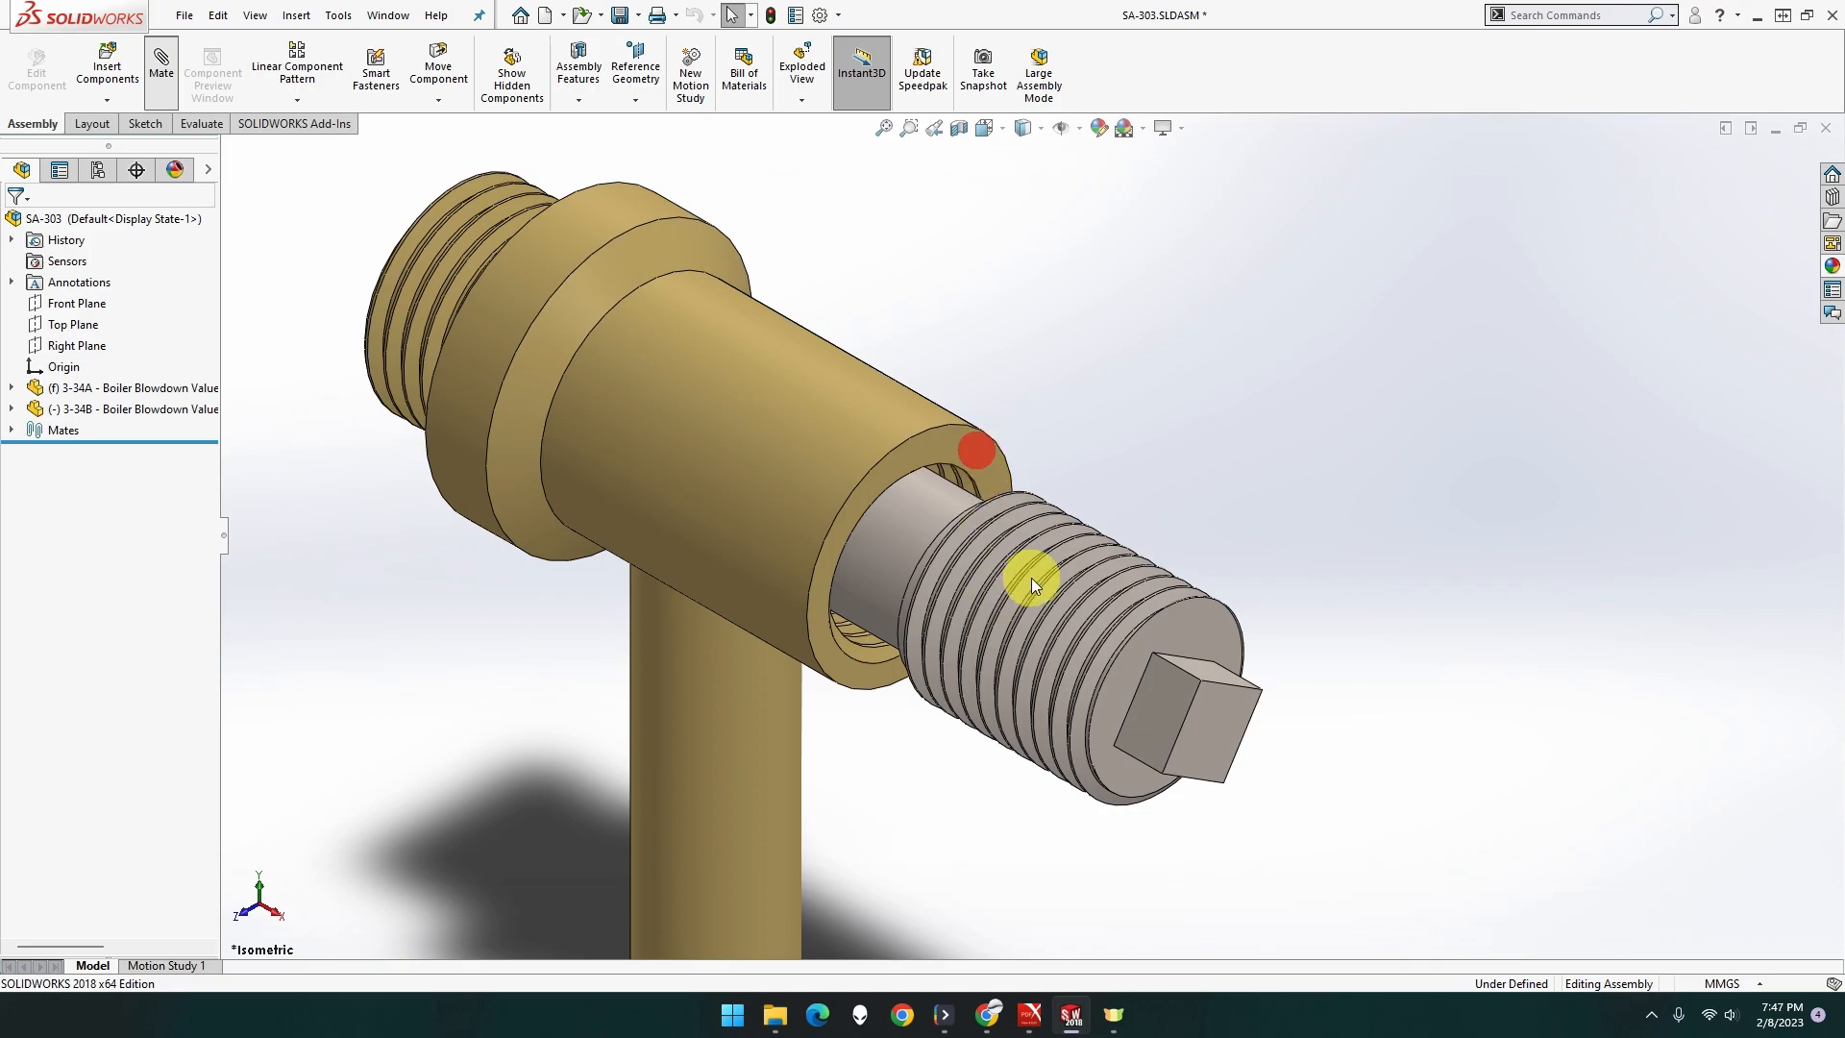
{"action": "left_click", "coordinate": [1000, 486]}
{"action": "left_click", "coordinate": [1189, 637]}
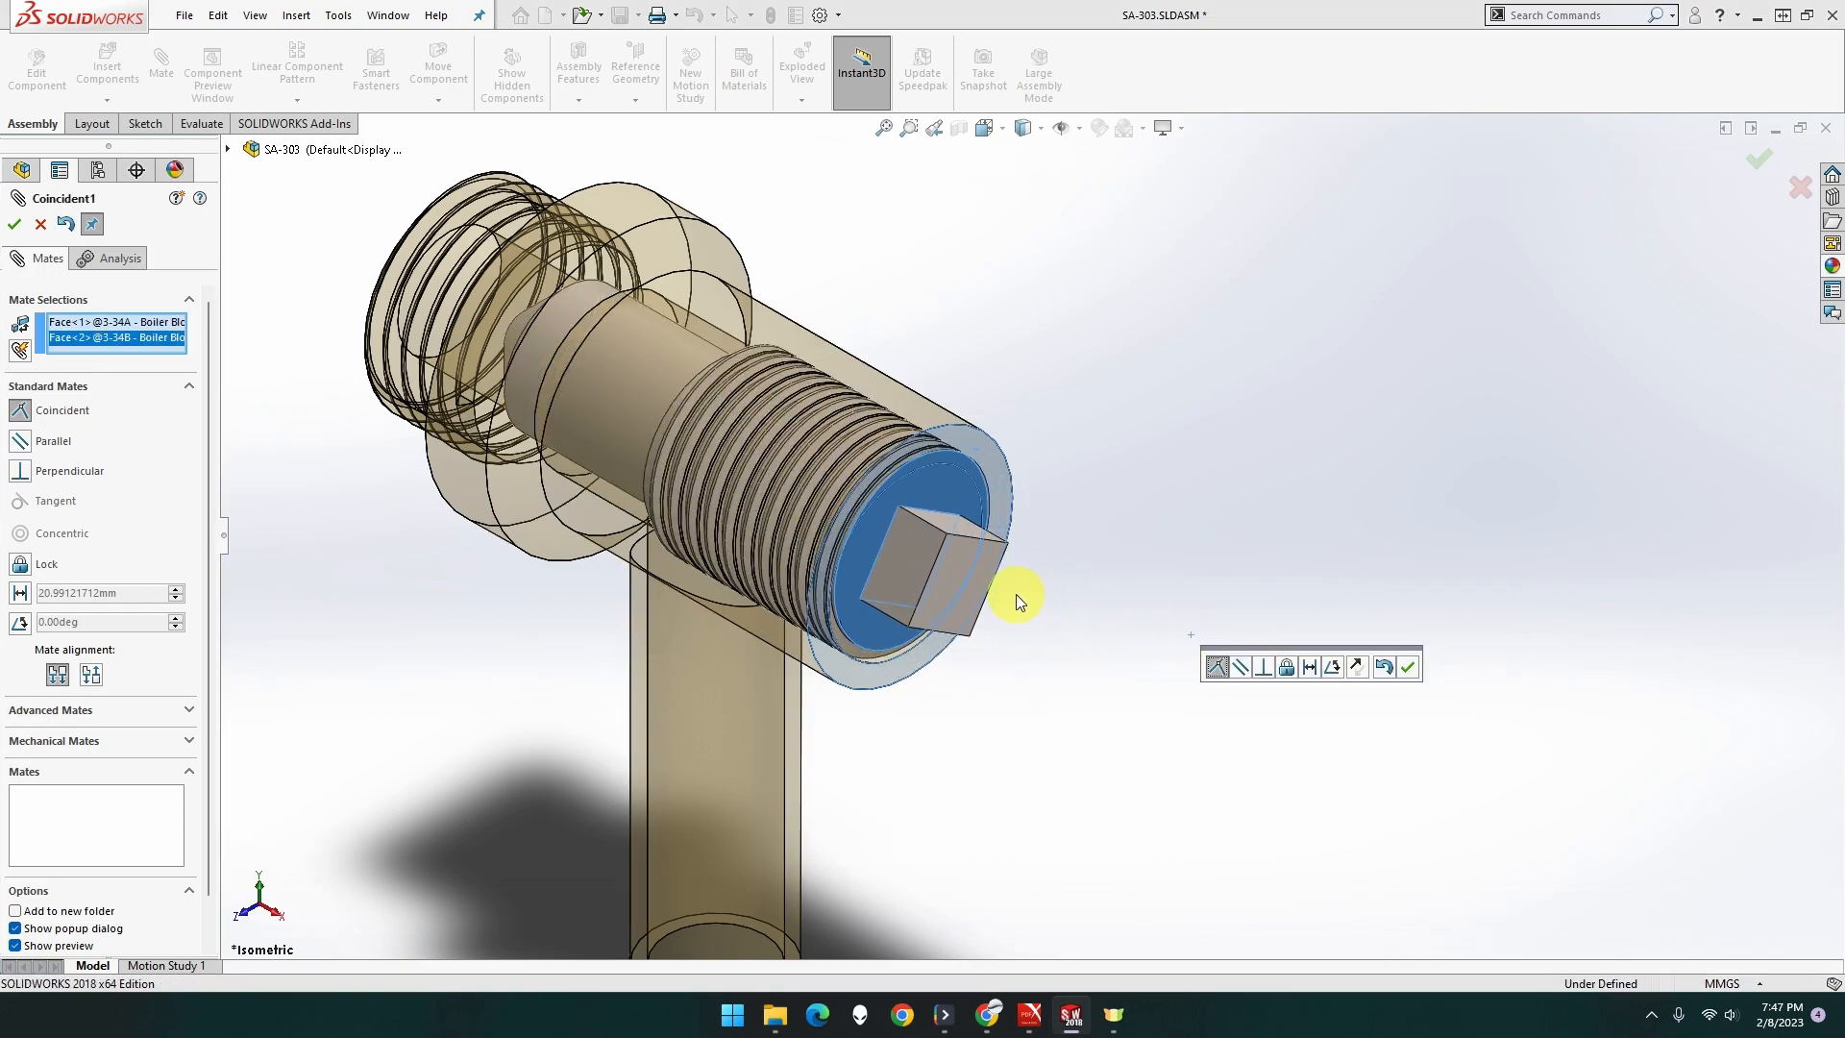
{"action": "left_click", "coordinate": [1416, 667]}
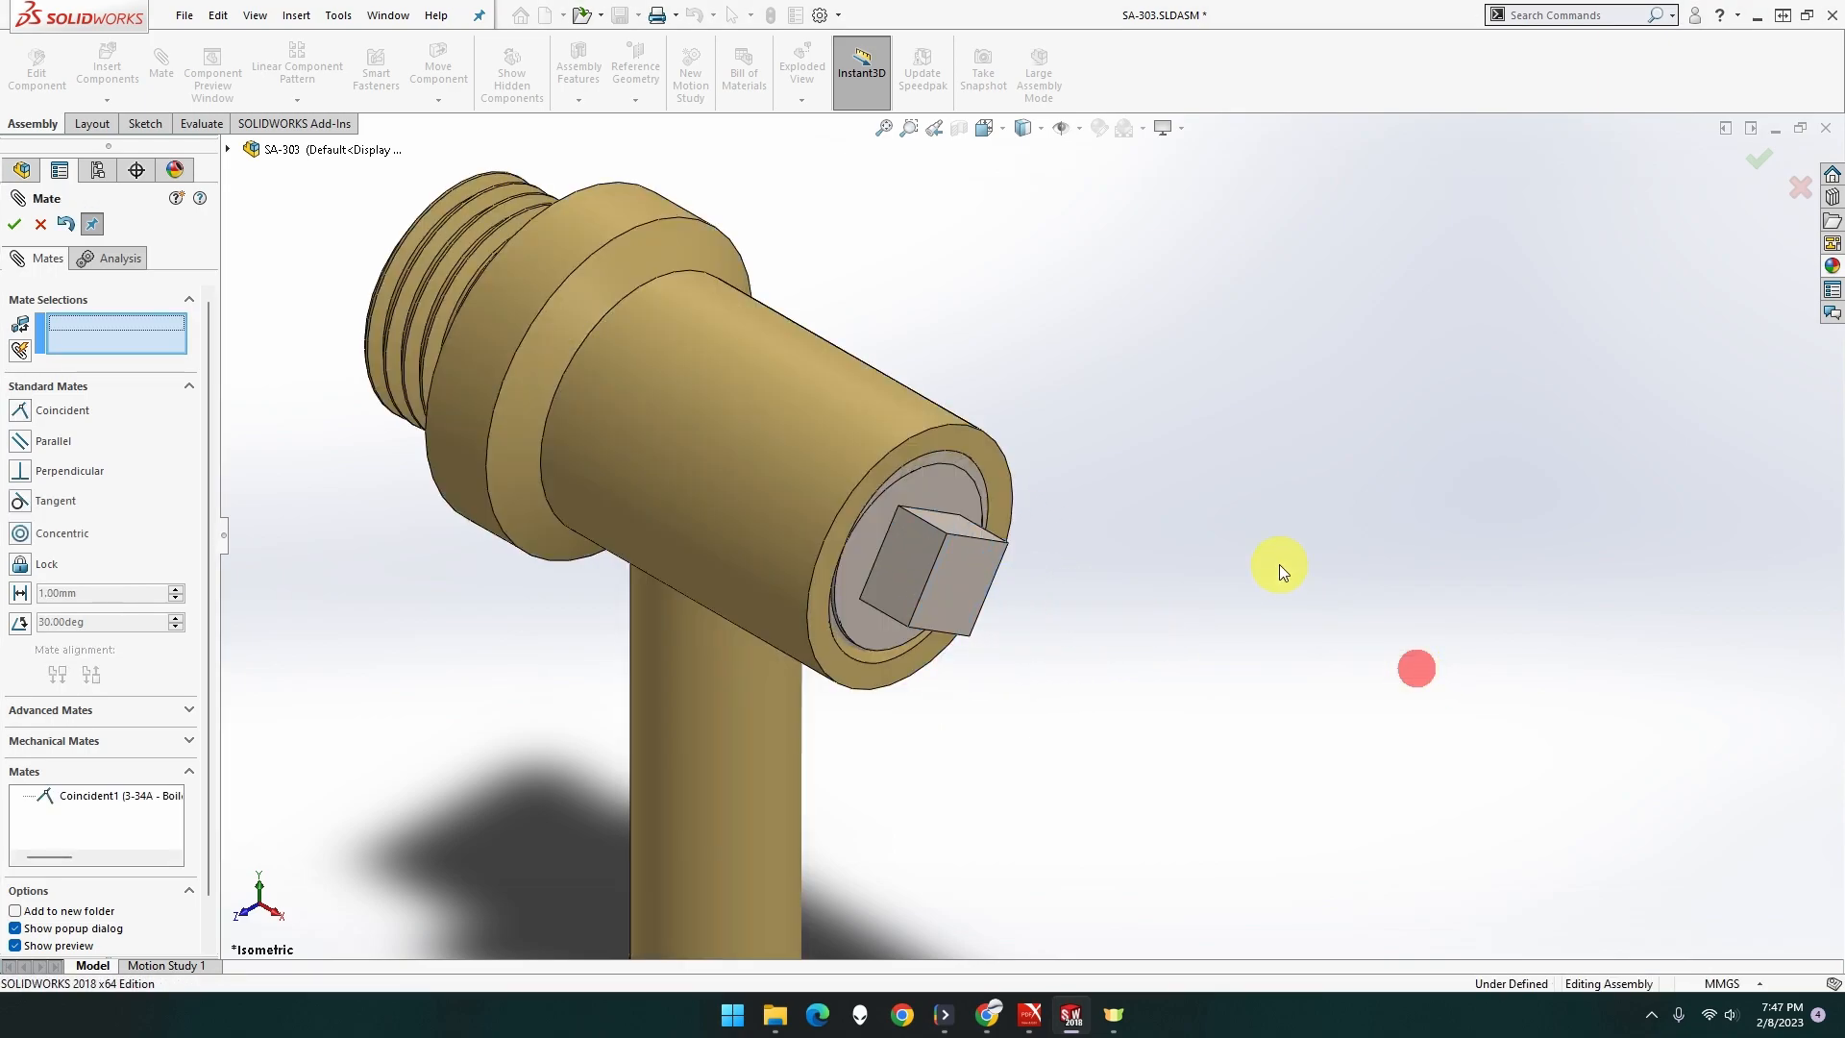
{"action": "middle_click_drag", "start_coordinate": [1009, 372], "coordinate": [703, 384]}
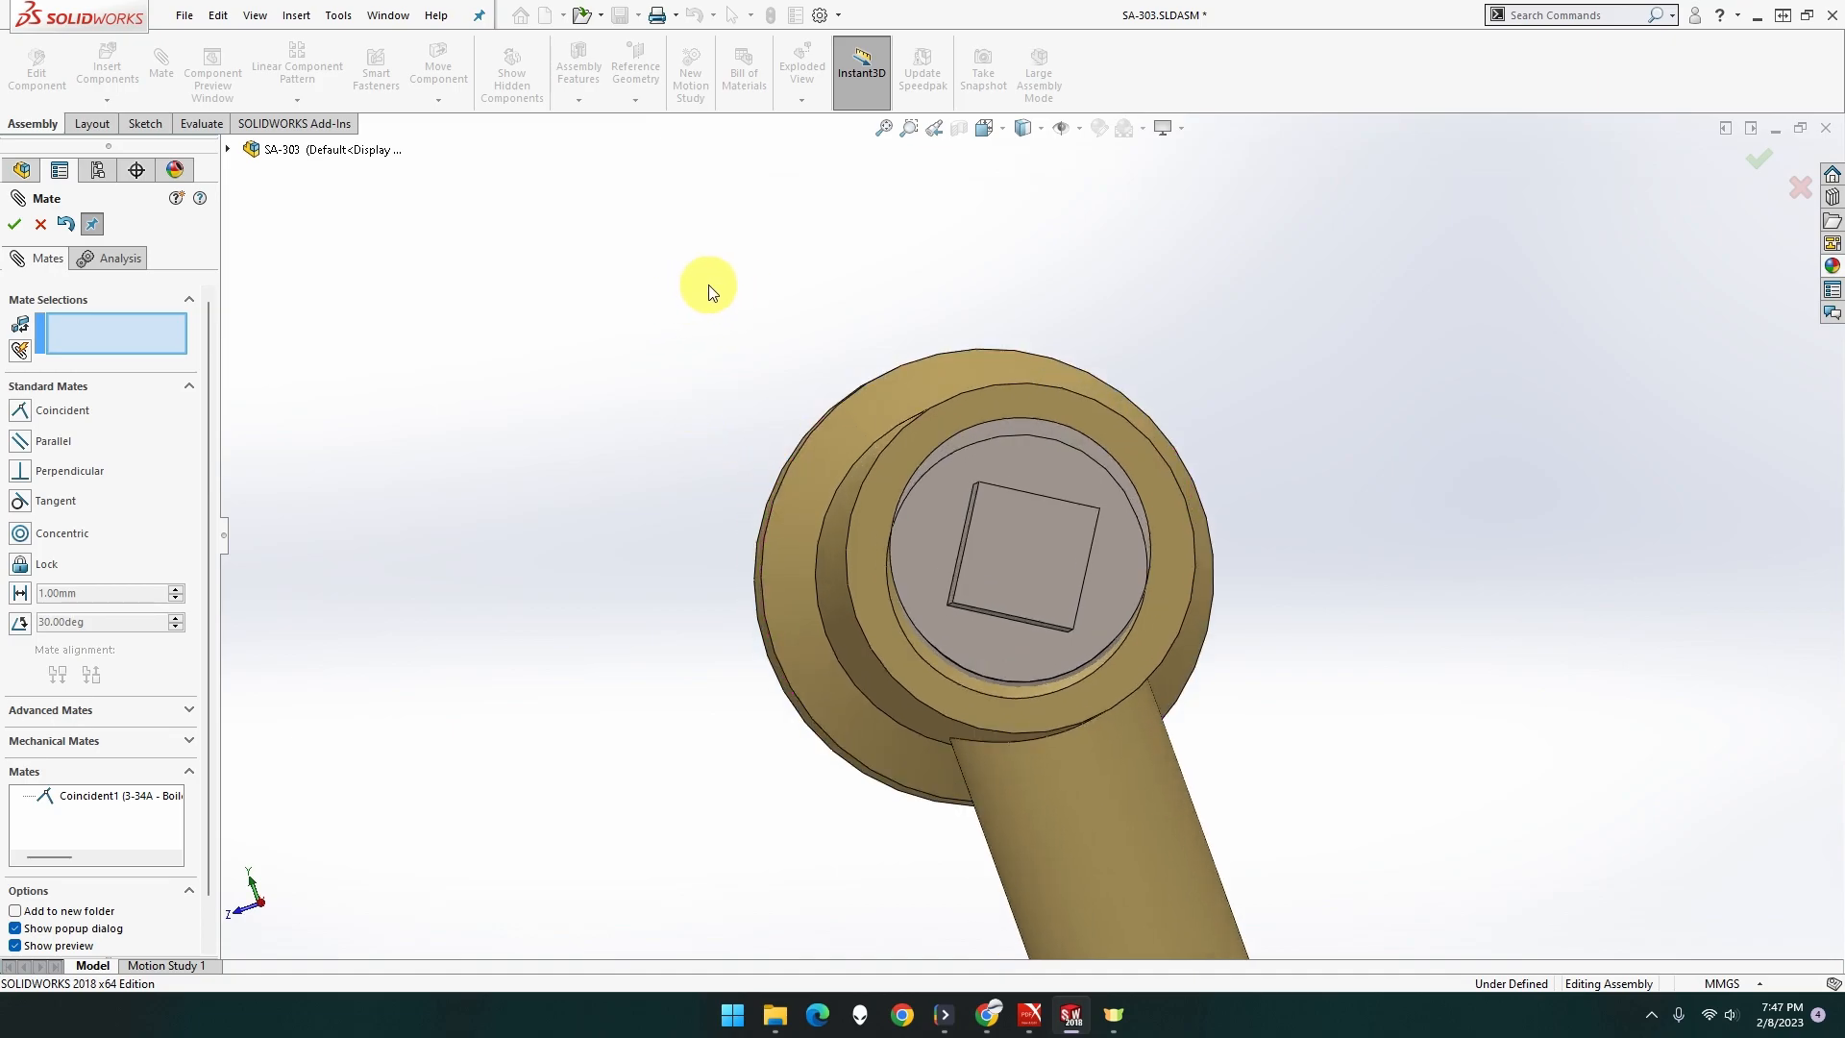
{"action": "left_click_drag", "start_coordinate": [1037, 448], "coordinate": [987, 648]}
{"action": "middle_click_drag", "start_coordinate": [726, 682], "coordinate": [1089, 601]}
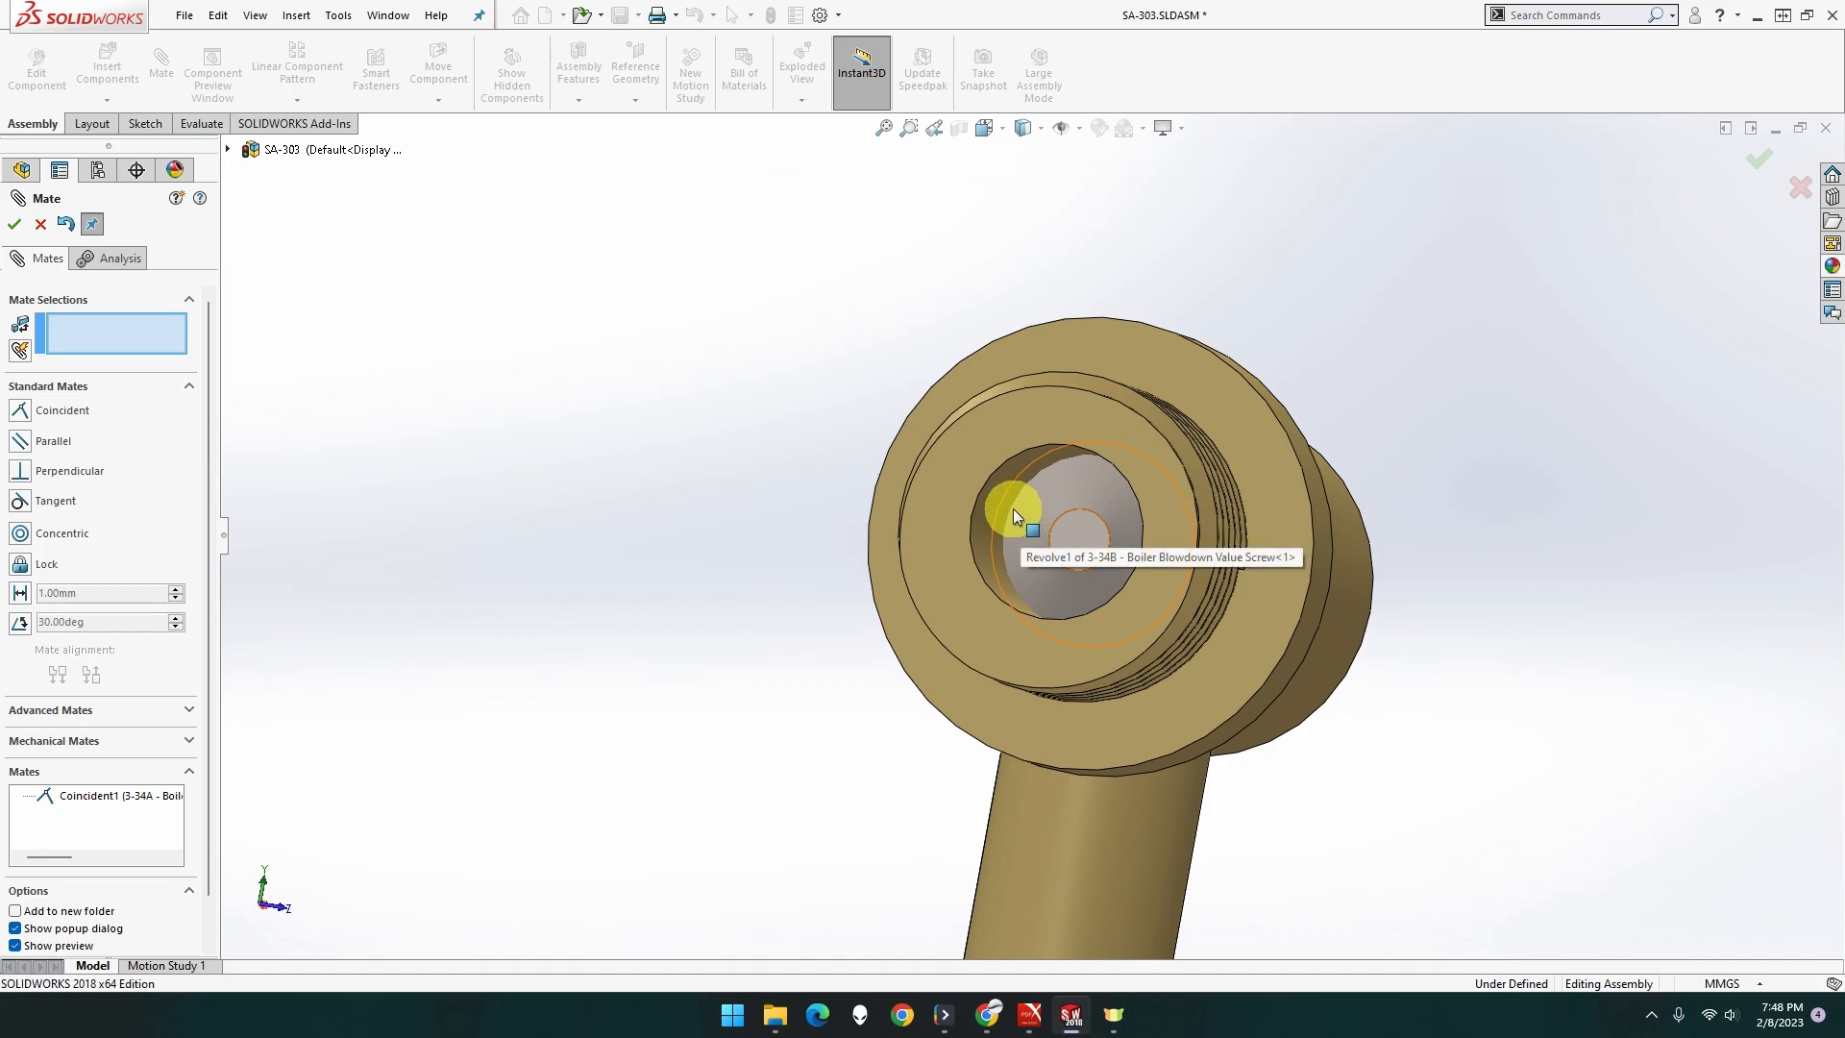
{"action": "middle_click_drag", "start_coordinate": [1005, 605], "coordinate": [746, 548]}
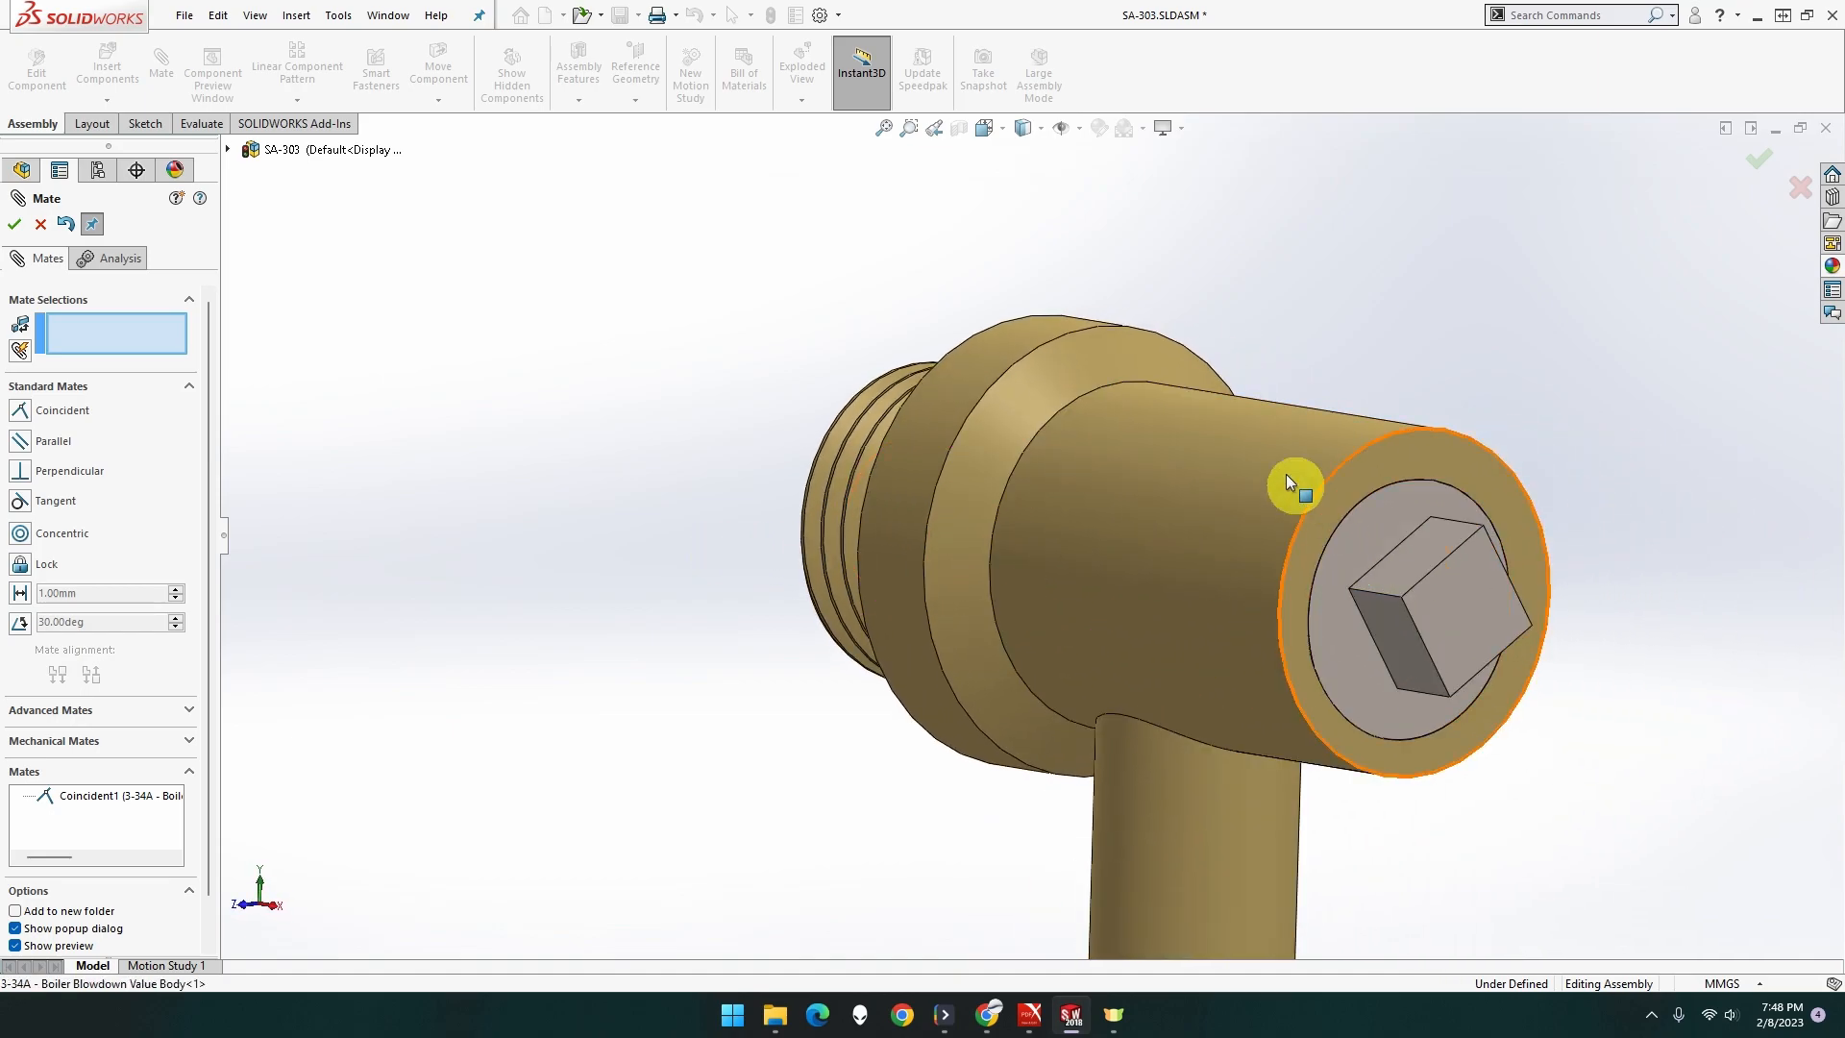
{"action": "left_click", "coordinate": [40, 229]}
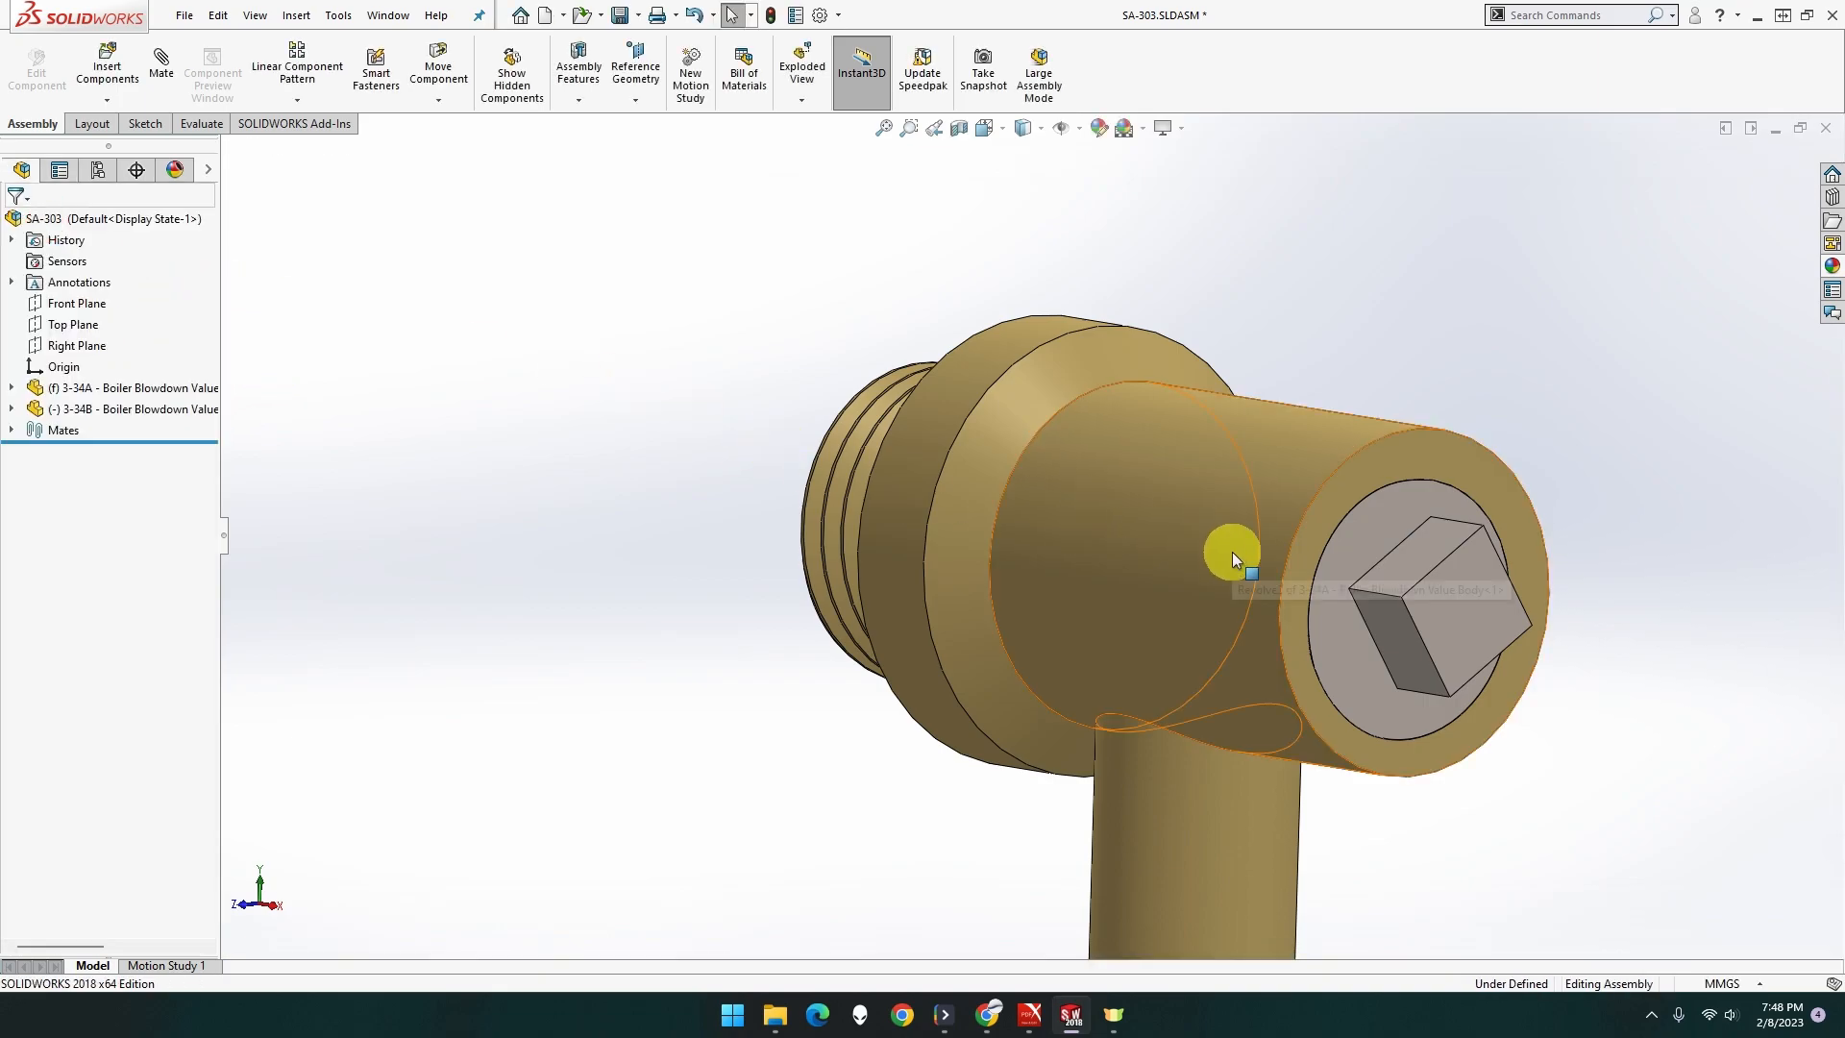
Rotate the screw about its axis inside the body until its square head stands on a corner.
{"action": "left_click", "coordinate": [1384, 528]}
{"action": "left_click", "coordinate": [1424, 615]}
{"action": "left_click_drag", "start_coordinate": [1595, 655], "coordinate": [1628, 665]}
{"action": "left_click_drag", "start_coordinate": [1420, 624], "coordinate": [1665, 621]}
{"action": "left_click_drag", "start_coordinate": [1451, 612], "coordinate": [1397, 613]}
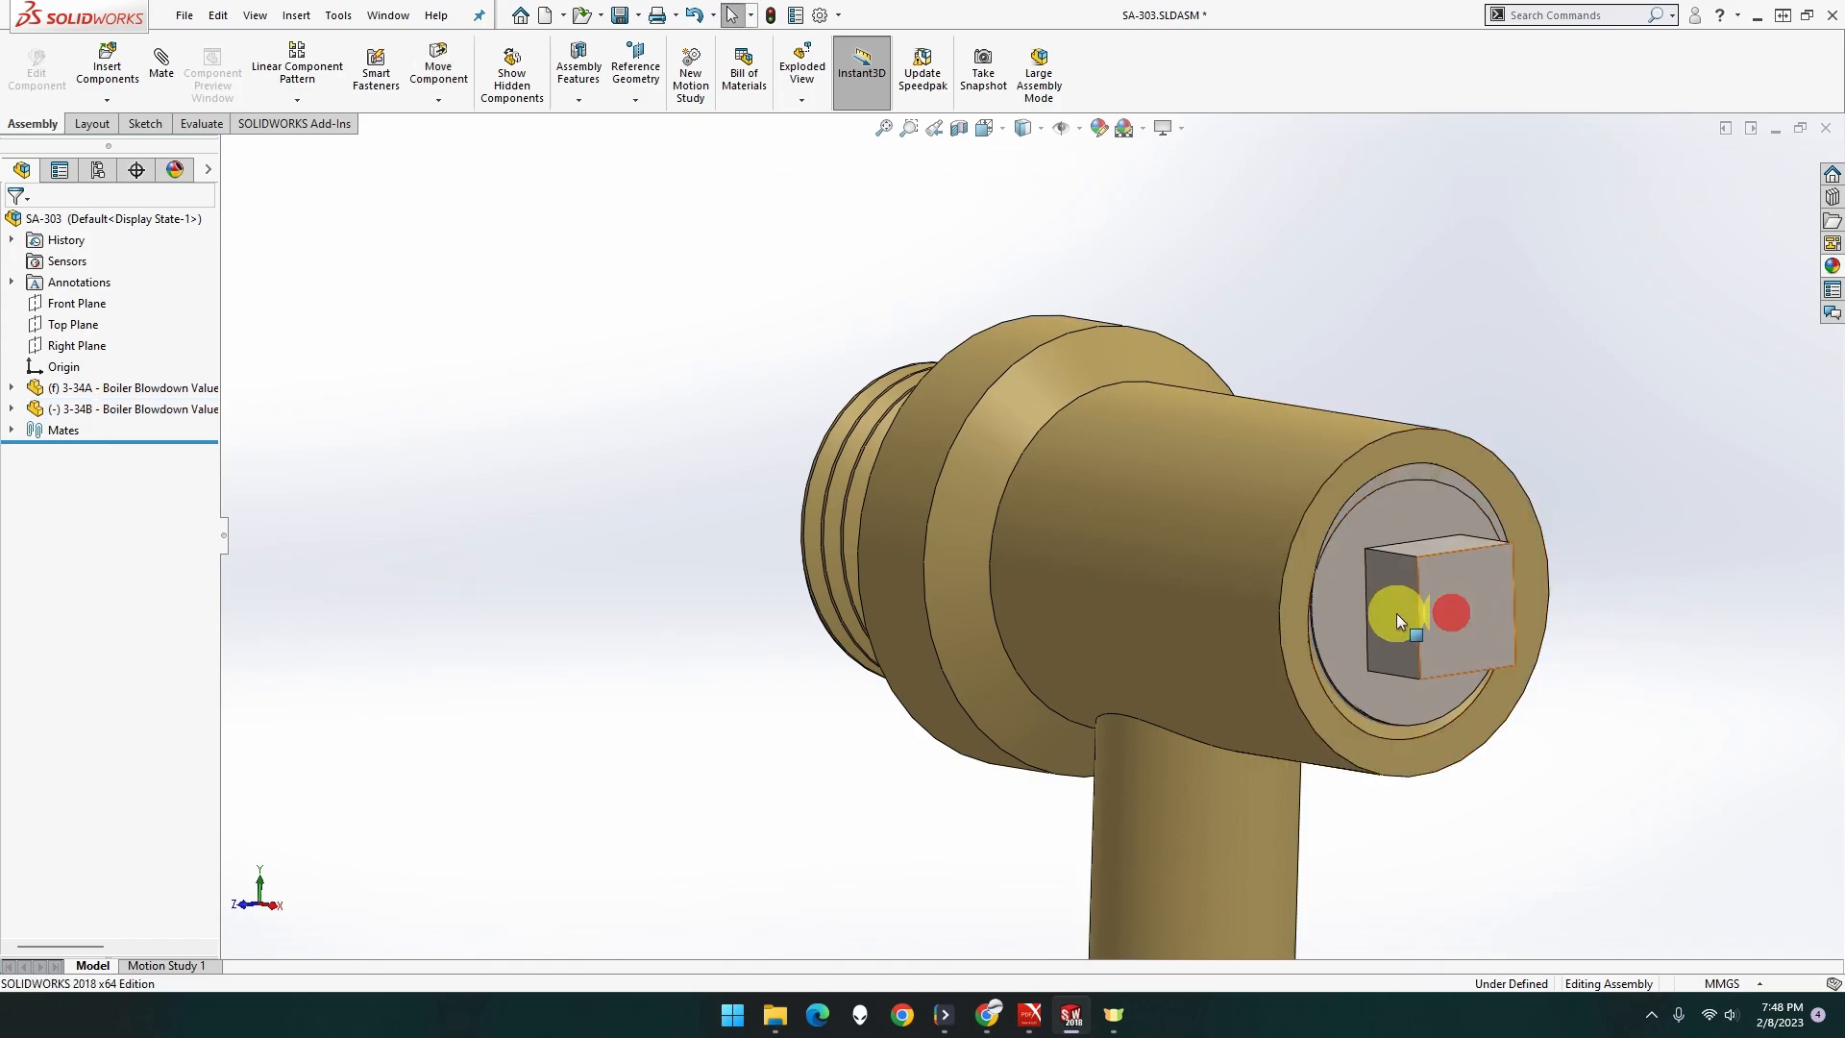
{"action": "middle_click_drag", "start_coordinate": [1380, 666], "coordinate": [1312, 617]}
{"action": "left_click_drag", "start_coordinate": [1399, 602], "coordinate": [1416, 689]}
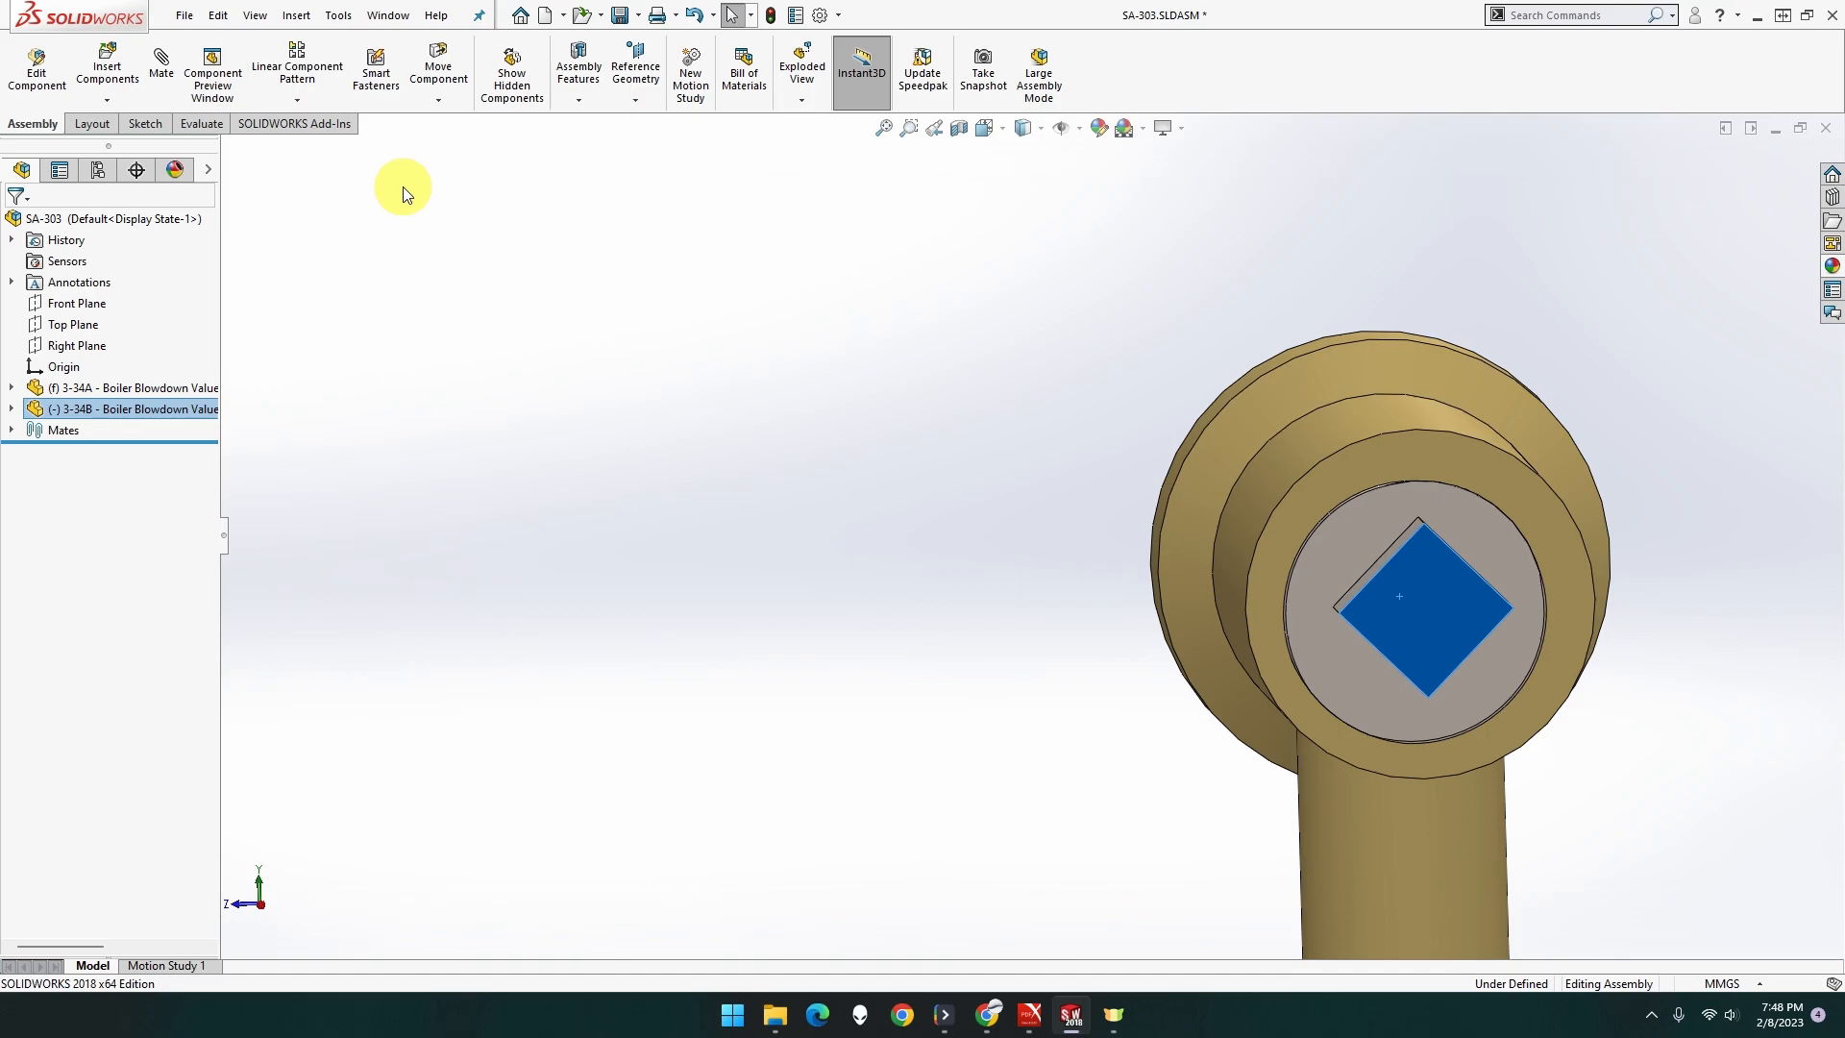
Delete the coincident mate between the body's end face and the screw, and slide the screw back partway out of the body.
{"action": "left_click", "coordinate": [10, 430]}
{"action": "left_click", "coordinate": [122, 475]}
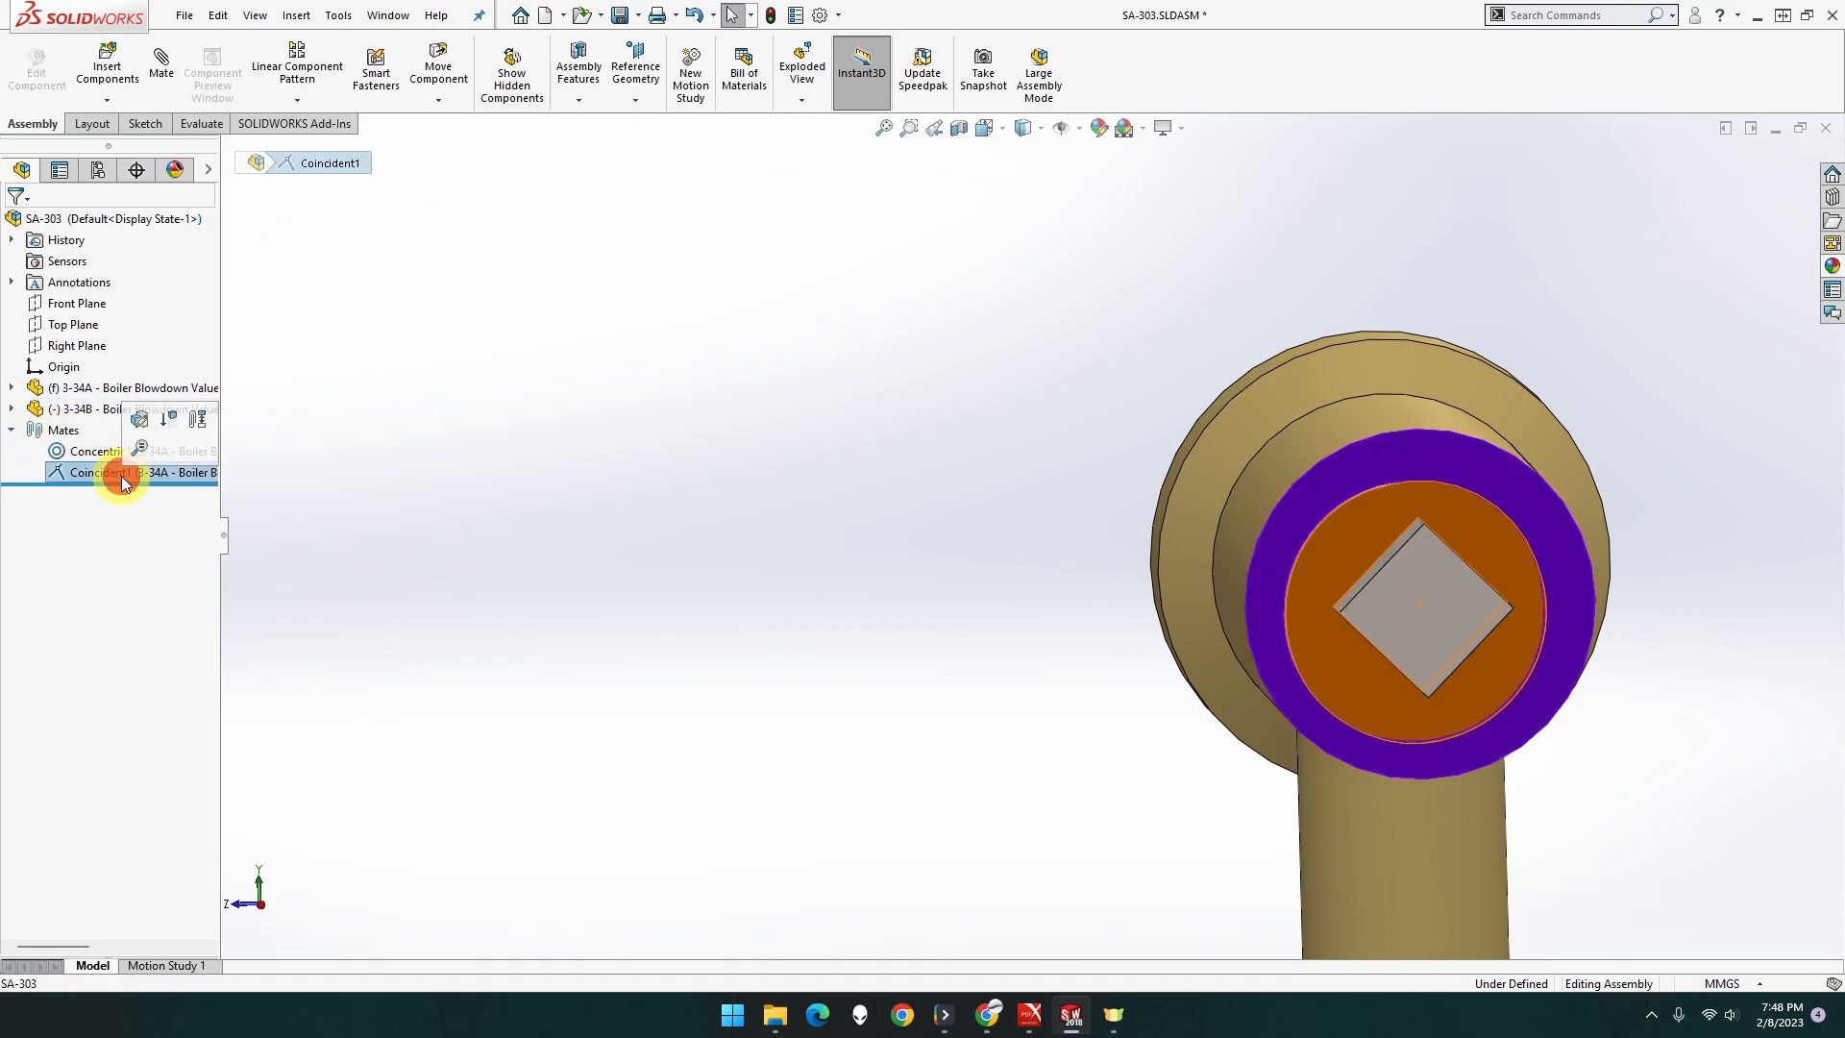
{"action": "key", "text": "Delete"}
{"action": "left_click", "coordinate": [1028, 413]}
{"action": "left_click_drag", "start_coordinate": [1377, 540], "coordinate": [1346, 593]}
{"action": "middle_click_drag", "start_coordinate": [1346, 592], "coordinate": [1225, 661]}
{"action": "middle_click_drag", "start_coordinate": [1107, 667], "coordinate": [1030, 635]}
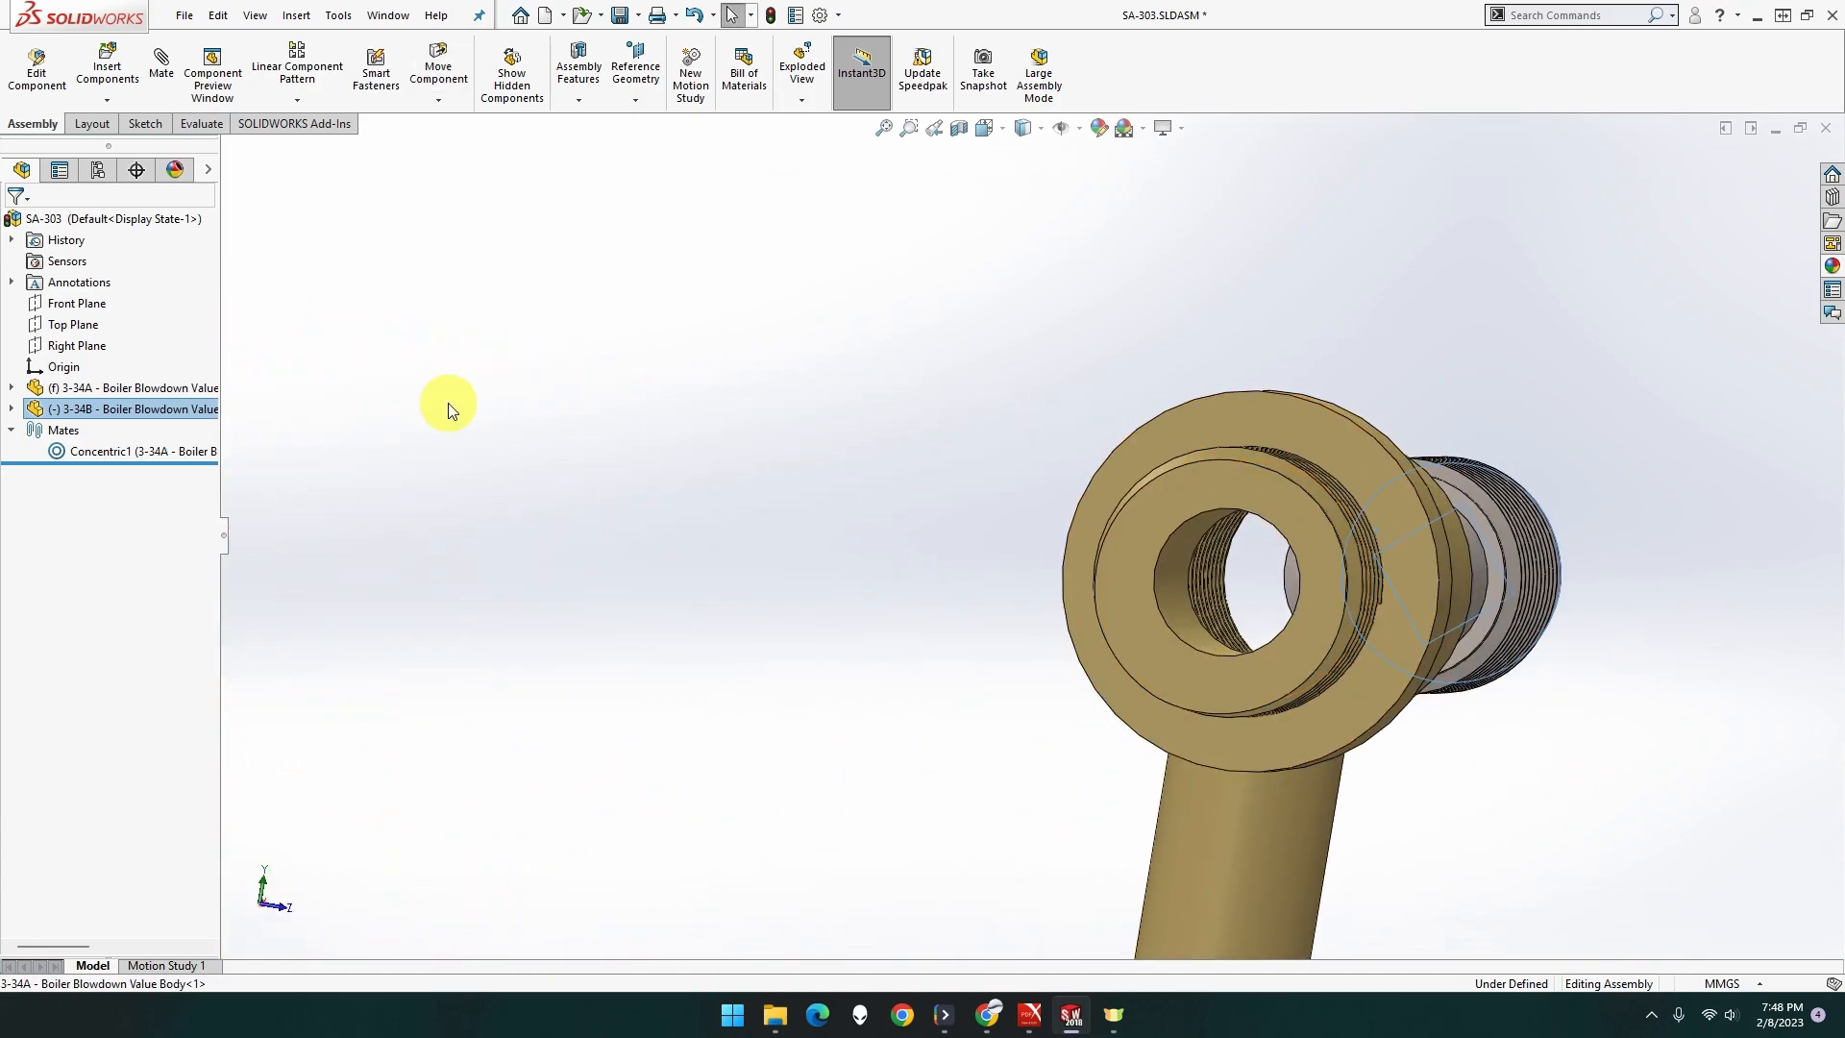
{"action": "left_click", "coordinate": [161, 64]}
{"action": "left_click", "coordinate": [1220, 625]}
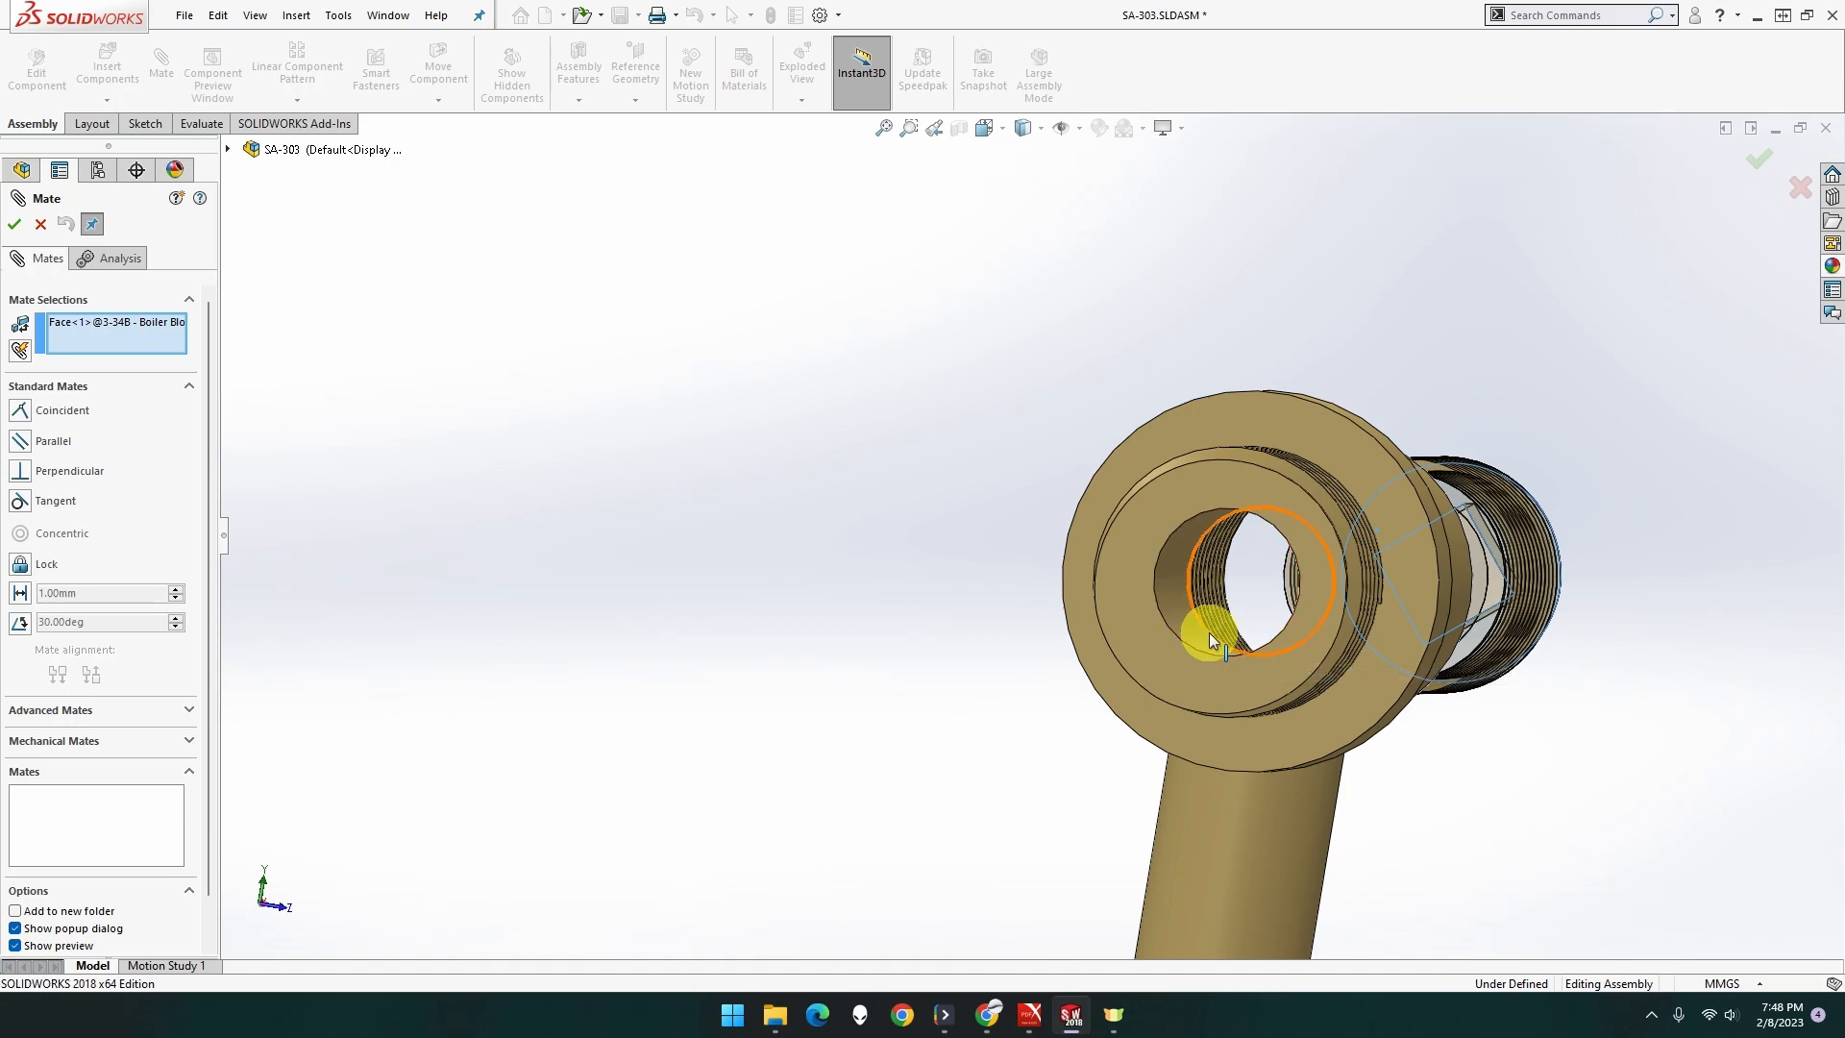
{"action": "left_click", "coordinate": [1209, 632]}
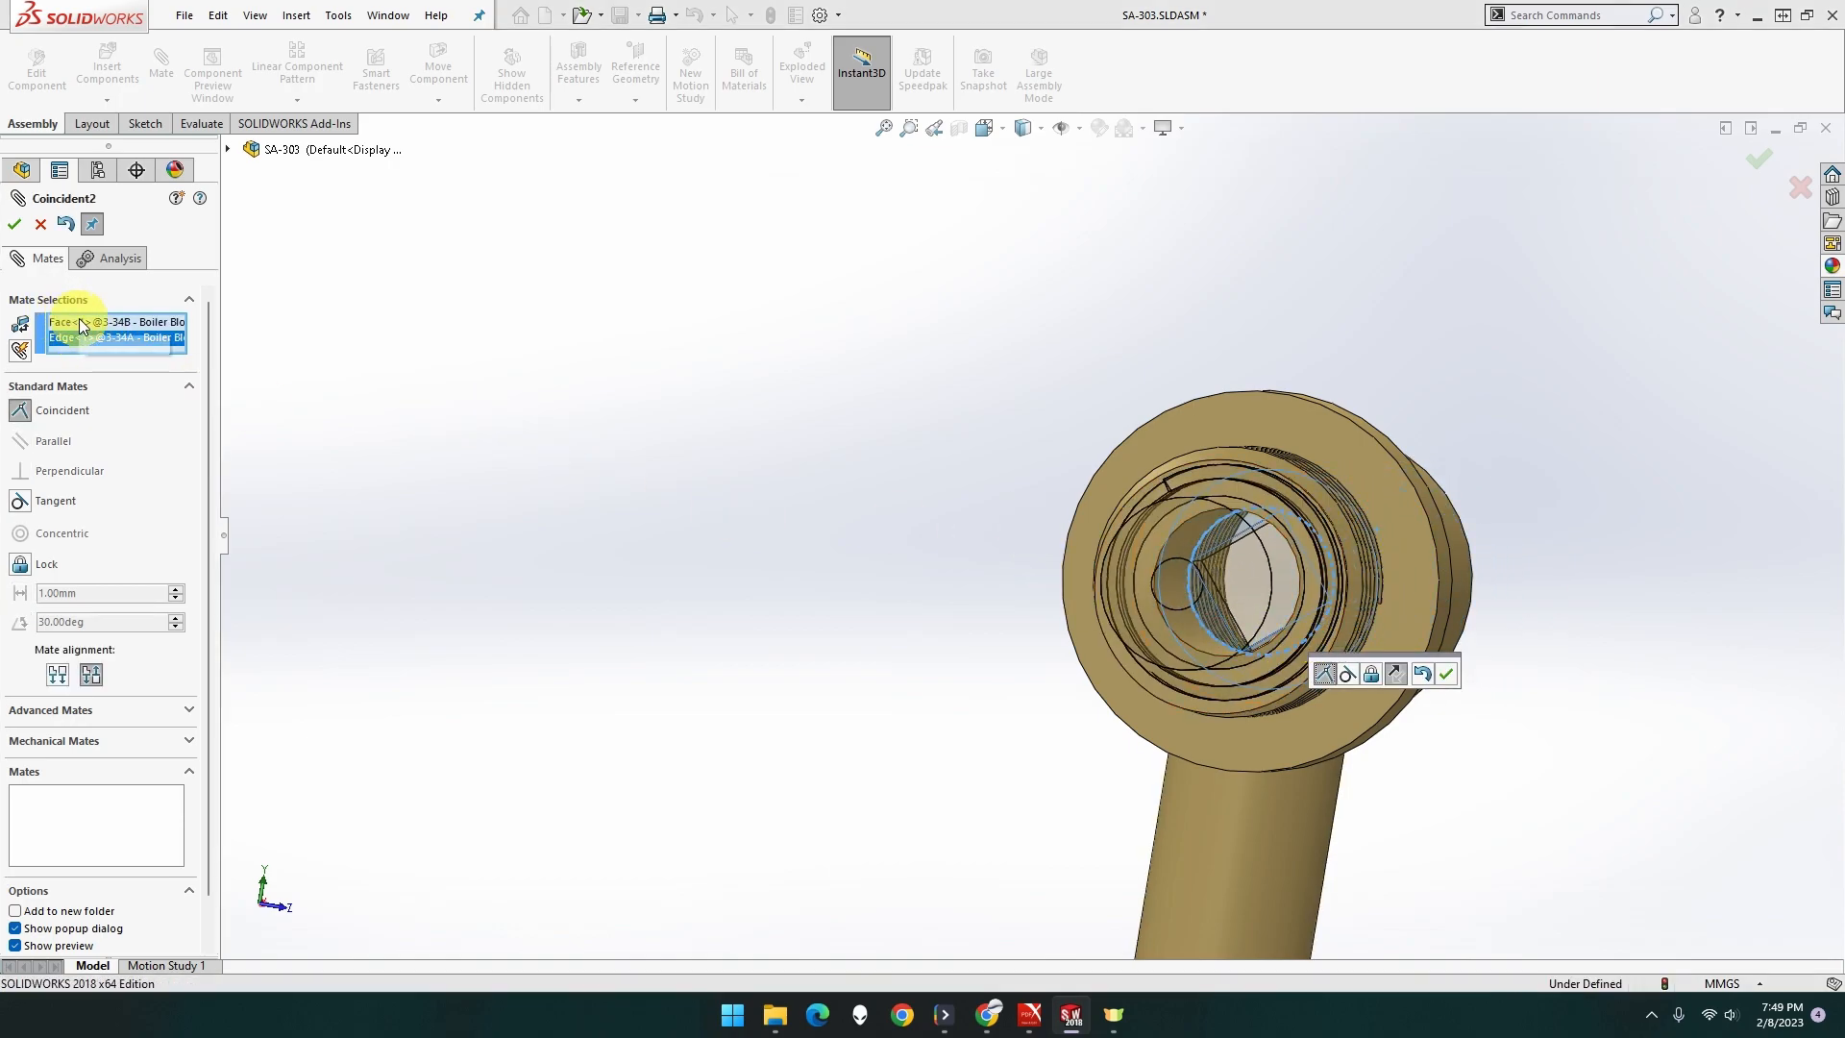
{"action": "left_click", "coordinate": [116, 326]}
{"action": "right_click", "coordinate": [116, 326]}
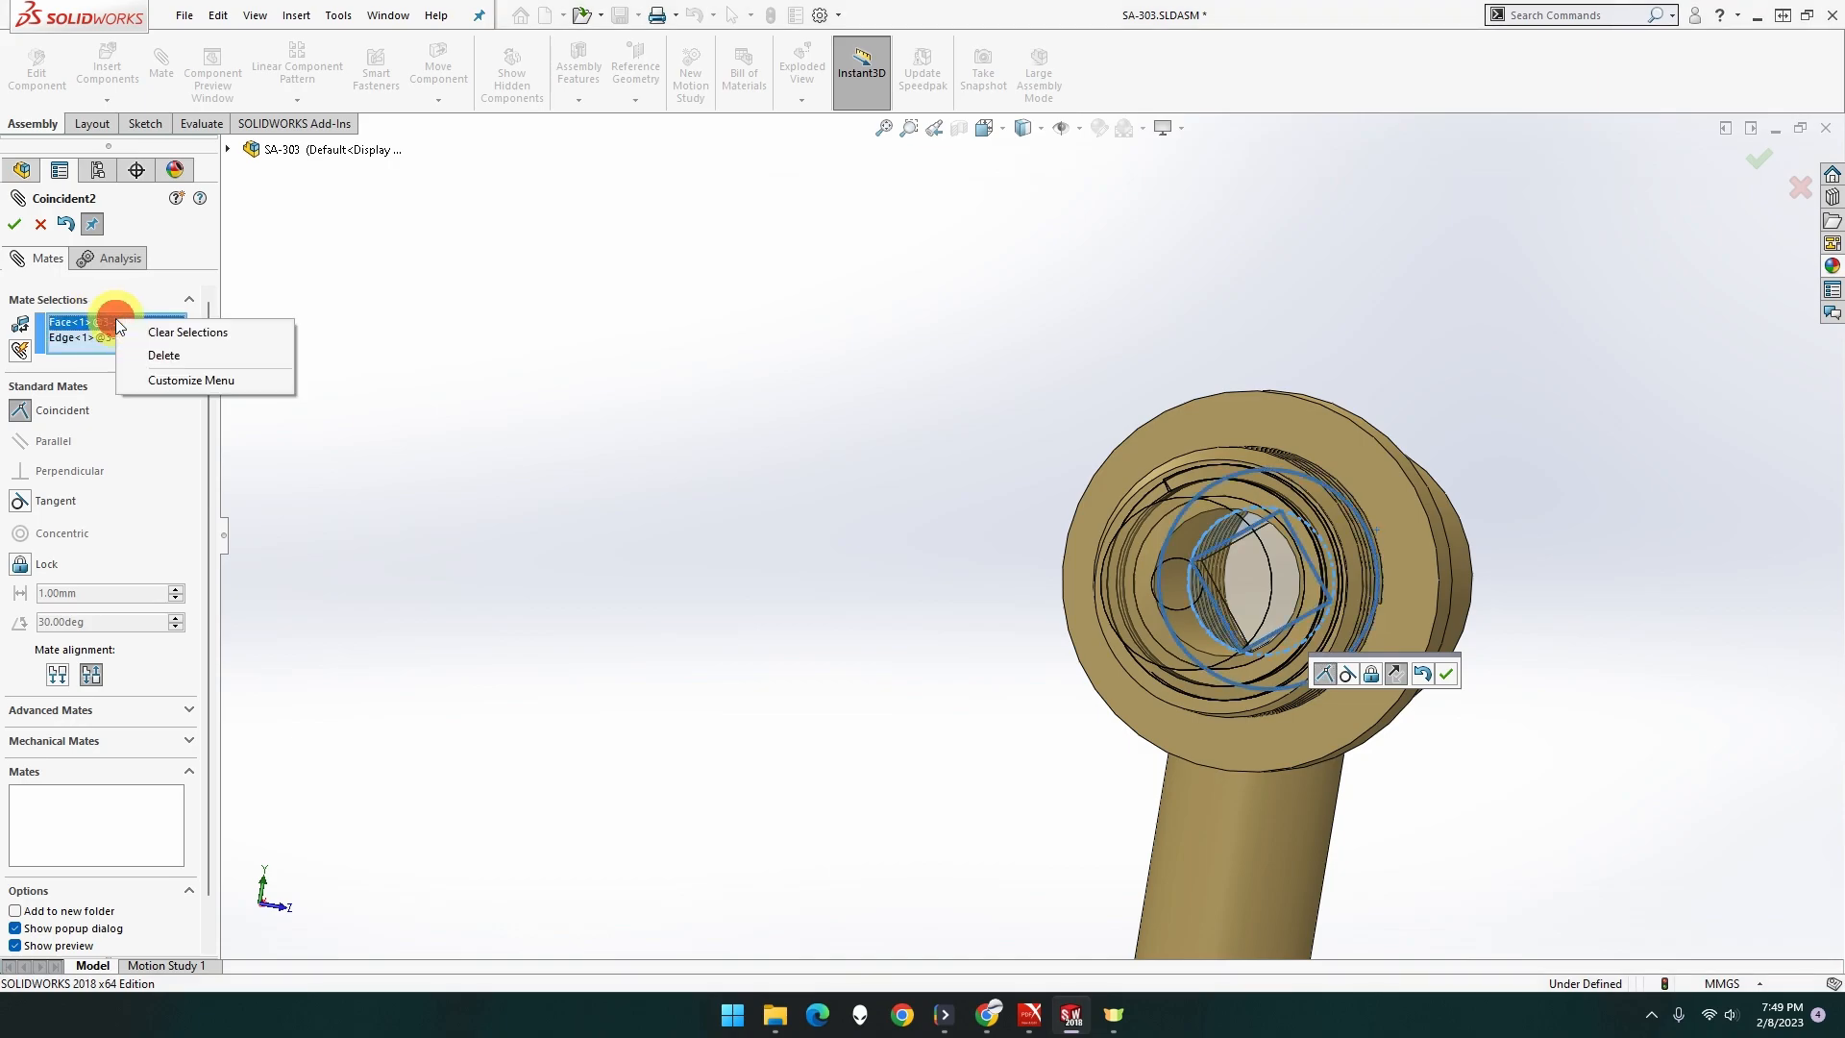
{"action": "left_click", "coordinate": [156, 327]}
{"action": "left_click_drag", "start_coordinate": [1149, 583], "coordinate": [1414, 522]}
{"action": "middle_click_drag", "start_coordinate": [1280, 572], "coordinate": [1130, 562]}
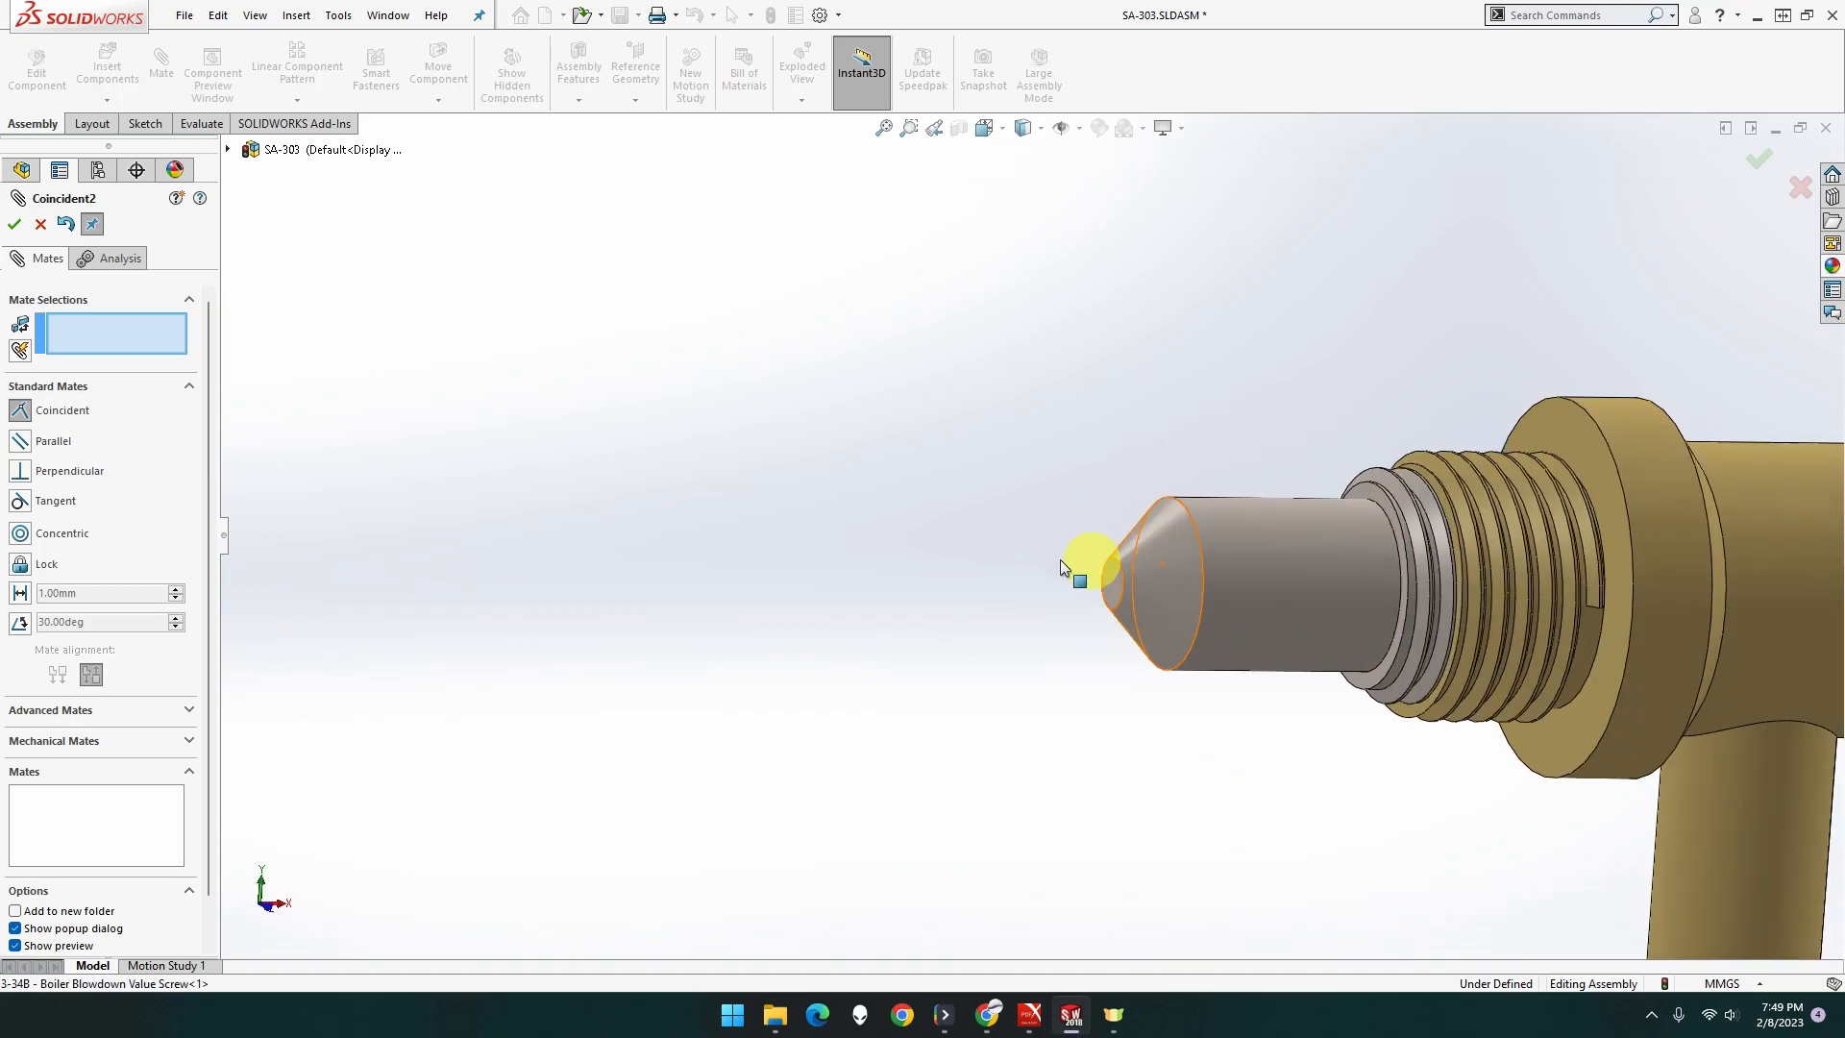
{"action": "key", "text": "Escape"}
{"action": "key", "text": "Escape"}
Add a coincident mate between the screw's conical tip face and the circular edge inside the body's bore, and finish mating.
{"action": "scroll", "coordinate": [1252, 611], "scroll_direction": "down", "scroll_amount": 3}
{"action": "left_click", "coordinate": [1224, 581]}
{"action": "left_click", "coordinate": [161, 61]}
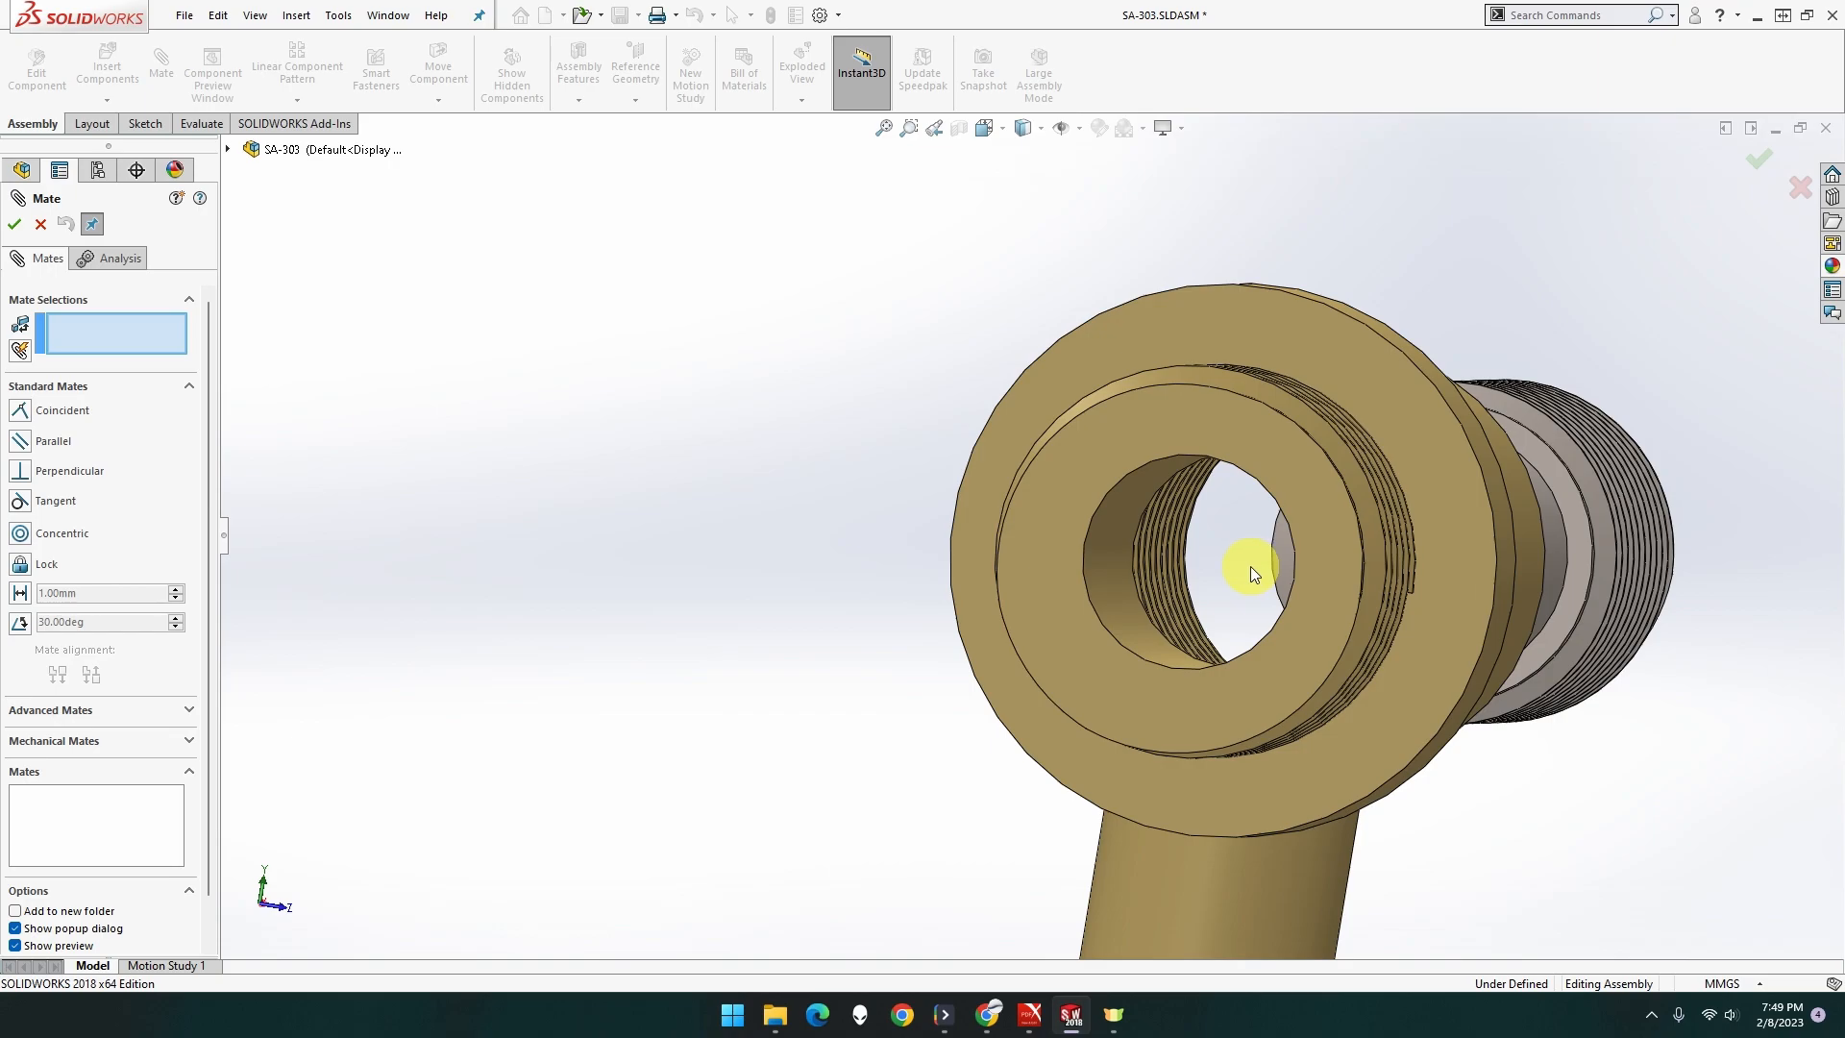
{"action": "left_click", "coordinate": [1278, 562]}
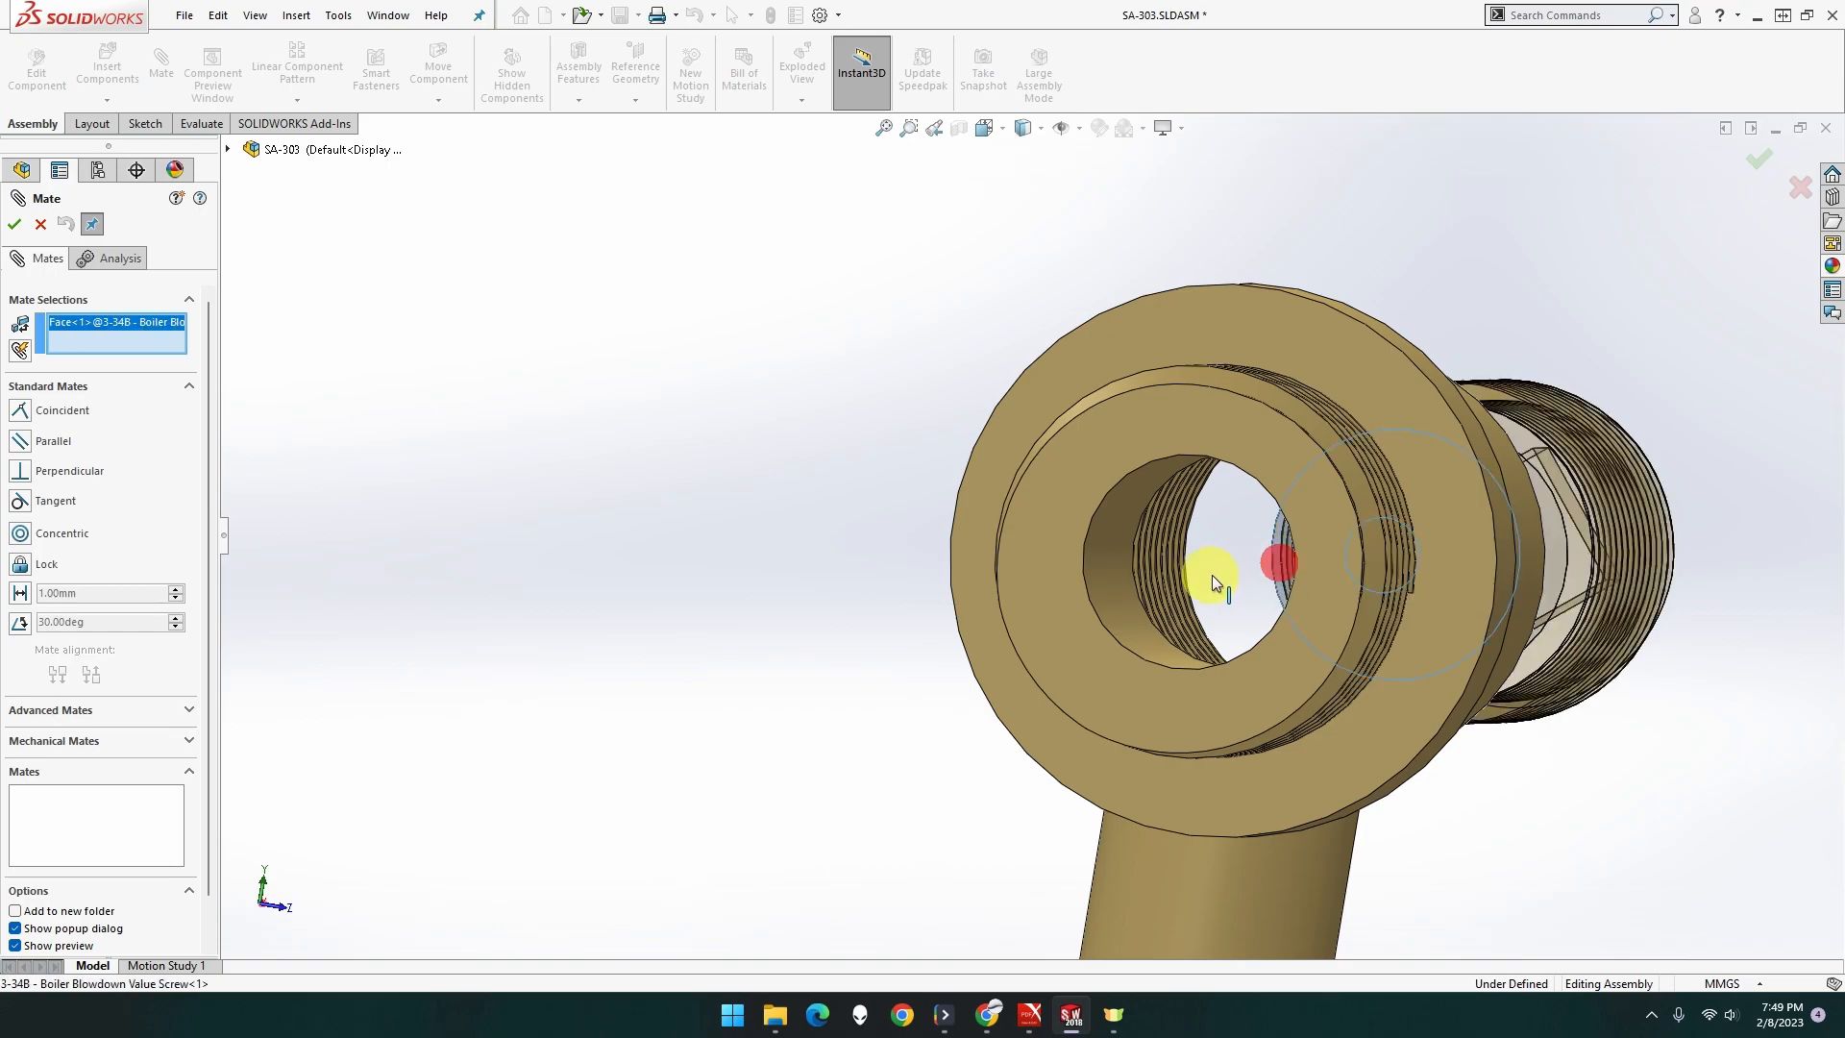
{"action": "left_click", "coordinate": [1143, 603]}
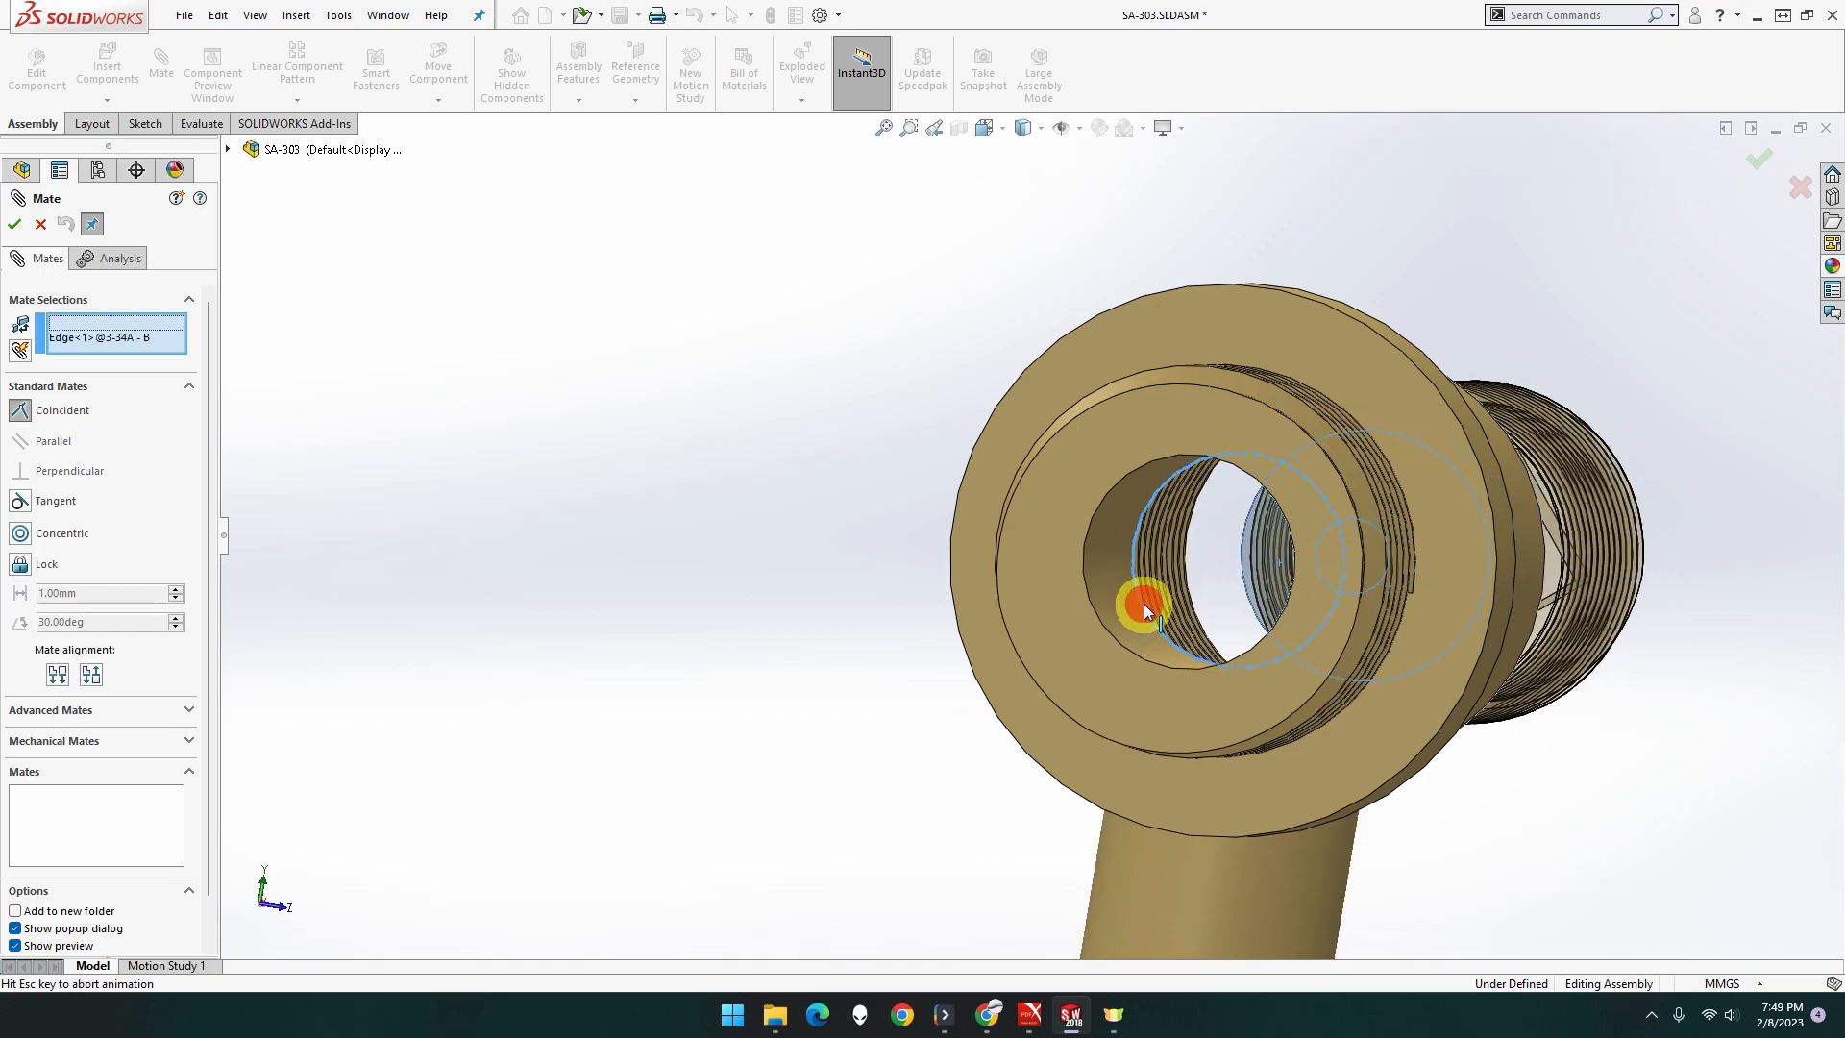
{"action": "middle_click_drag", "start_coordinate": [893, 657], "coordinate": [659, 522]}
{"action": "left_click", "coordinate": [16, 224]}
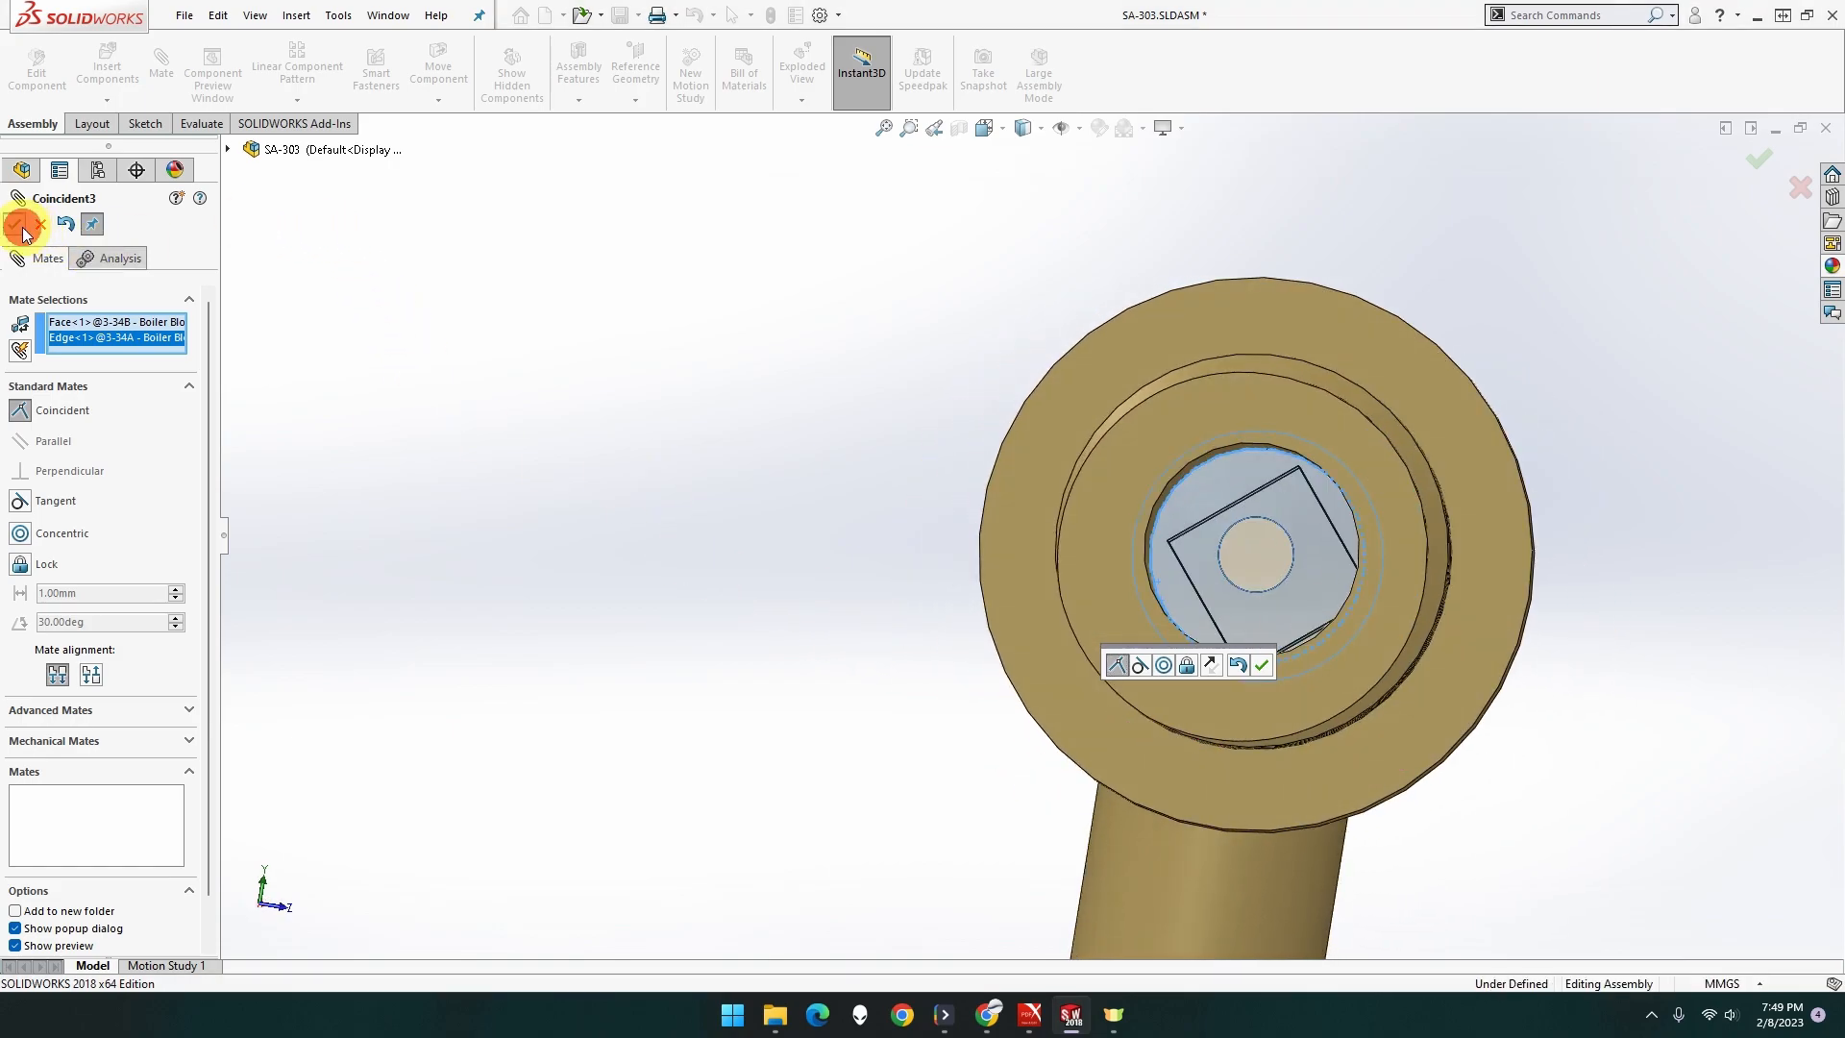
{"action": "middle_click_drag", "start_coordinate": [772, 451], "coordinate": [947, 508]}
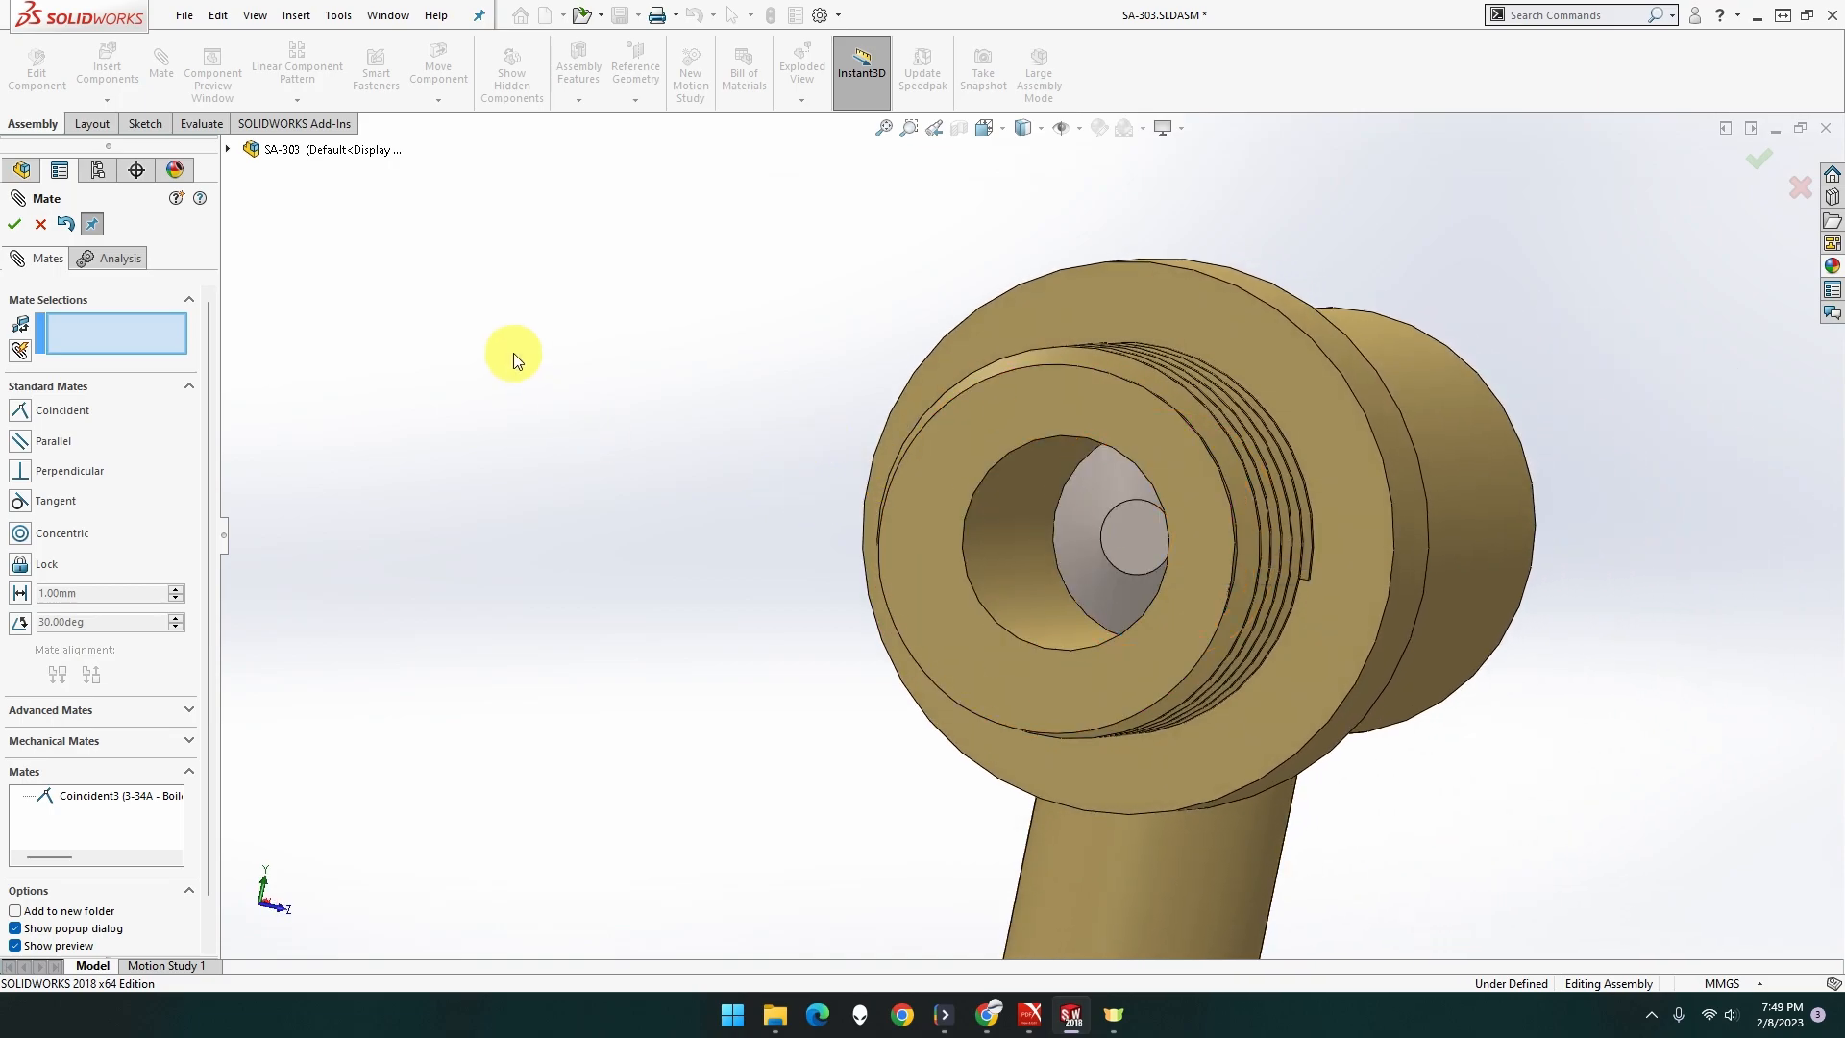
{"action": "left_click", "coordinate": [15, 224]}
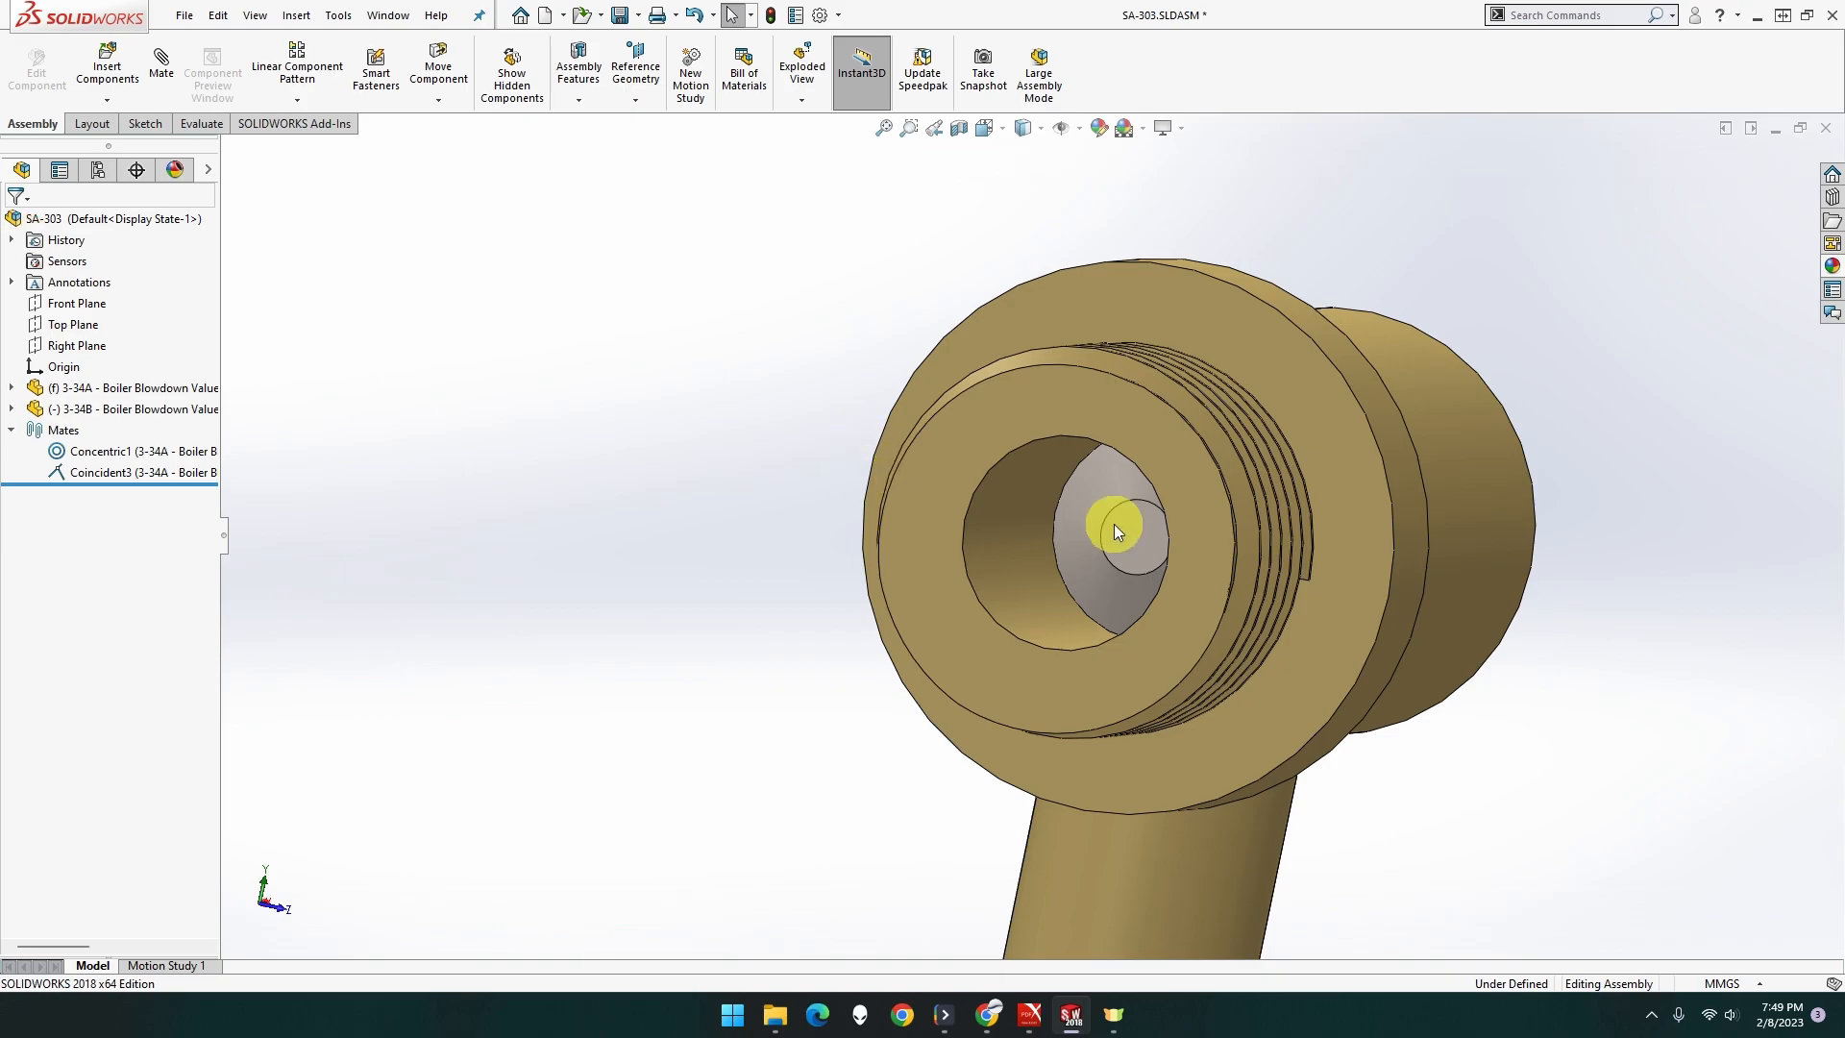
Examine the mated valve assembly from the bore opening and the square-head end, checking how the screw sits in the body.
{"action": "left_click", "coordinate": [1052, 530]}
{"action": "left_click", "coordinate": [753, 563]}
{"action": "middle_click_drag", "start_coordinate": [834, 576], "coordinate": [609, 547]}
{"action": "scroll", "coordinate": [786, 557], "scroll_direction": "up", "scroll_amount": 8}
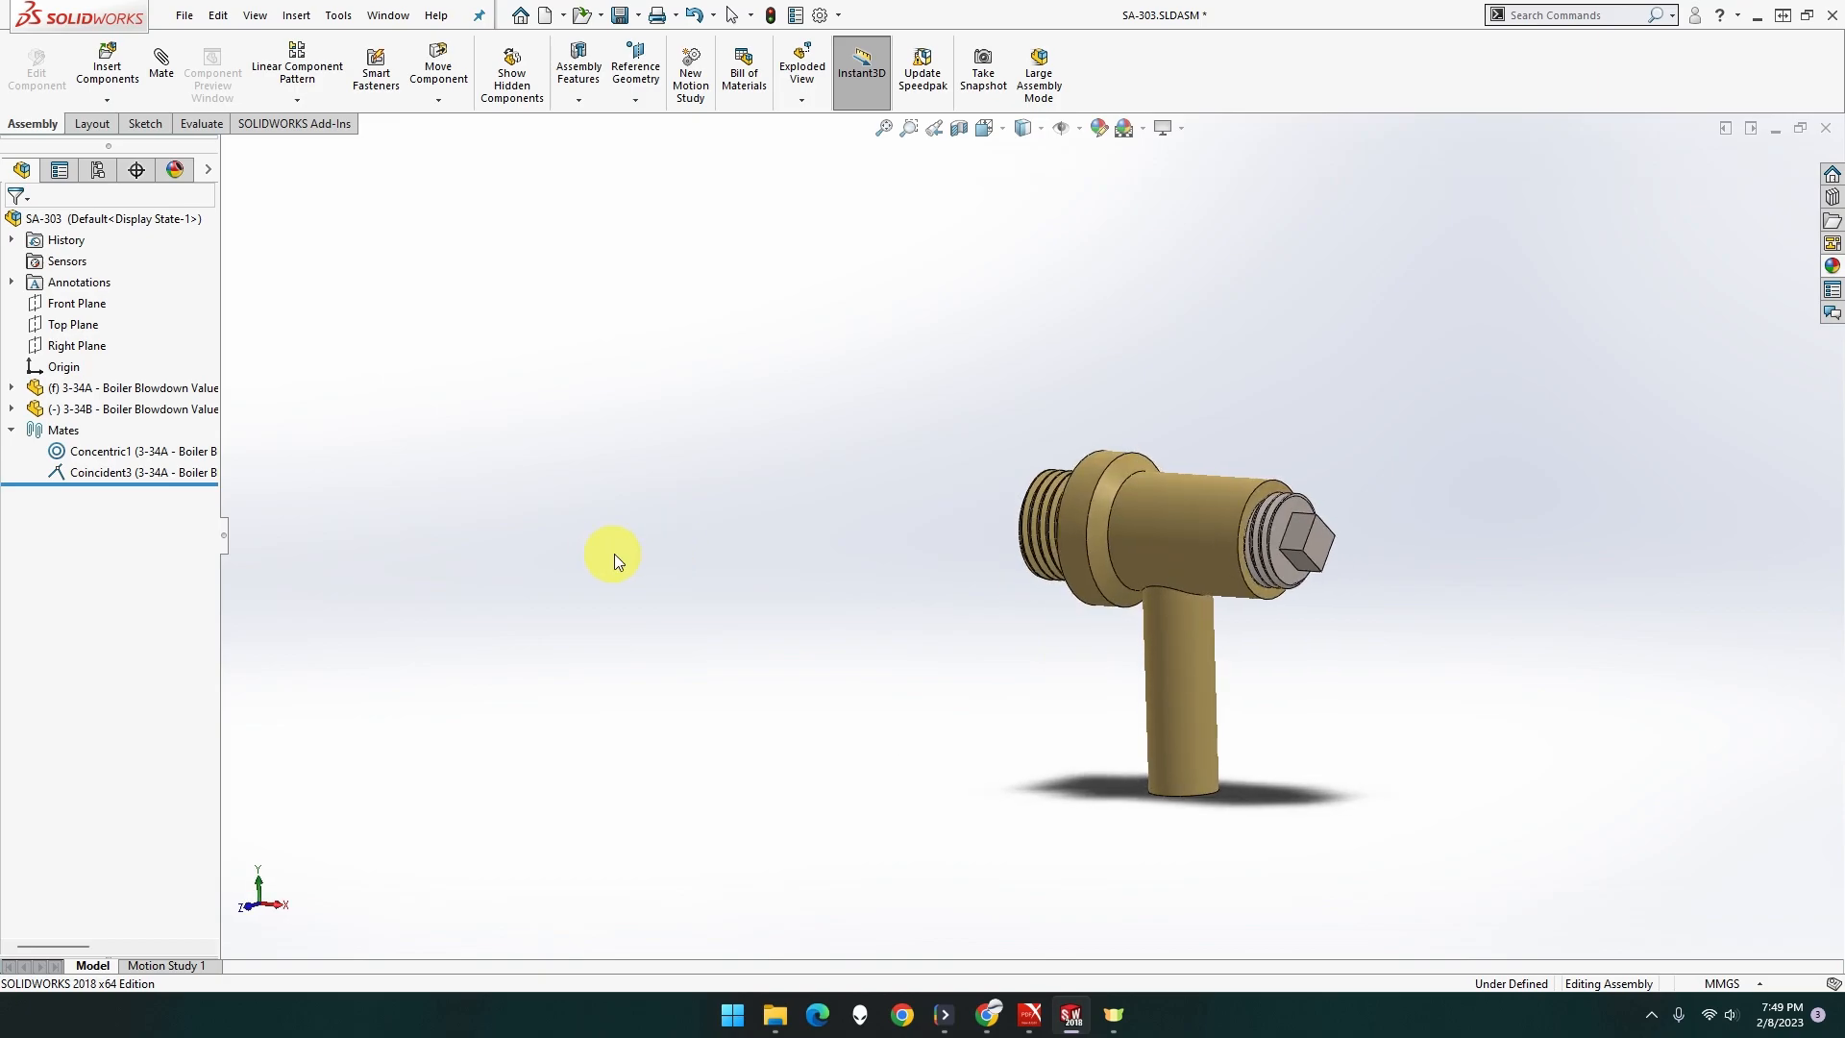
{"action": "scroll", "coordinate": [1363, 626], "scroll_direction": "down", "scroll_amount": 5}
{"action": "middle_click_drag", "start_coordinate": [1364, 626], "coordinate": [1538, 602]}
{"action": "key", "text": "f"}
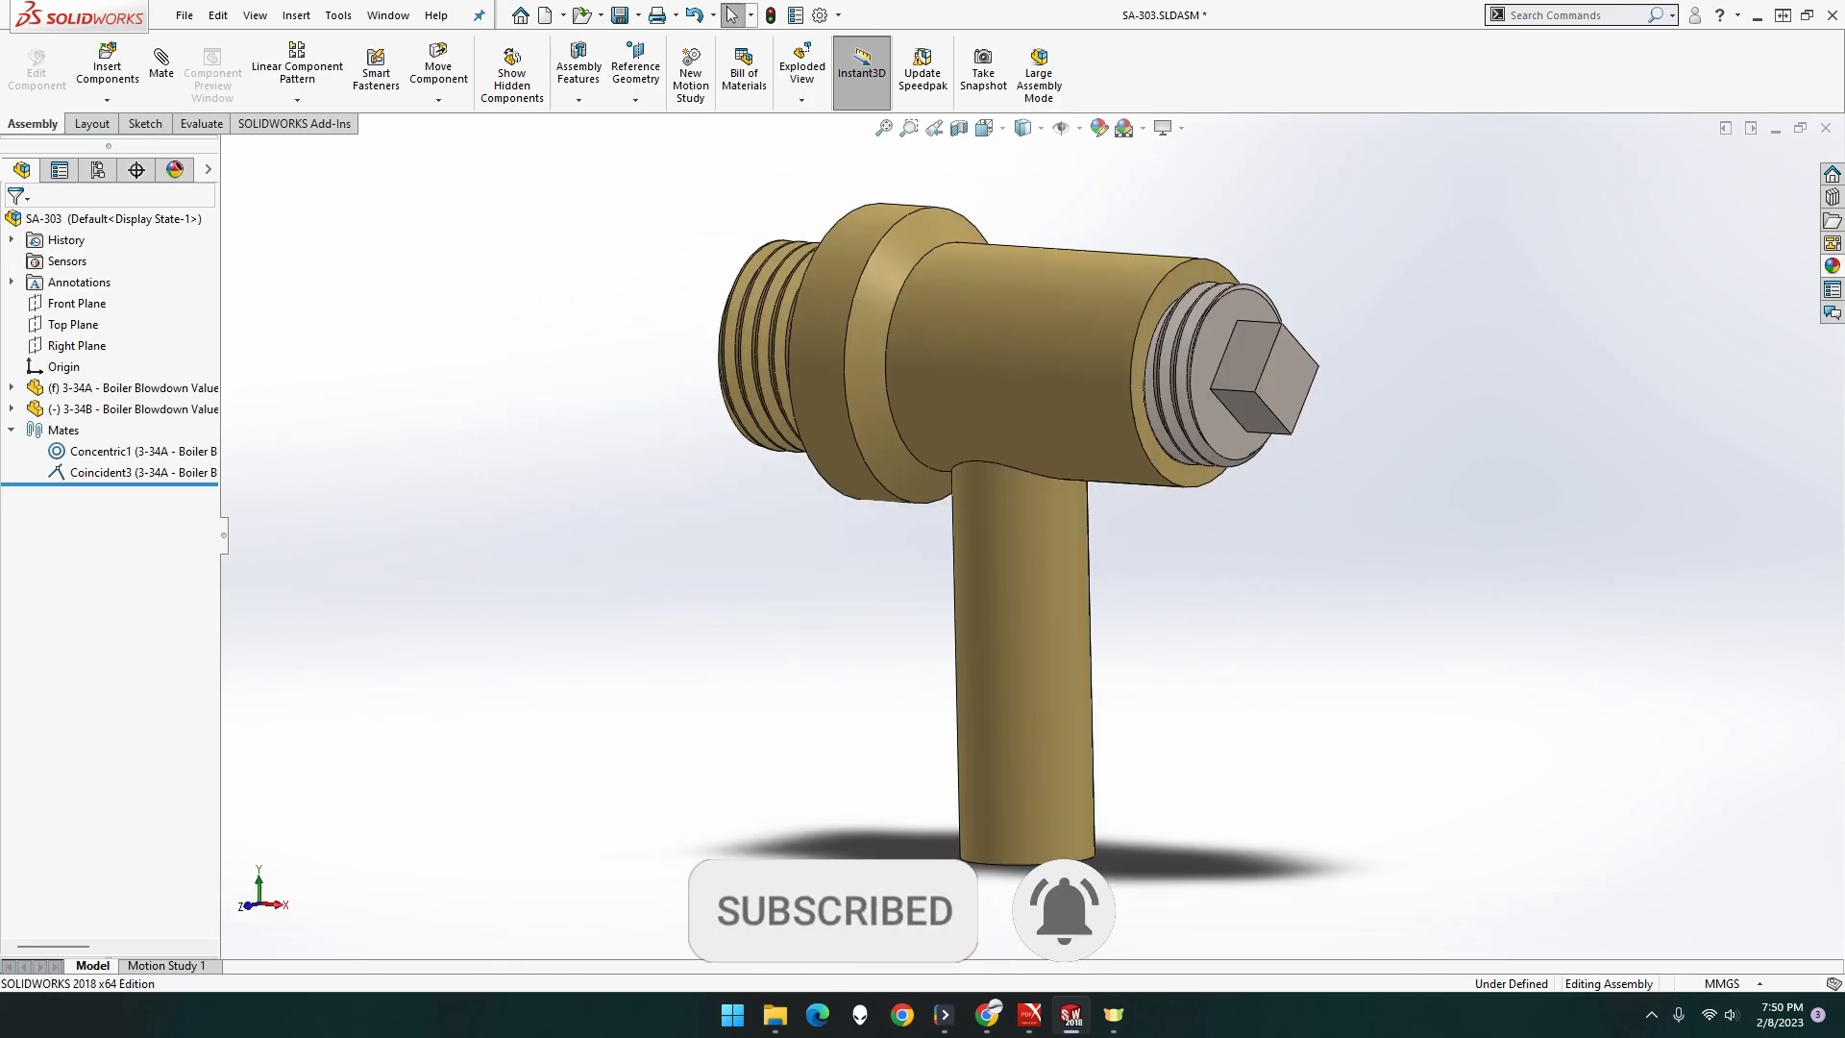
{"action": "key", "text": "alt+Tab"}
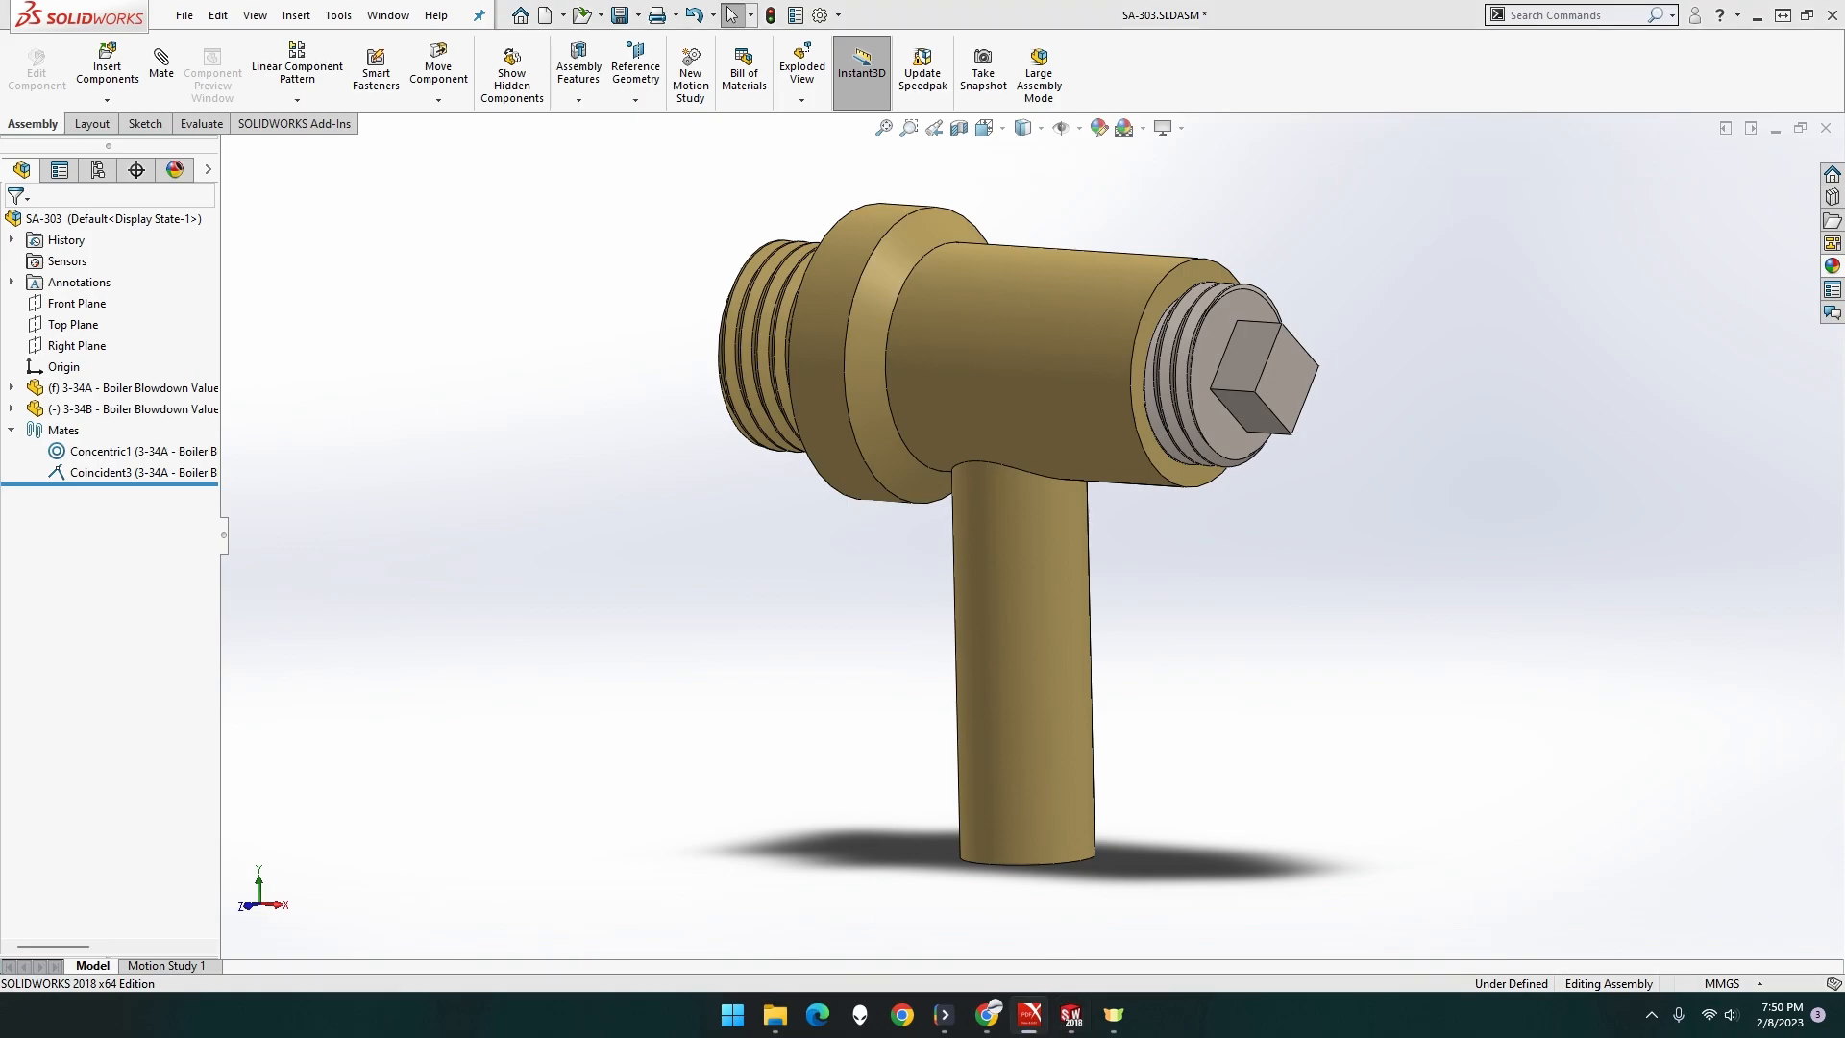